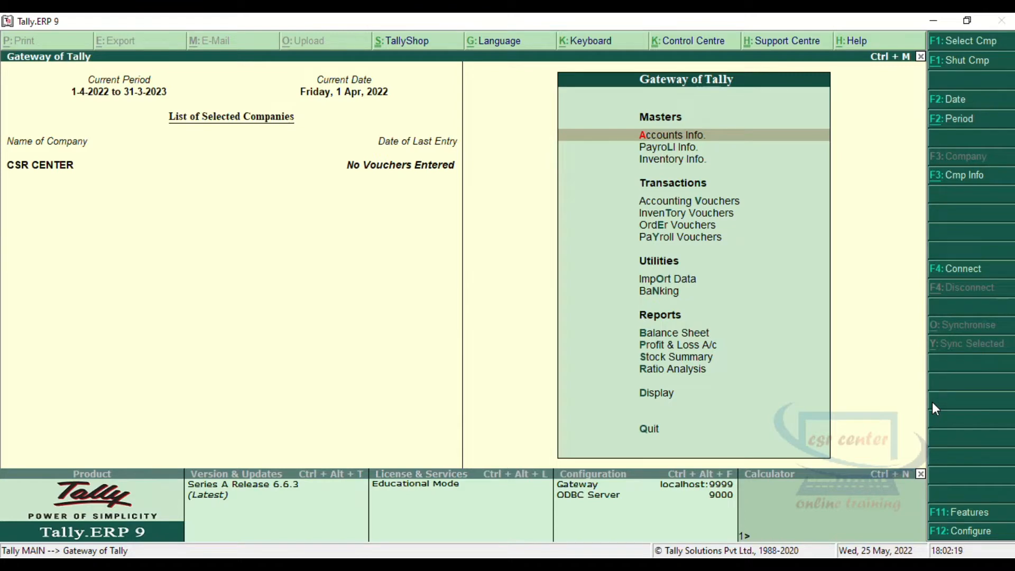
Switch to the Tally ERP 9 Ledger Ex document in Word and review the bank, Branch and Division, and Capital account sections
key("alt+Tab")
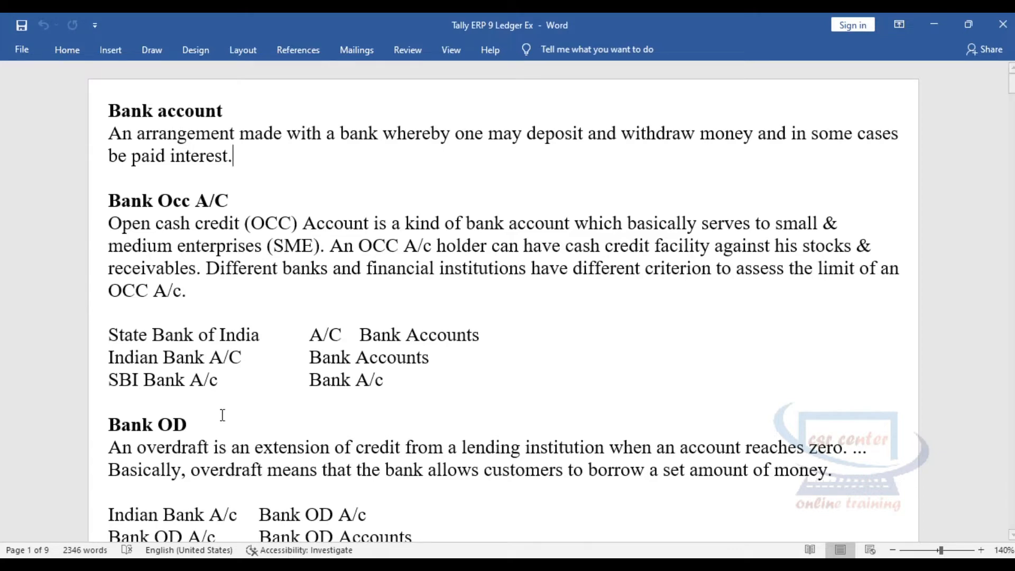
scroll(302, 400, "down", 8)
left_click_drag(106, 155, 332, 156)
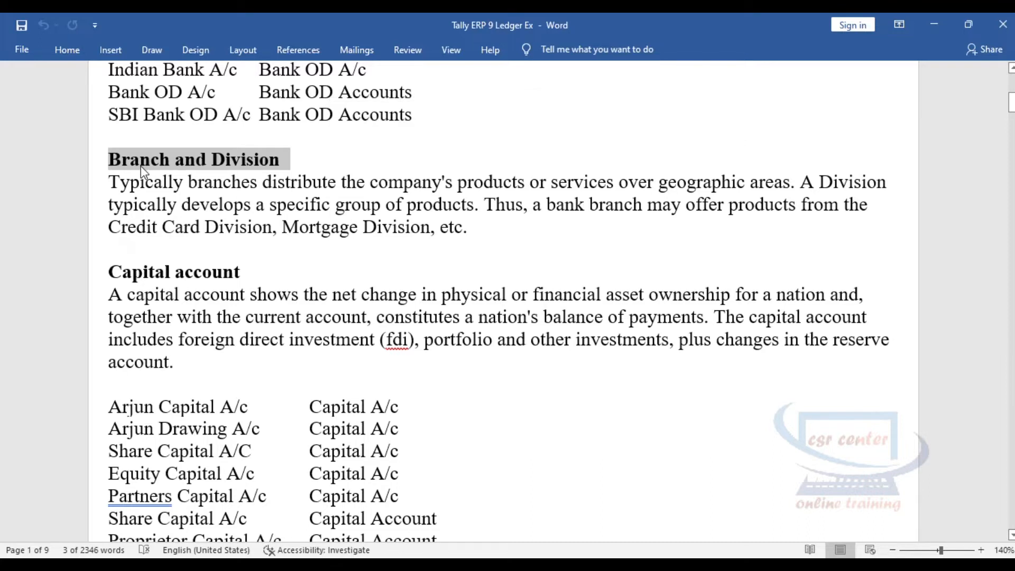
left_click_drag(132, 271, 249, 271)
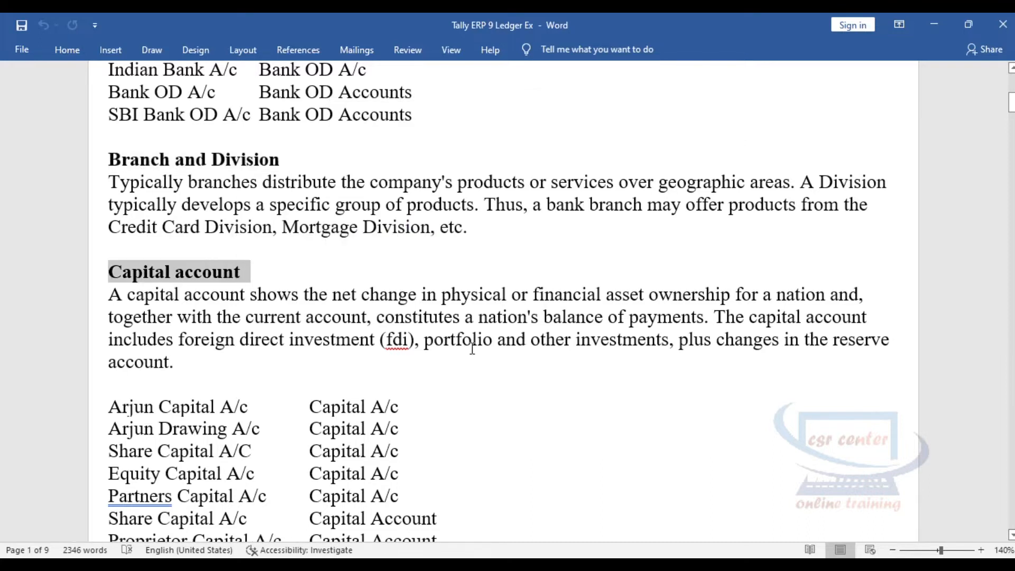
scroll(472, 348, "down", 2)
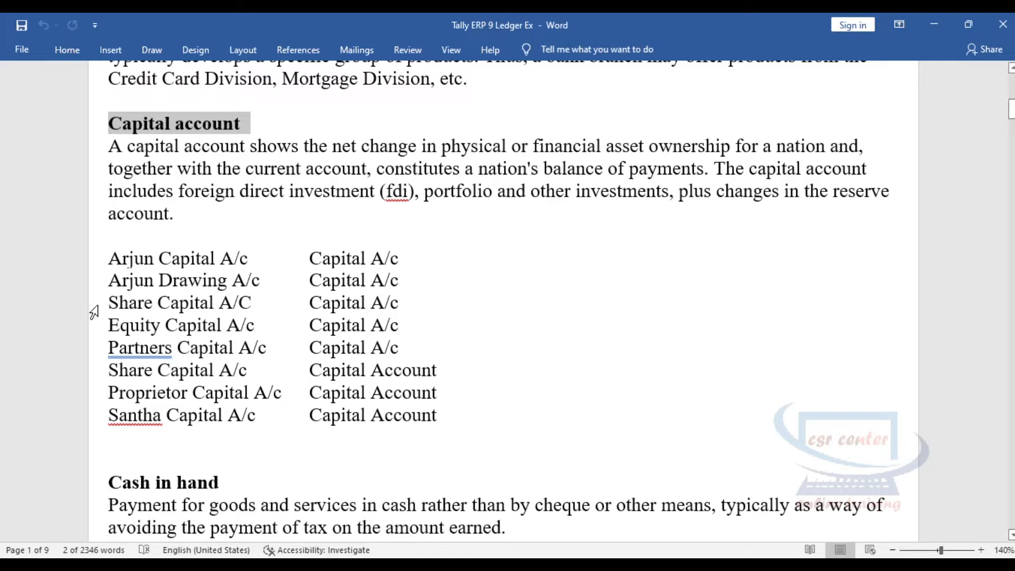
left_click_drag(109, 316, 222, 329)
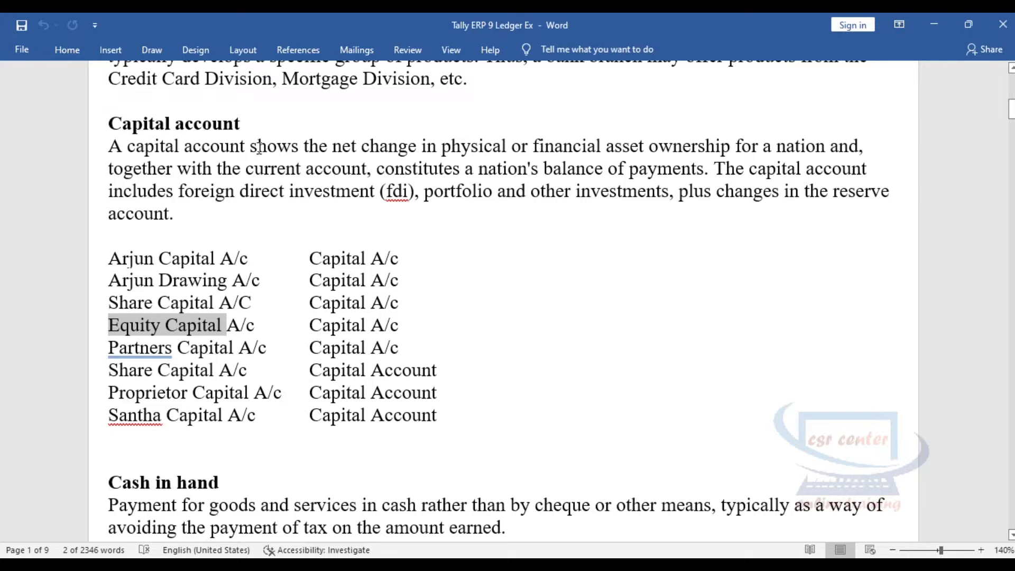
Review the Cash in hand, Current assets and Current Liabilities sections with their example ledgers
scroll(399, 276, "down", 5)
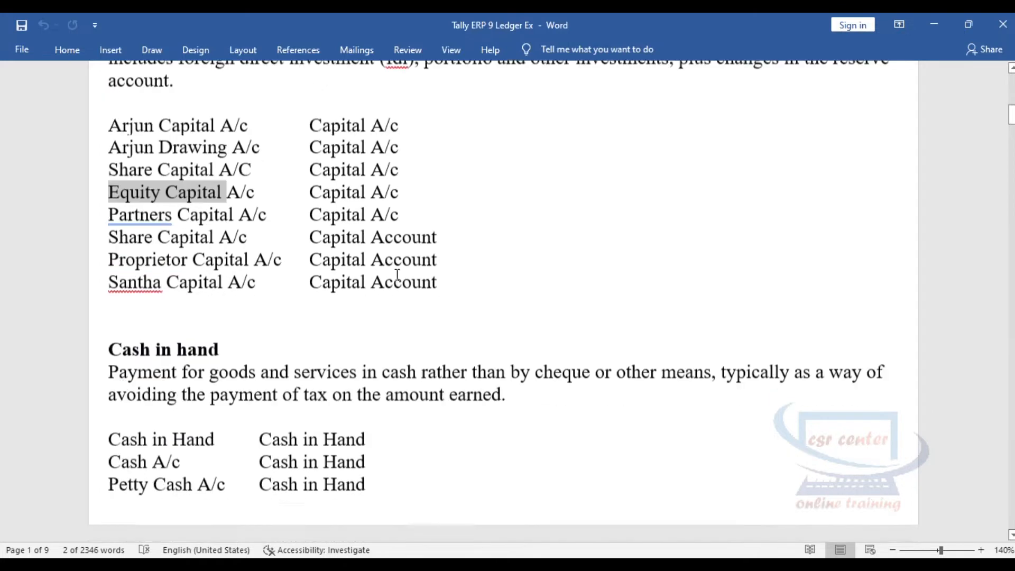
left_click_drag(109, 136, 229, 137)
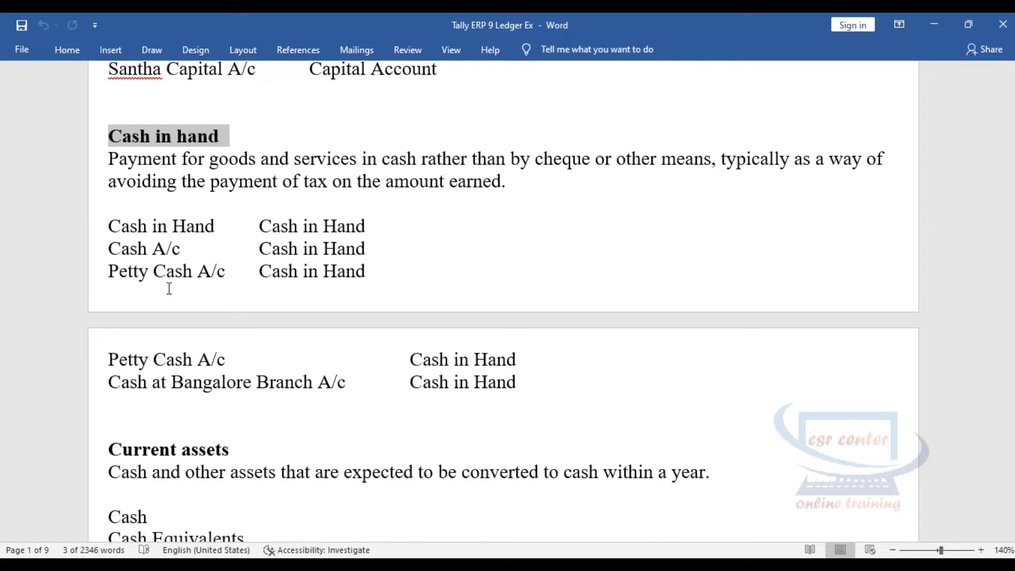
key("Page_Down")
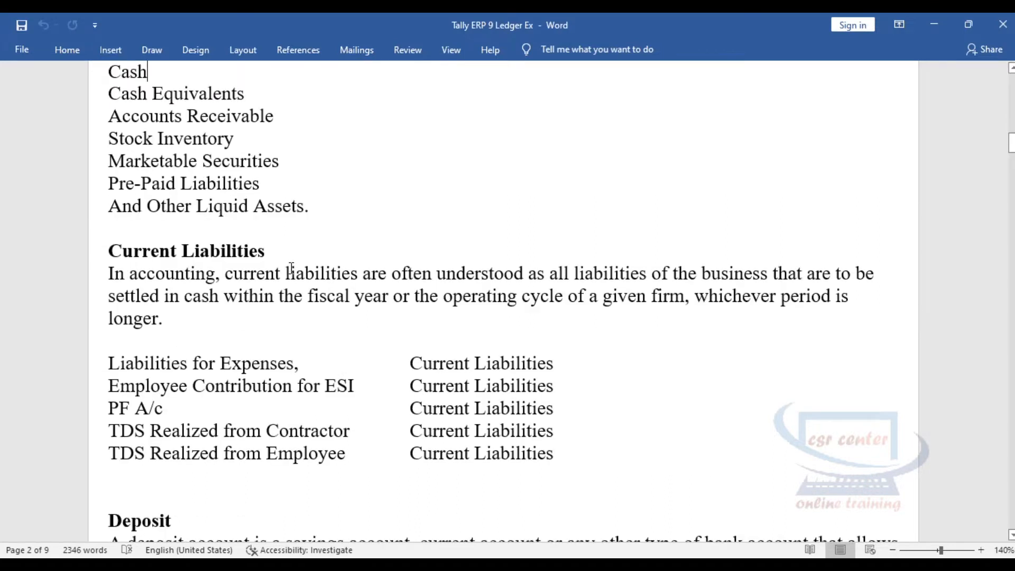
scroll(292, 268, "down", 1)
scroll(292, 268, "down", 1)
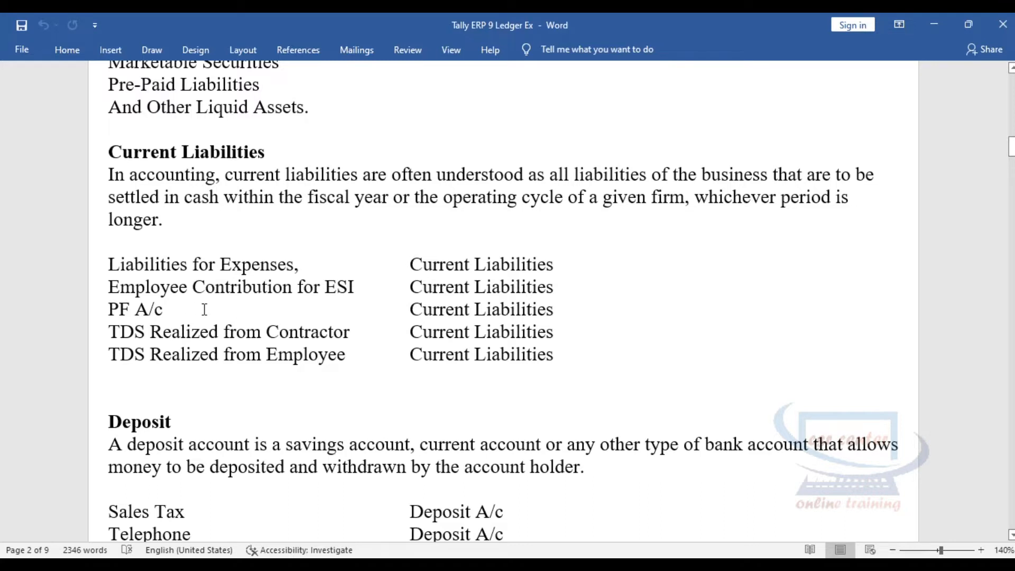
Examine the Deposit section, highlighting its example ledgers one by one from Sales Tax through Fixed Deposits
scroll(205, 310, "down", 5)
double_click(190, 124)
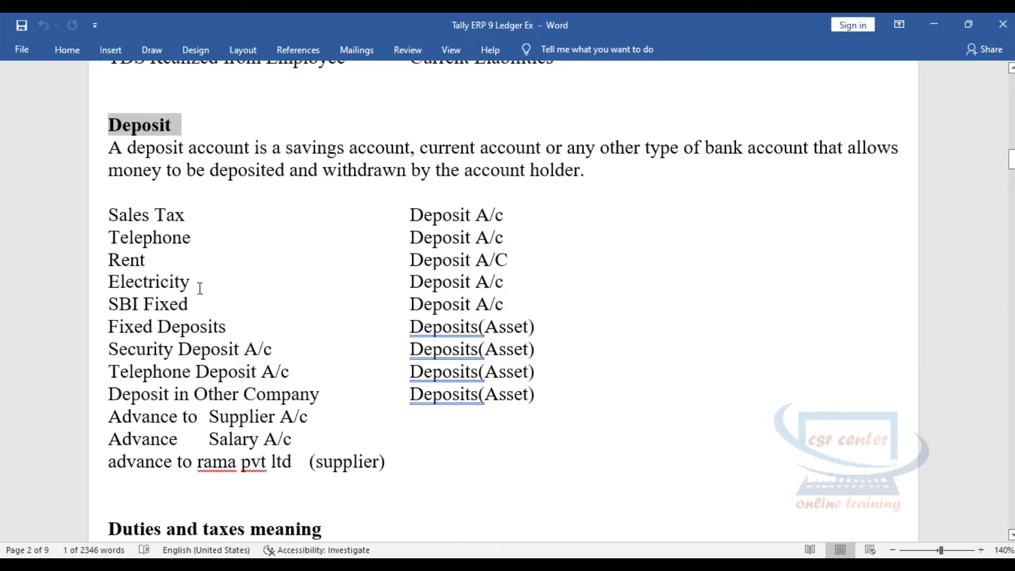
triple_click(196, 215)
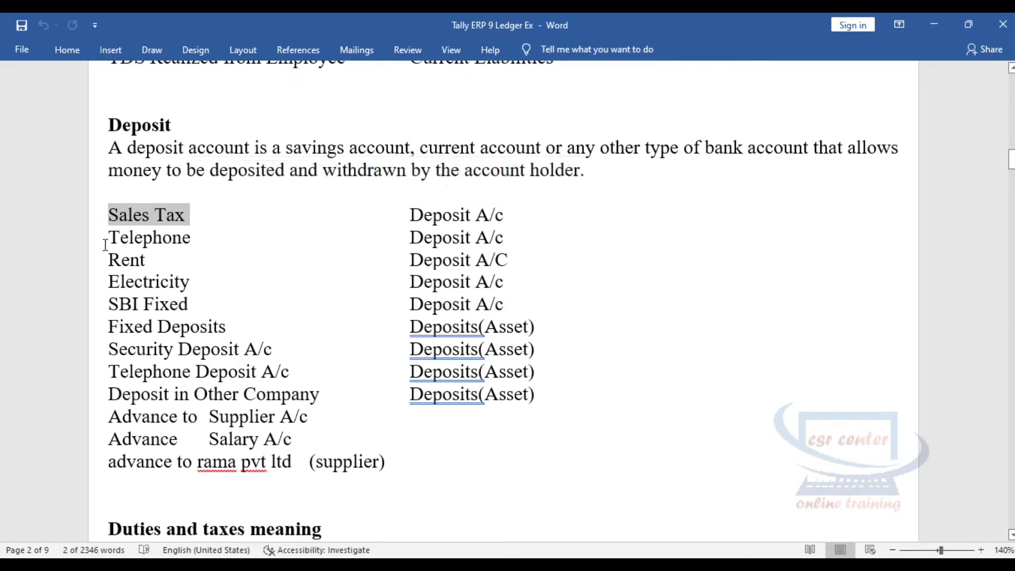
left_click_drag(109, 239, 206, 247)
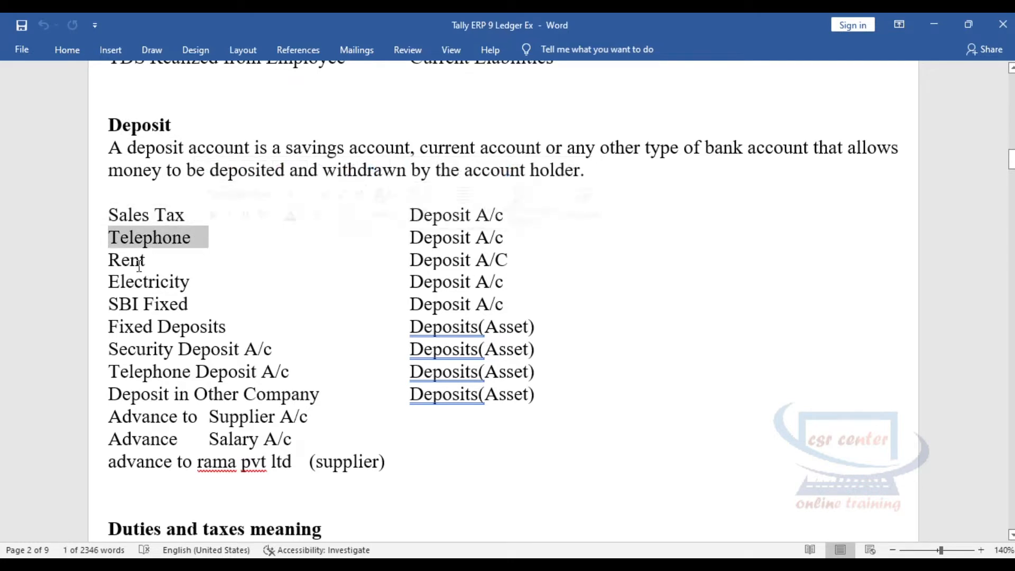
left_click_drag(109, 259, 148, 261)
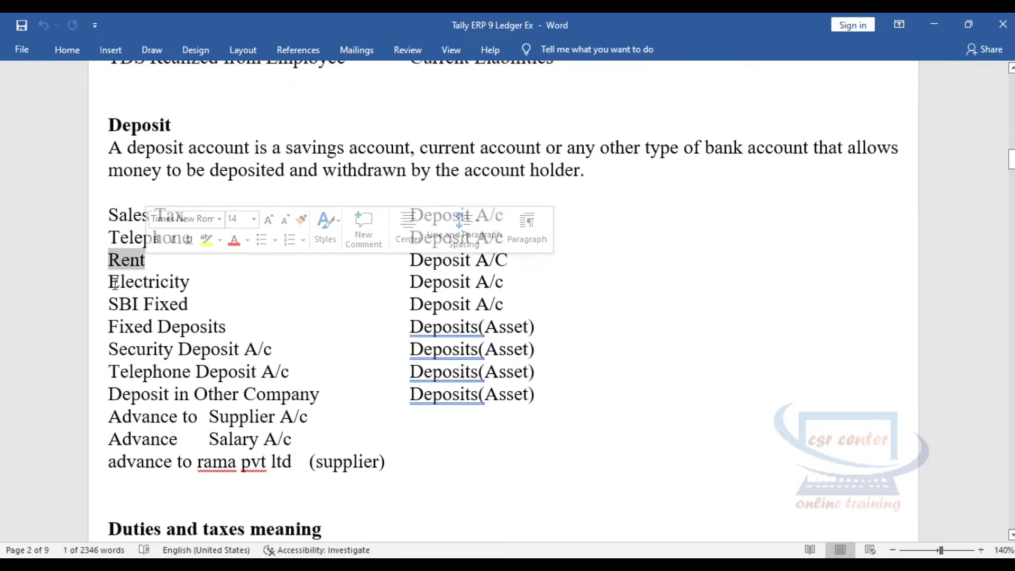
left_click_drag(109, 282, 196, 283)
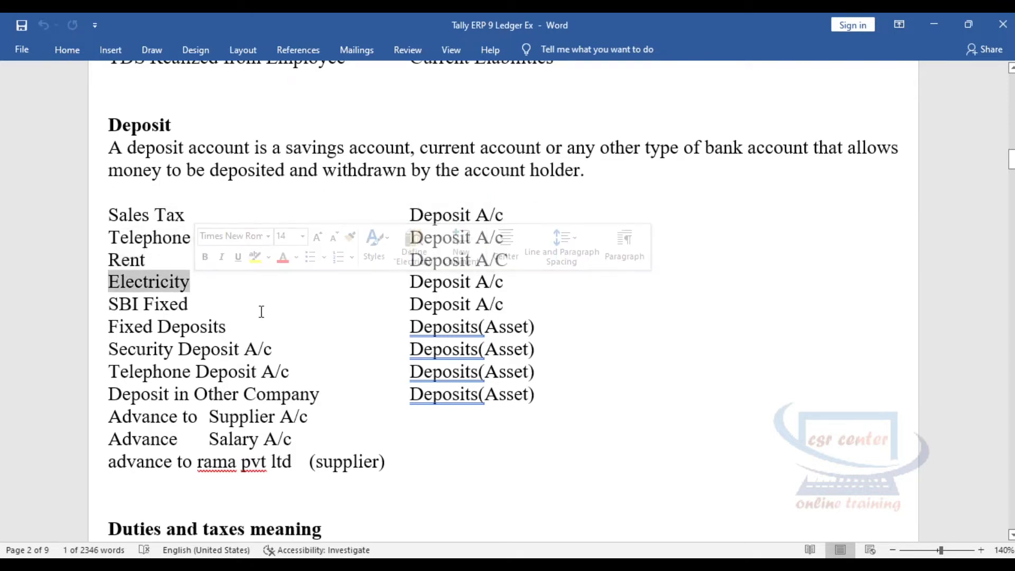
left_click_drag(110, 305, 210, 306)
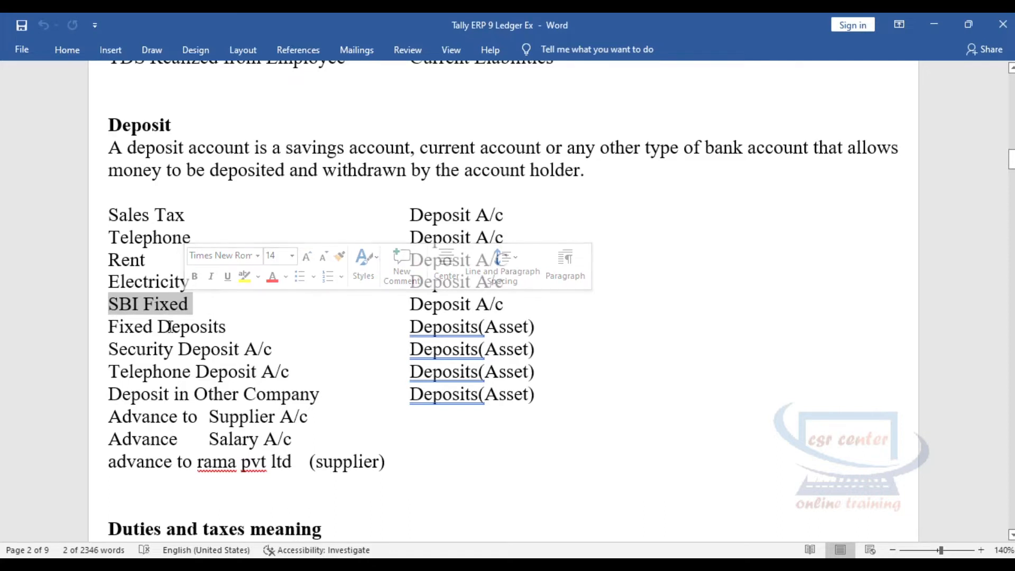
left_click_drag(109, 327, 226, 328)
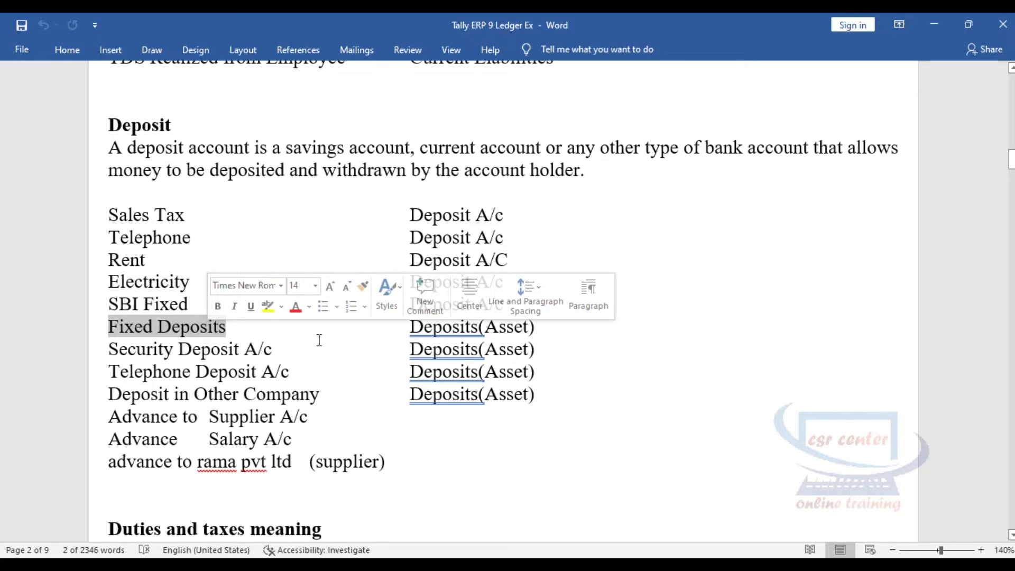
Read through the Duties and taxes and Indirect expenses sections, highlighting Telephone, Maintenance Expense and Rent Expense among the indirect expense examples
scroll(319, 340, "down", 5)
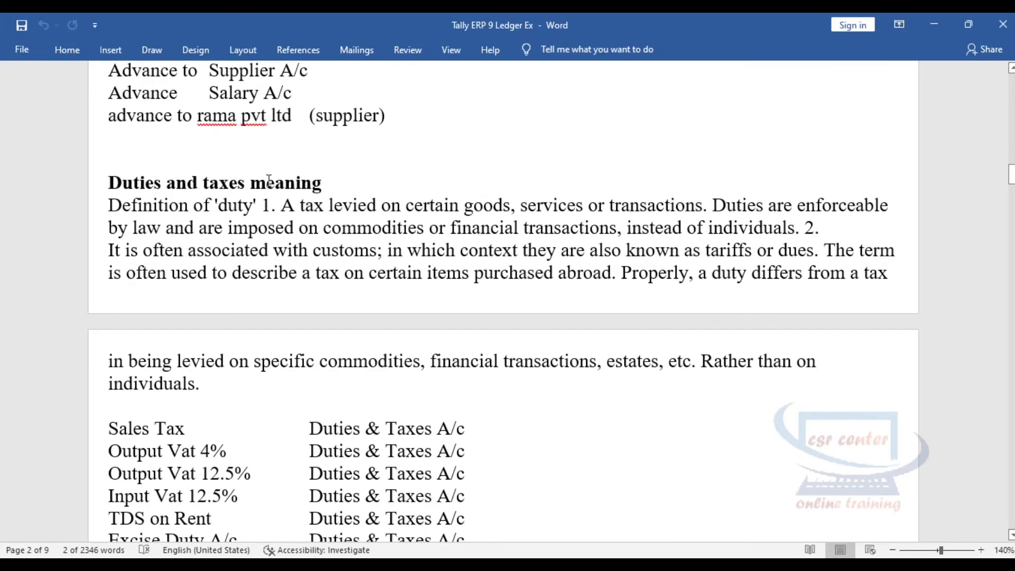
scroll(359, 288, "down", 2)
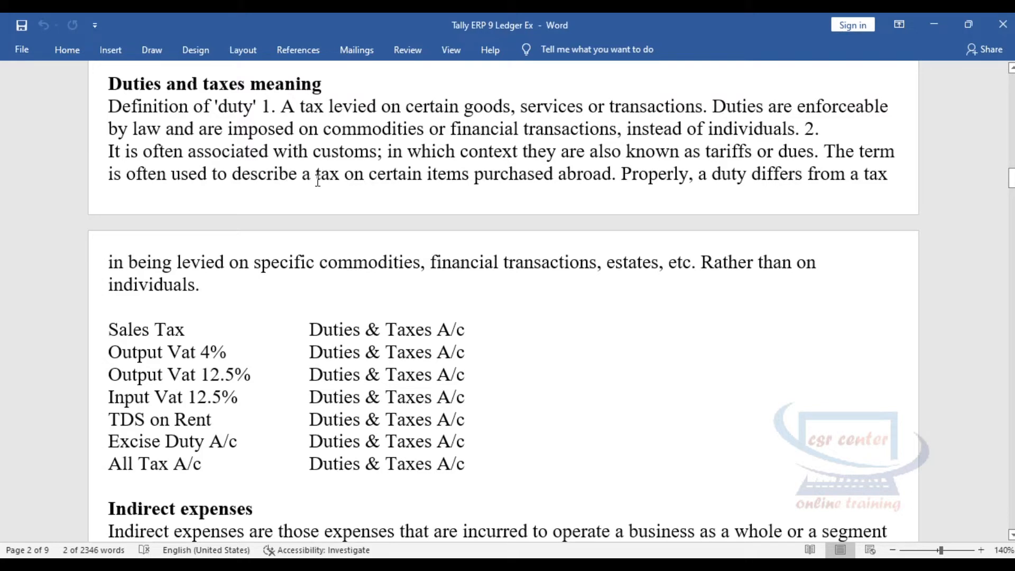
scroll(351, 233, "down", 5)
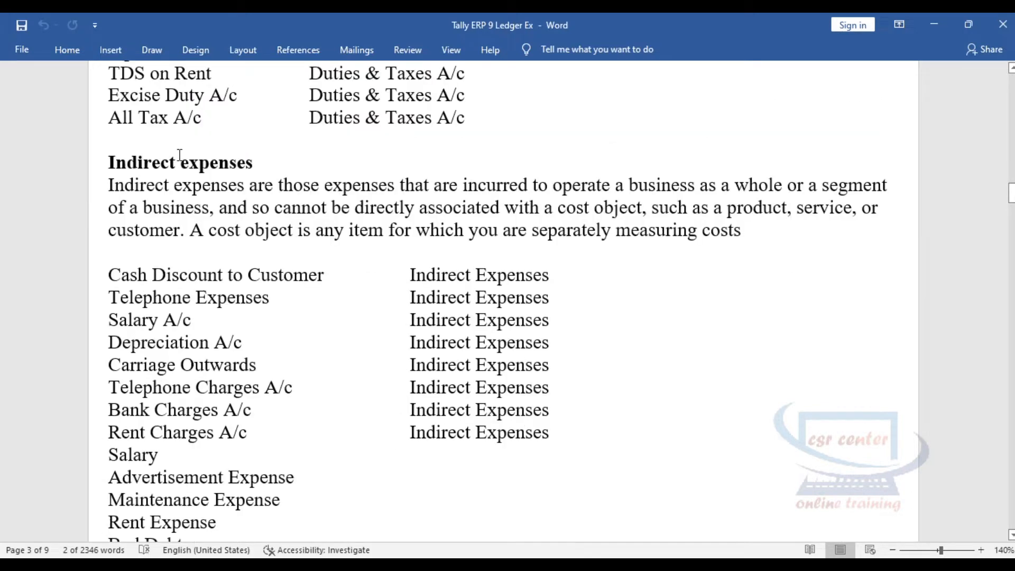
left_click_drag(113, 161, 277, 166)
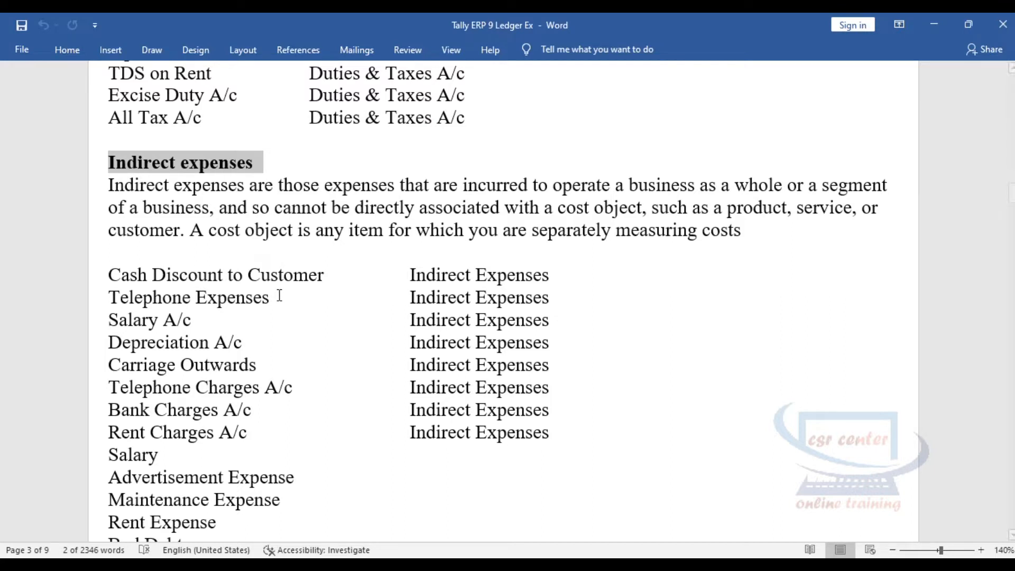
left_click_drag(119, 299, 191, 298)
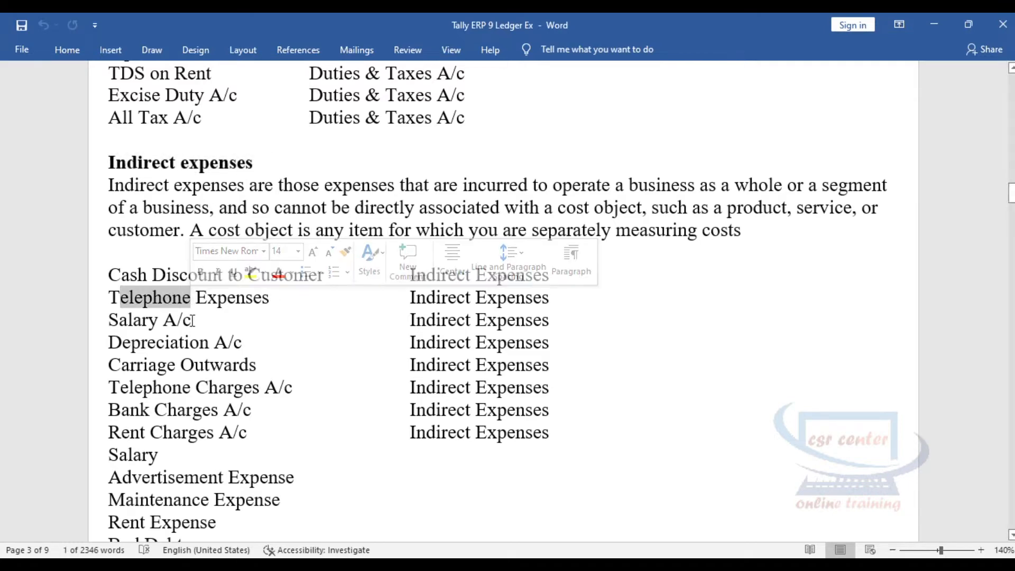
scroll(185, 339, "down", 2)
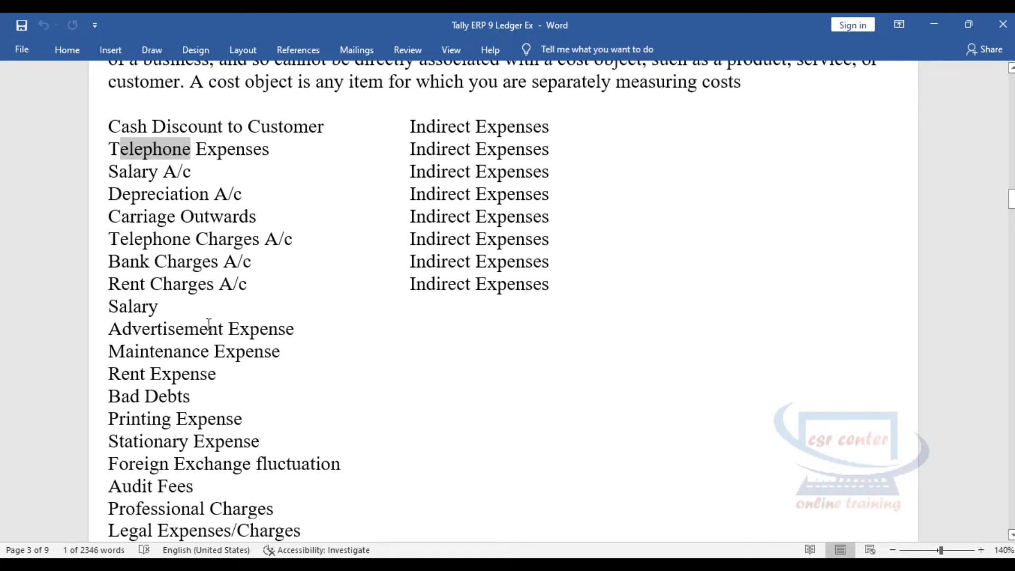
left_click_drag(113, 350, 248, 363)
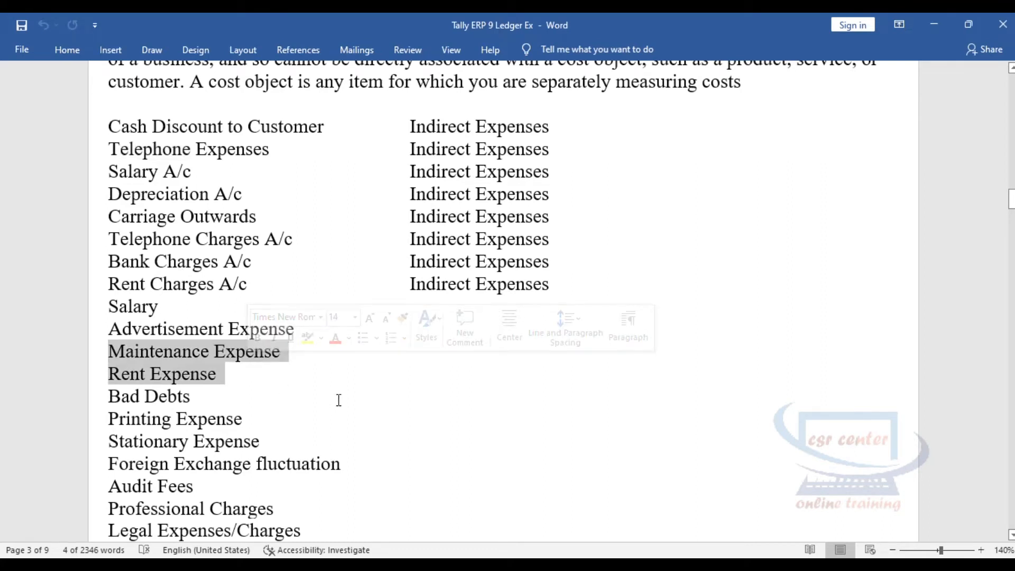
scroll(339, 399, "down", 2)
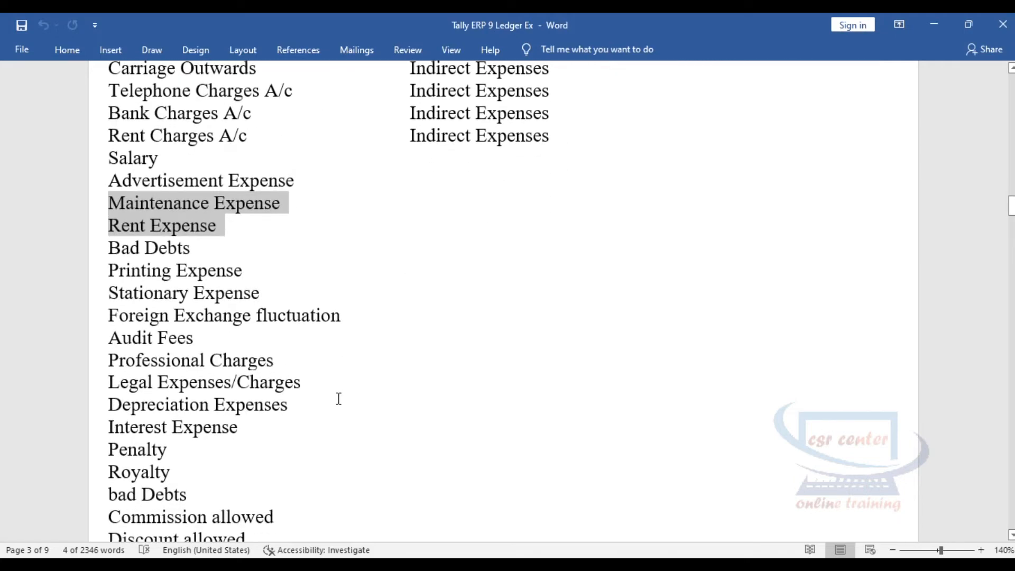
scroll(339, 398, "down", 1)
scroll(338, 396, "up", 10)
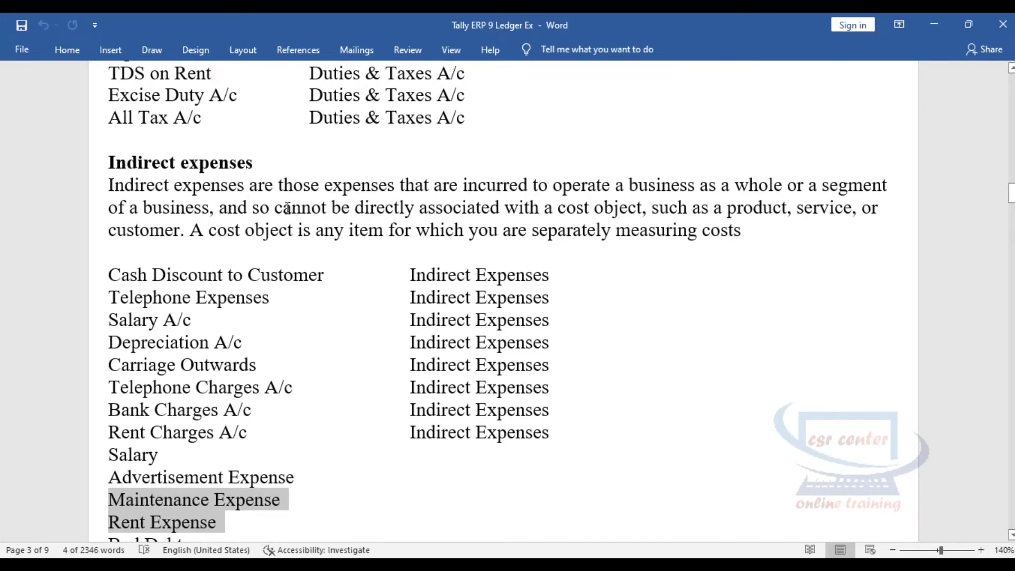
scroll(321, 301, "down", 15)
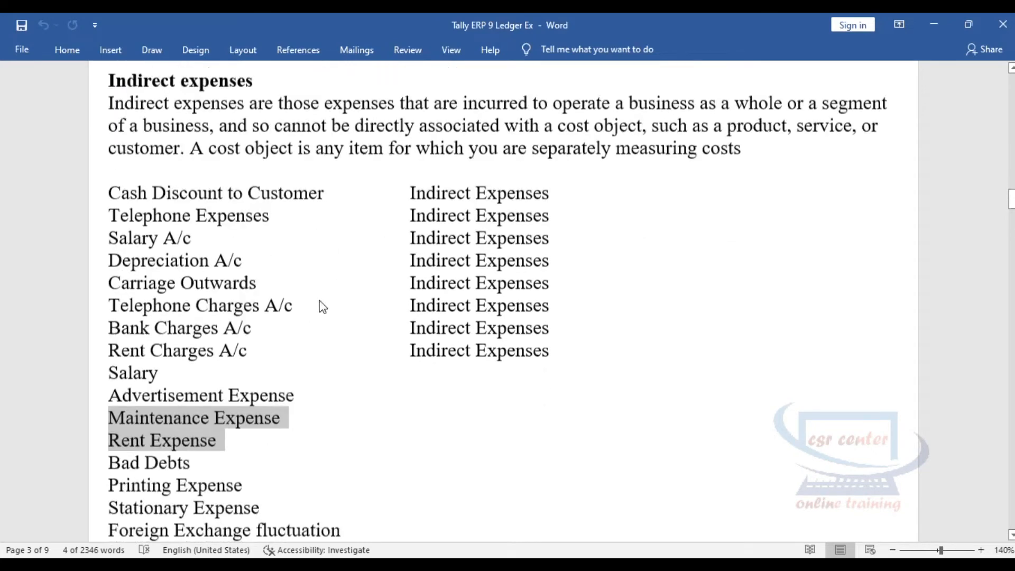
Review the Indirect income and Direct Income sections with their example ledgers
left_click_drag(108, 105, 209, 106)
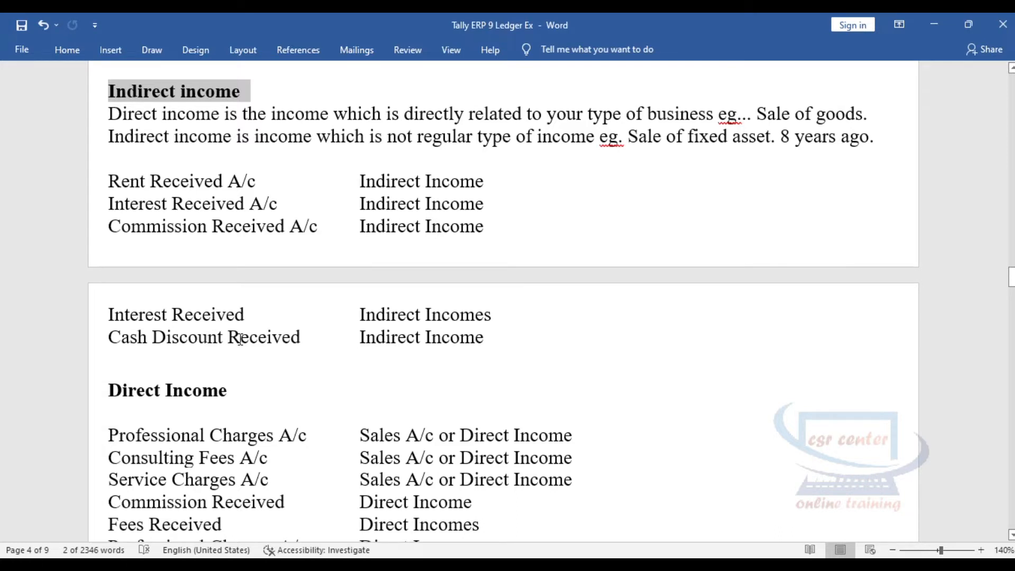
scroll(239, 339, "down", 3)
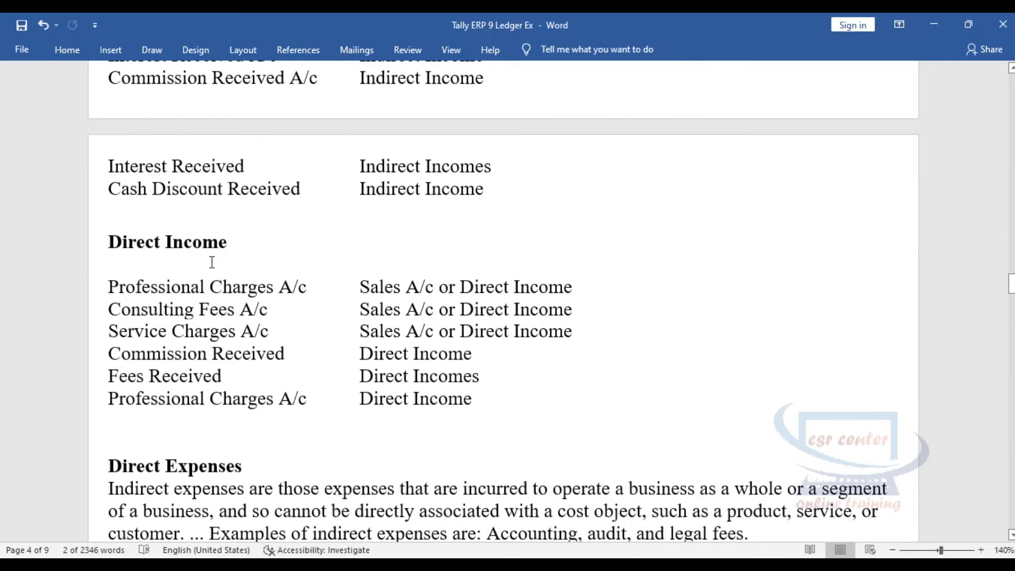
scroll(215, 265, "down", 1)
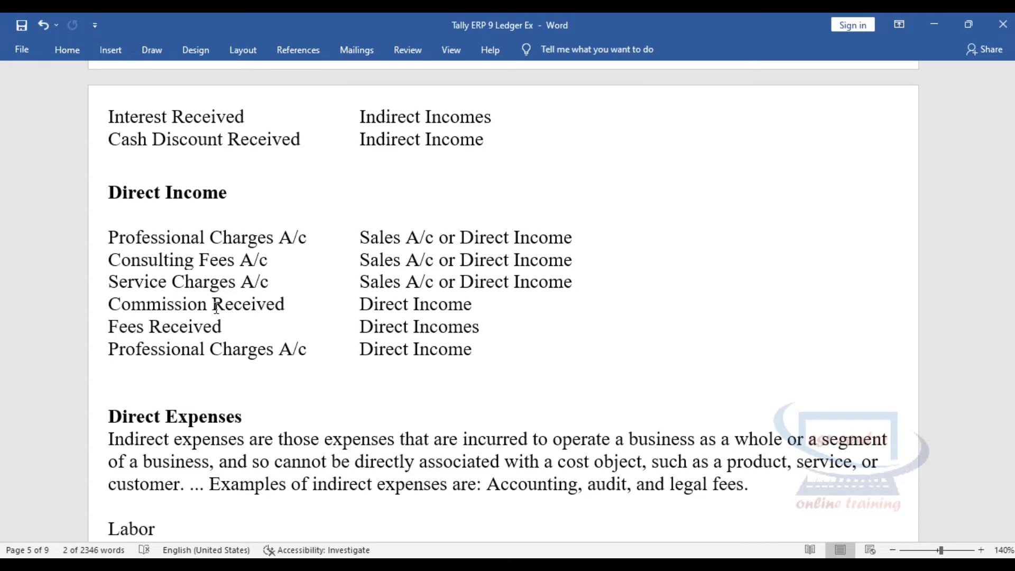
Examine the Direct Expenses section, highlighting its whole list of examples from Labor to Delivery Charges
scroll(216, 308, "down", 6)
left_click_drag(109, 181, 454, 533)
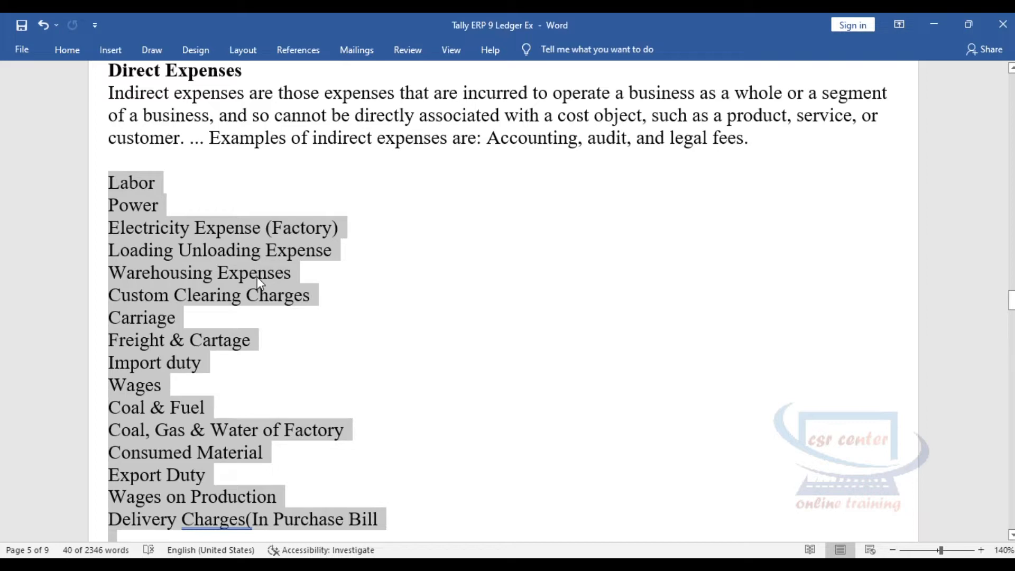
scroll(252, 229, "down", 3)
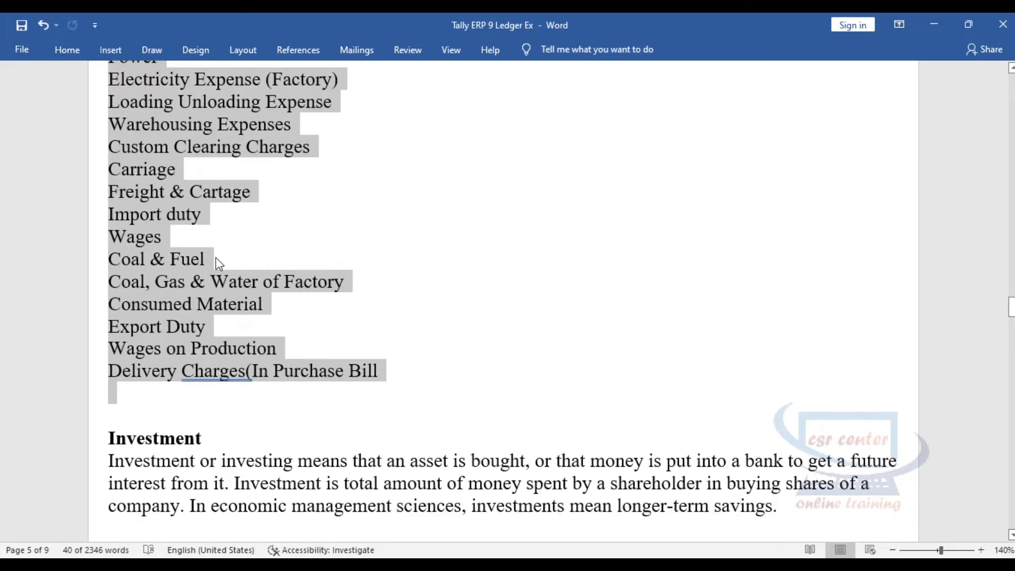
left_click(302, 305)
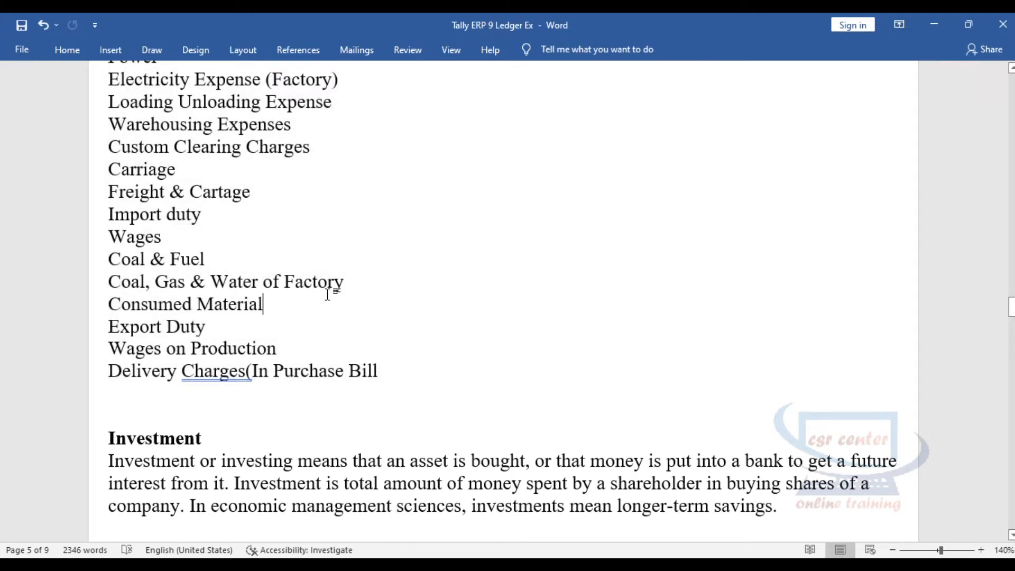
scroll(328, 295, "up", 4)
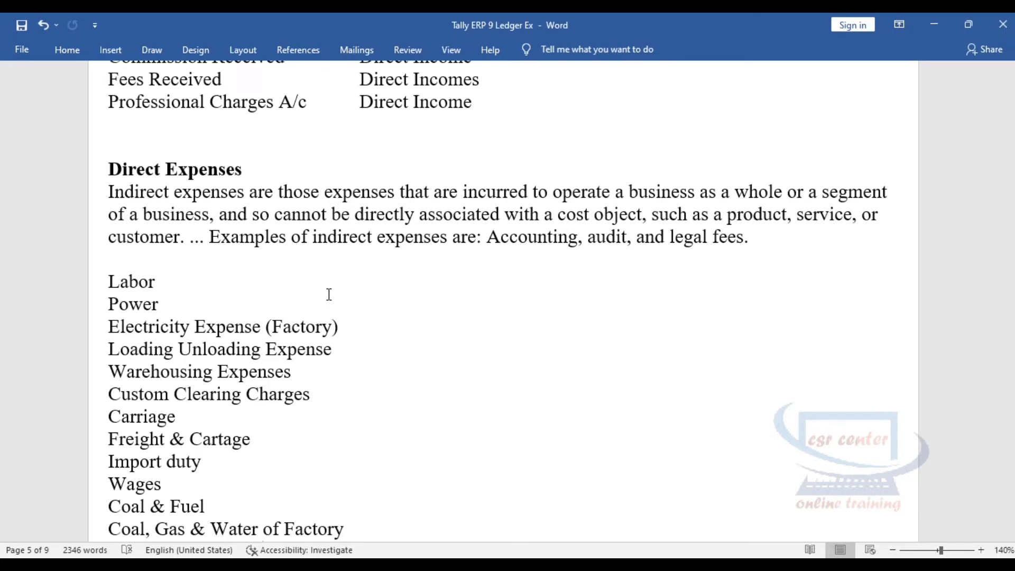
Review the loans and advances, Loan Liabilities and Misc Expenses sections, highlighting the Misc Expenses heading and the start of its definition
scroll(329, 294, "down", 12)
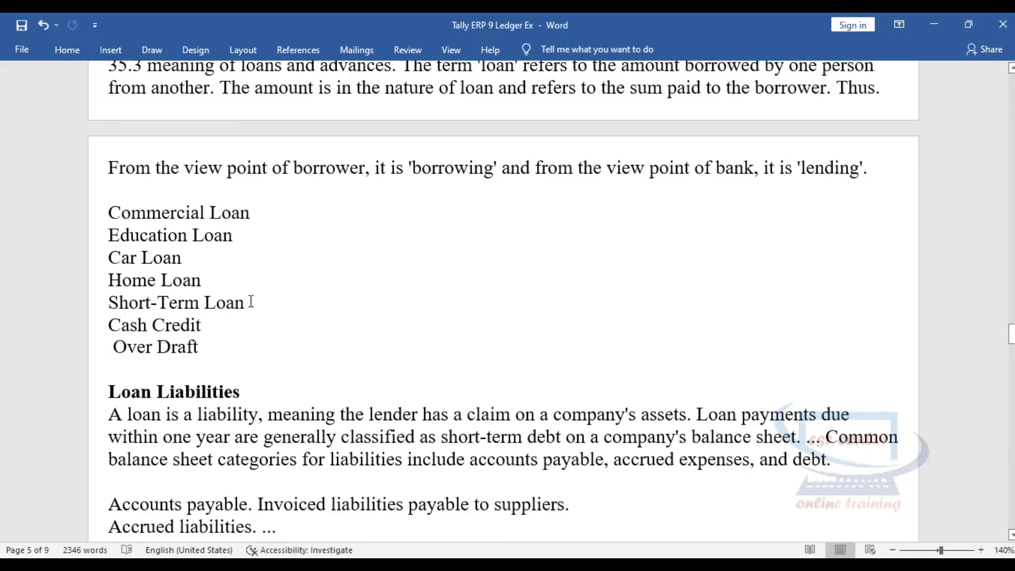
scroll(251, 302, "down", 3)
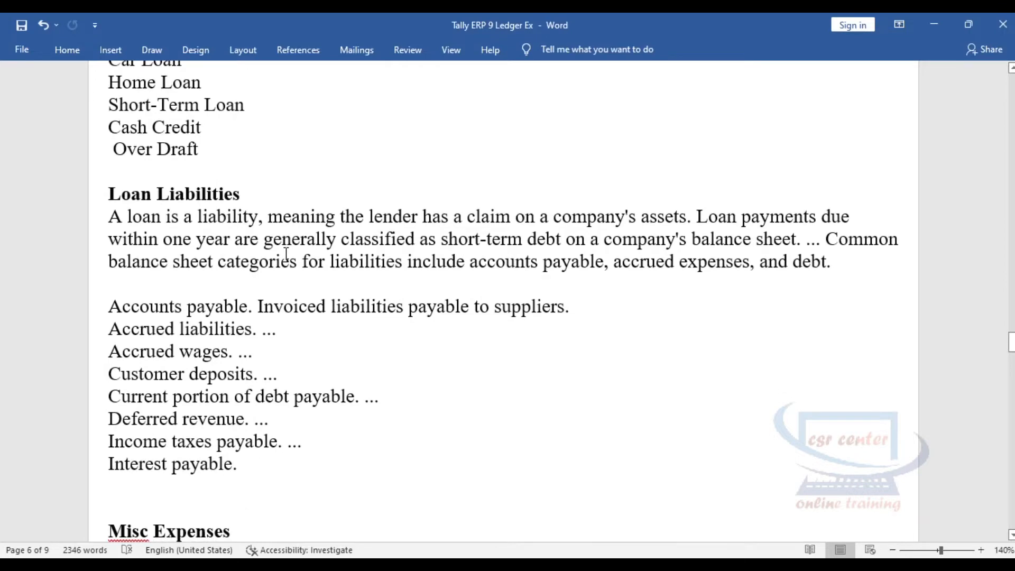
scroll(286, 255, "down", 3)
scroll(483, 224, "up", 2)
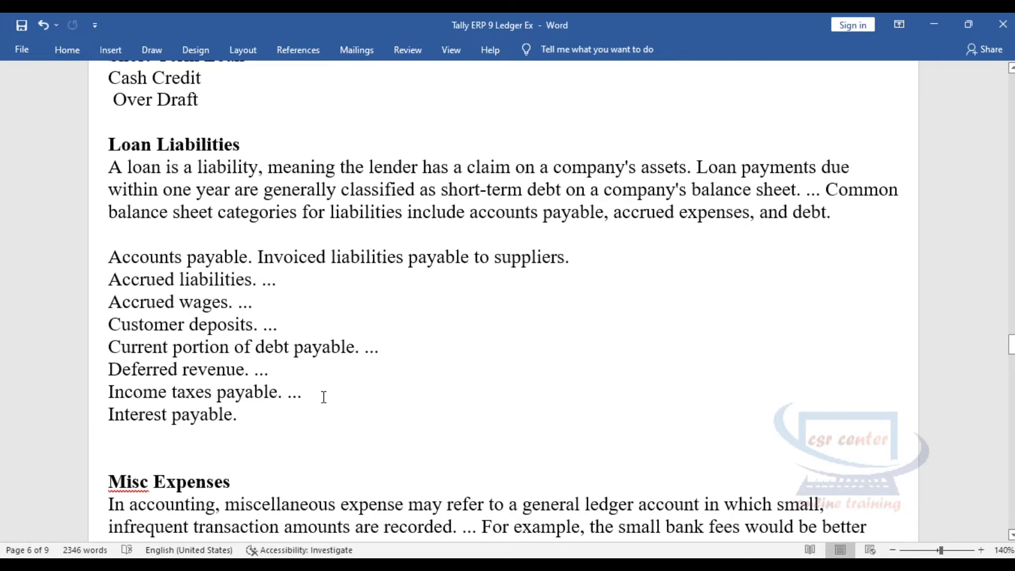
scroll(324, 397, "down", 5)
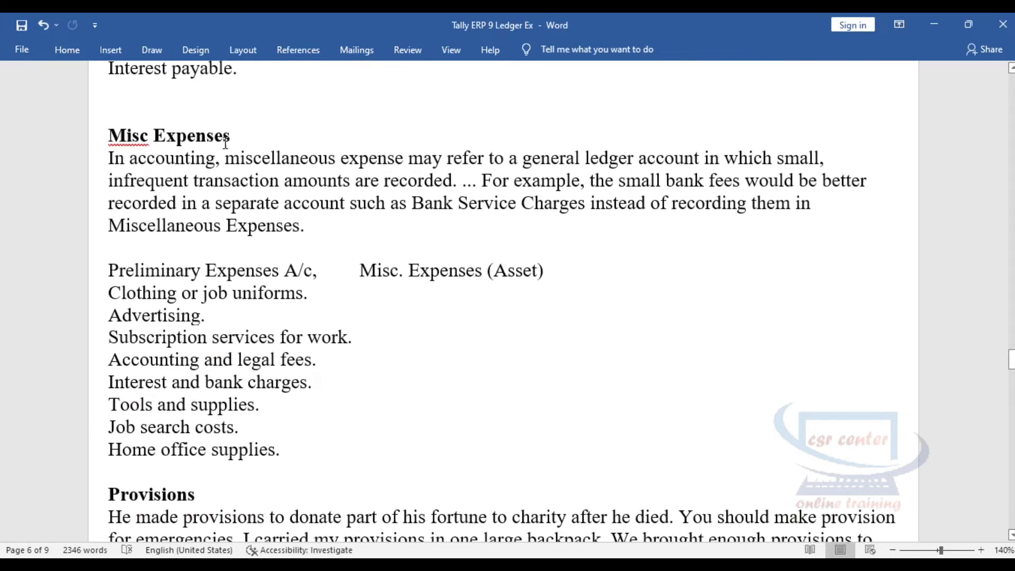
left_click_drag(109, 137, 340, 159)
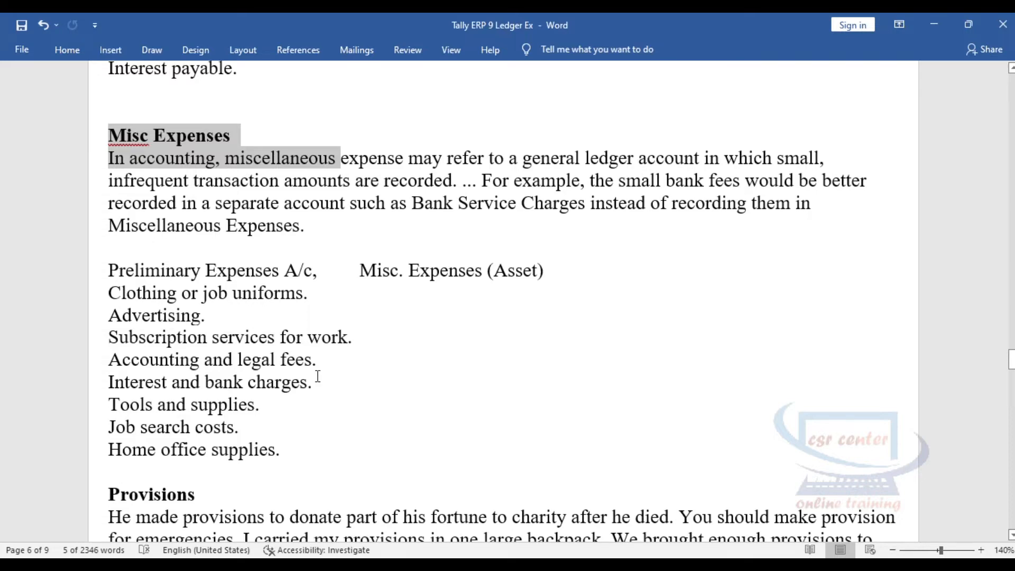
Read the Reserves & Surplus, Retained Earnings and Sales account sections, highlighting each section's heading
scroll(316, 377, "down", 15)
left_click_drag(109, 137, 287, 137)
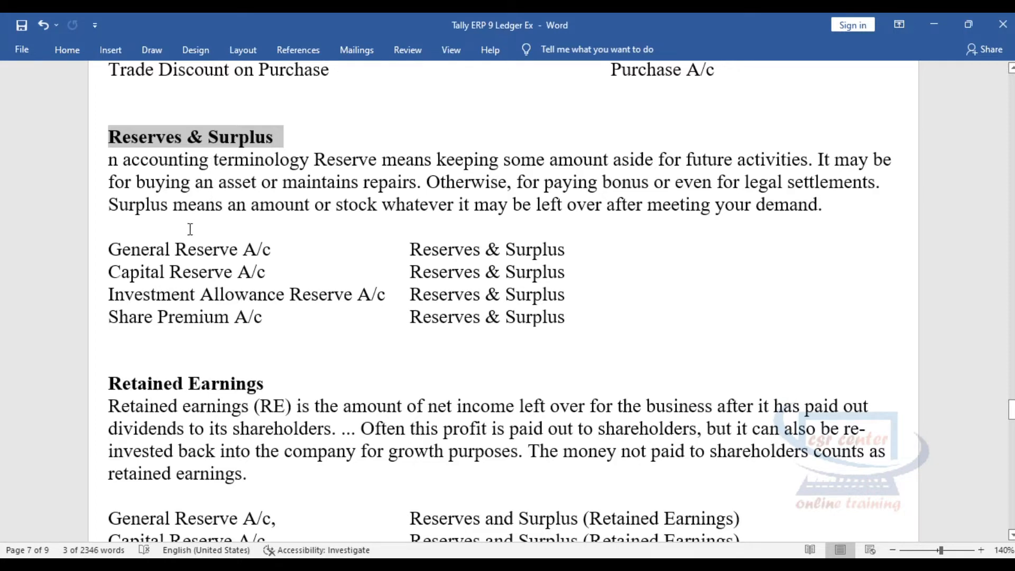
scroll(191, 227, "down", 3)
left_click_drag(108, 183, 259, 185)
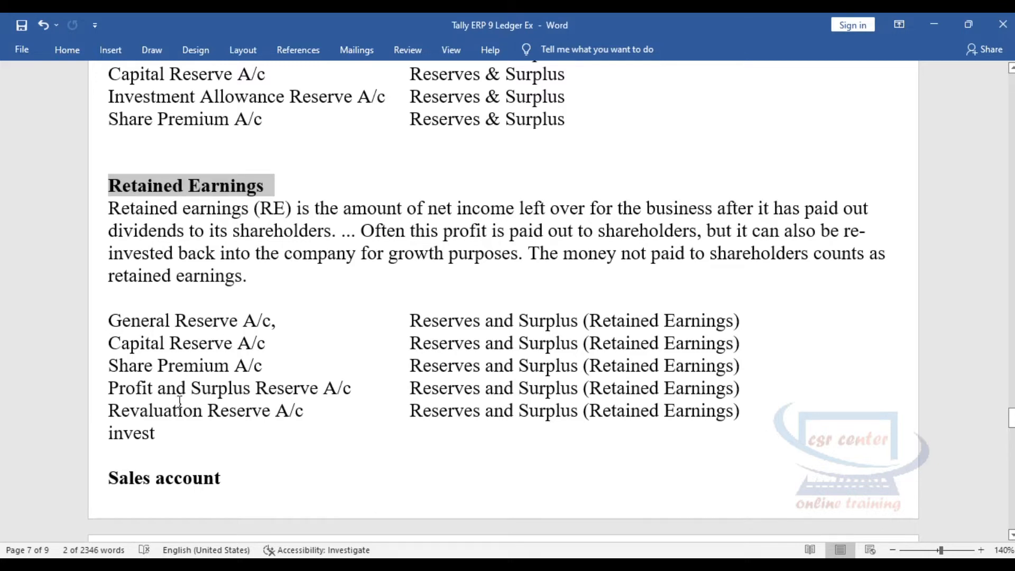
scroll(180, 402, "down", 5)
left_click_drag(109, 181, 231, 182)
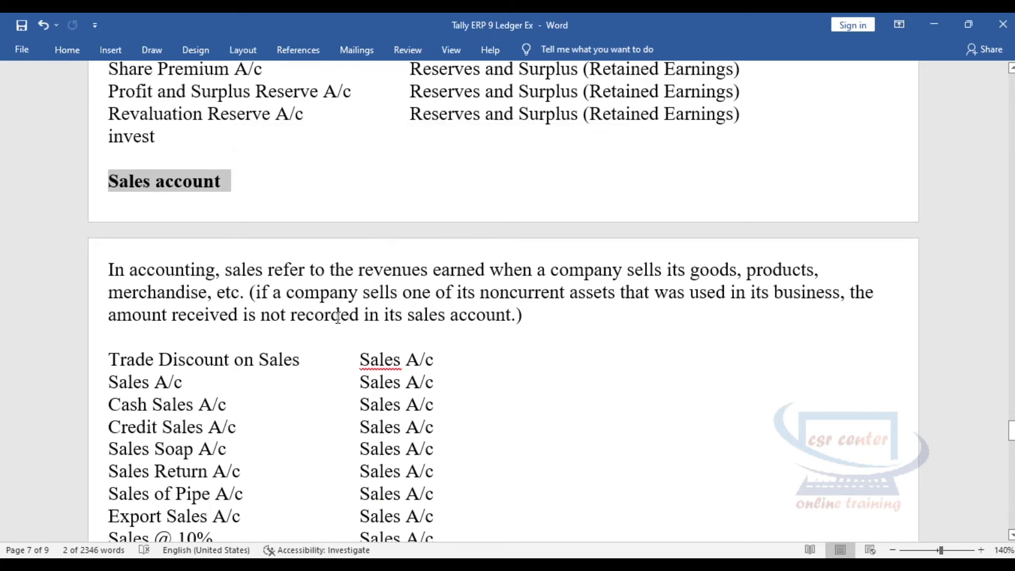
Look through the remaining sections from the Sales account ledgers through Secured Loan and Stock in hand to Suspense Account and Unsecured Loan
scroll(338, 318, "down", 2)
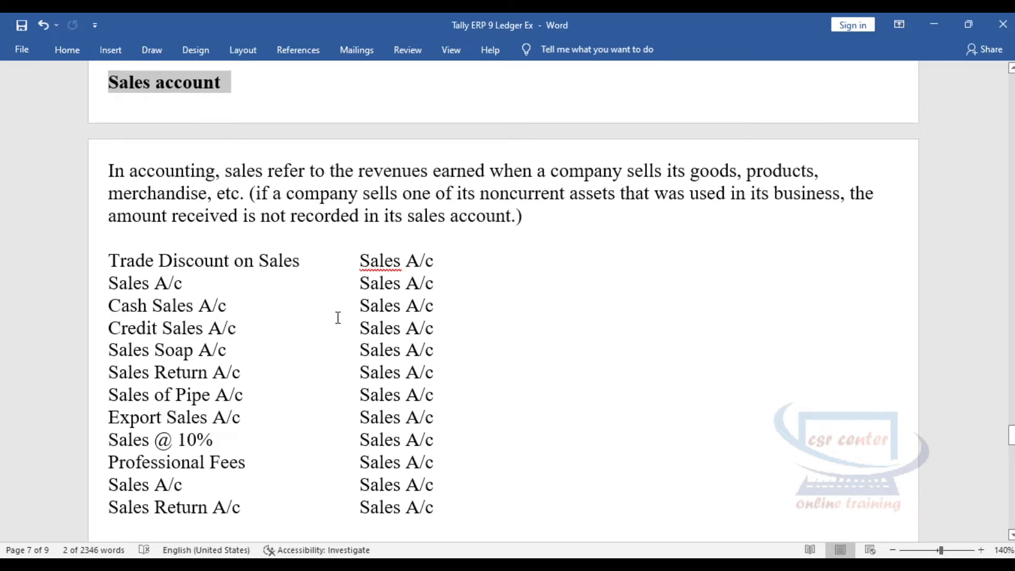
scroll(338, 317, "down", 9)
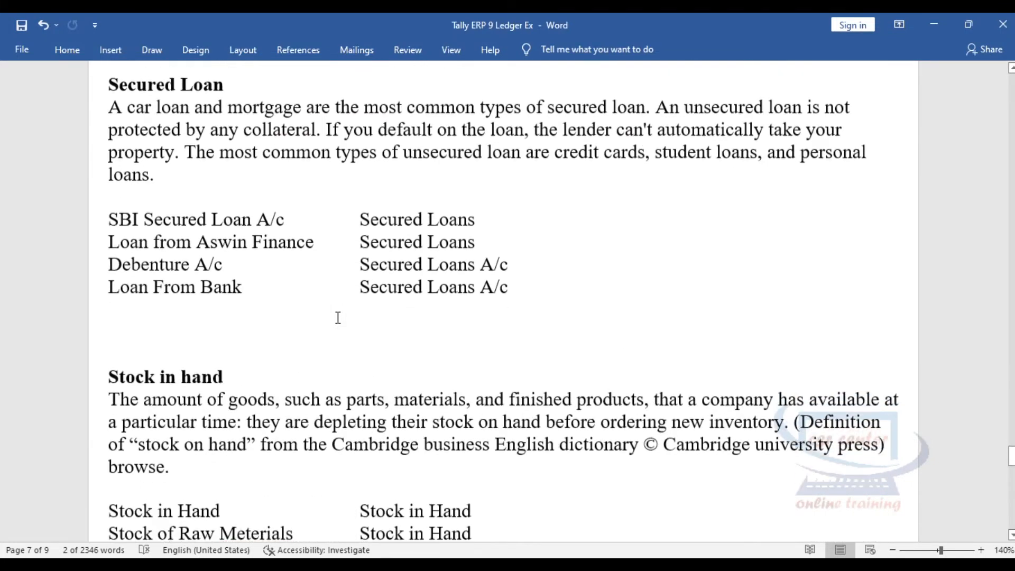
scroll(222, 138, "down", 10)
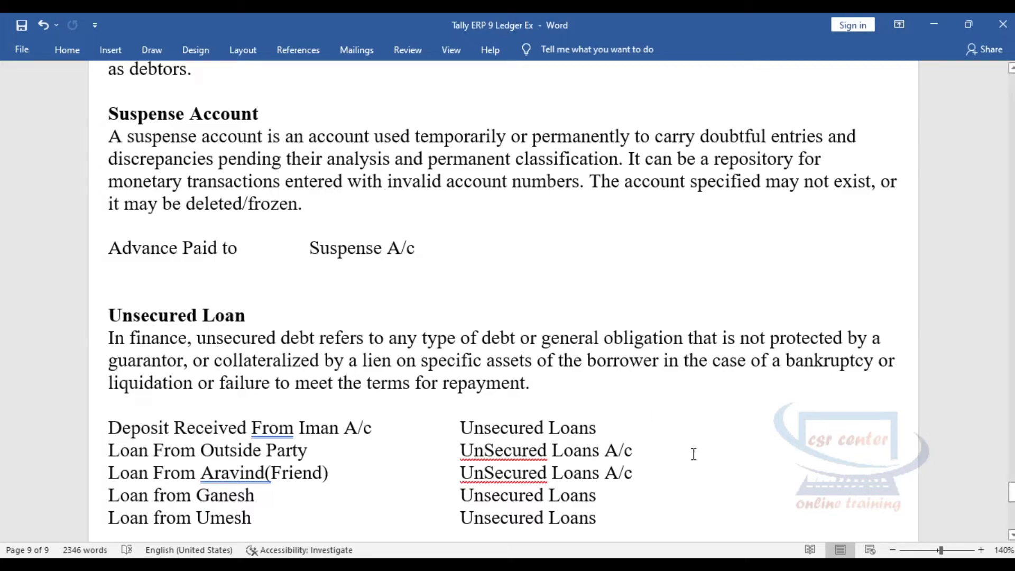
Switch to Tally.ERP 9 and open the creation form for a single ledger from the accounts masters
key("alt+Tab")
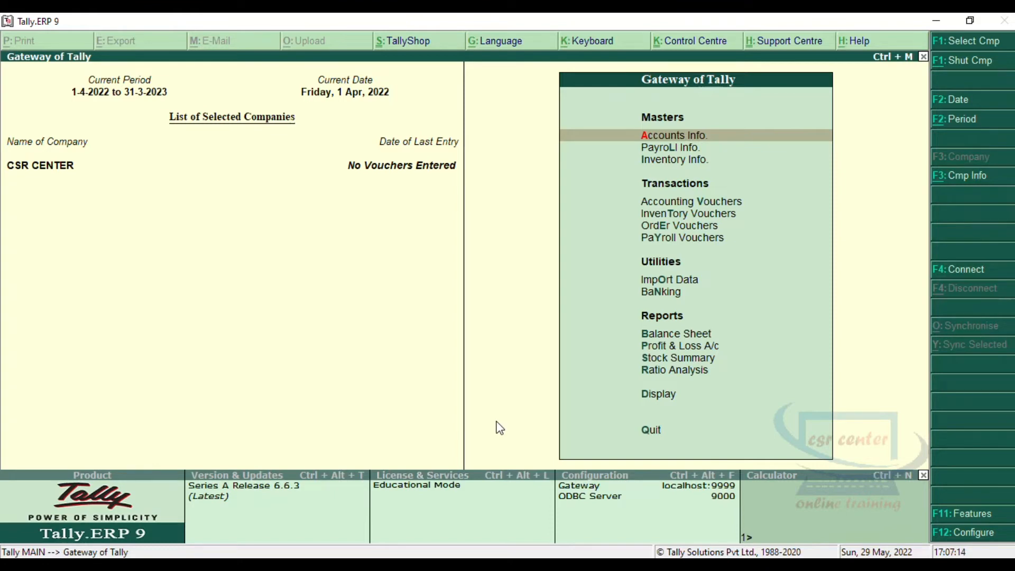
key("Return")
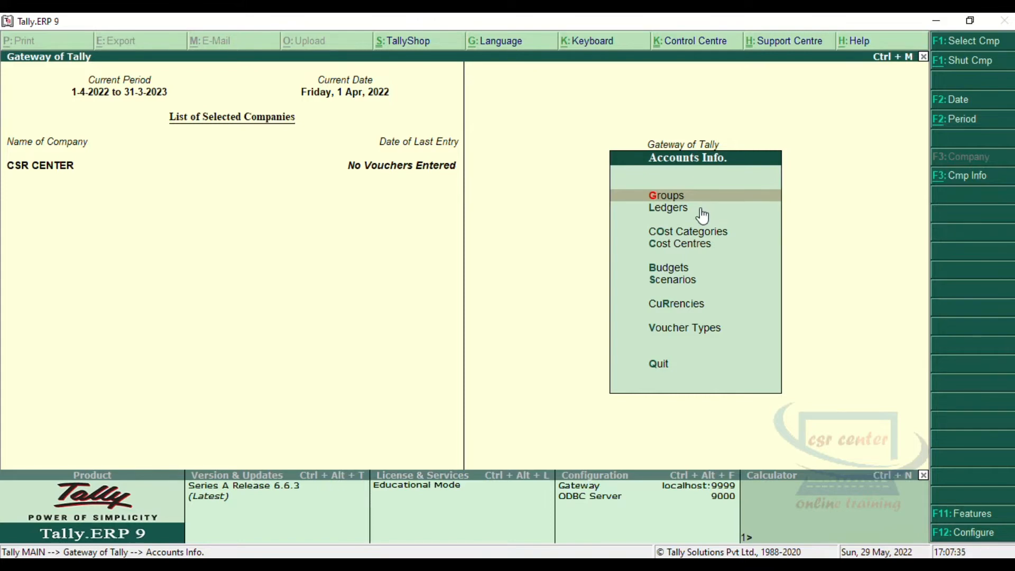
left_click(674, 210)
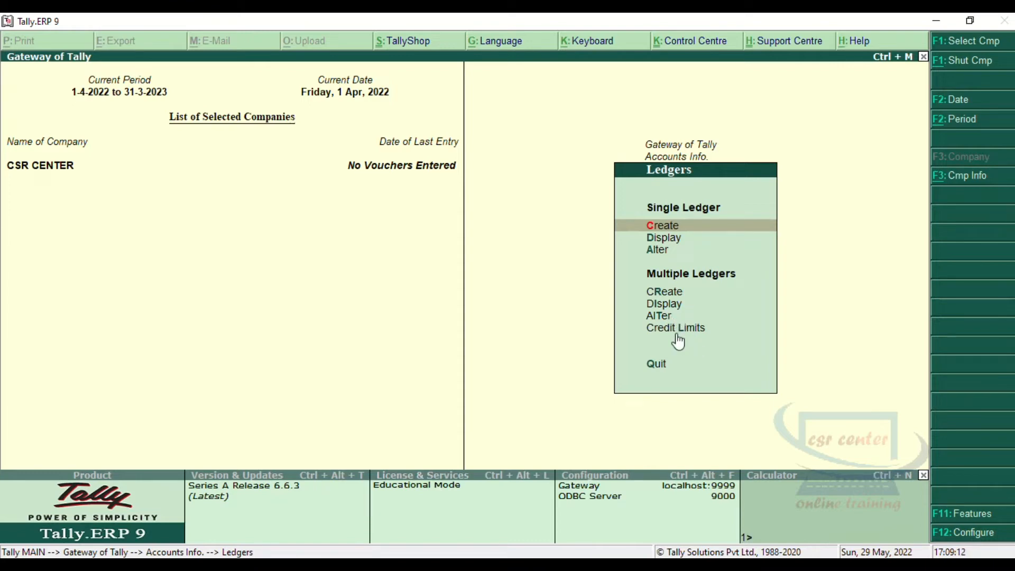
left_click(692, 231)
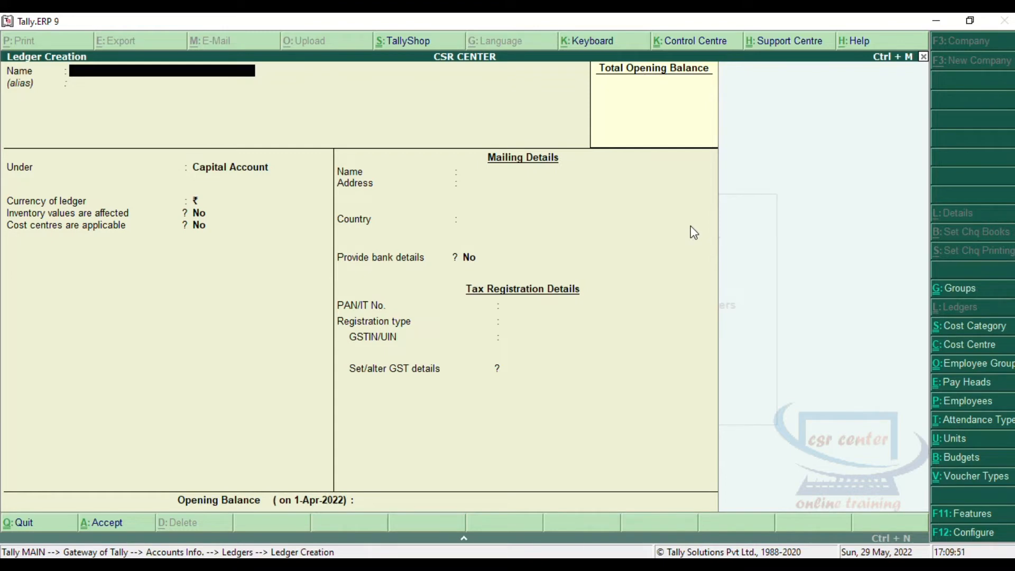
Name the new ledger CANARA BANK, without an alias, and place it under the Bank Accounts group
type("CANARA BANK")
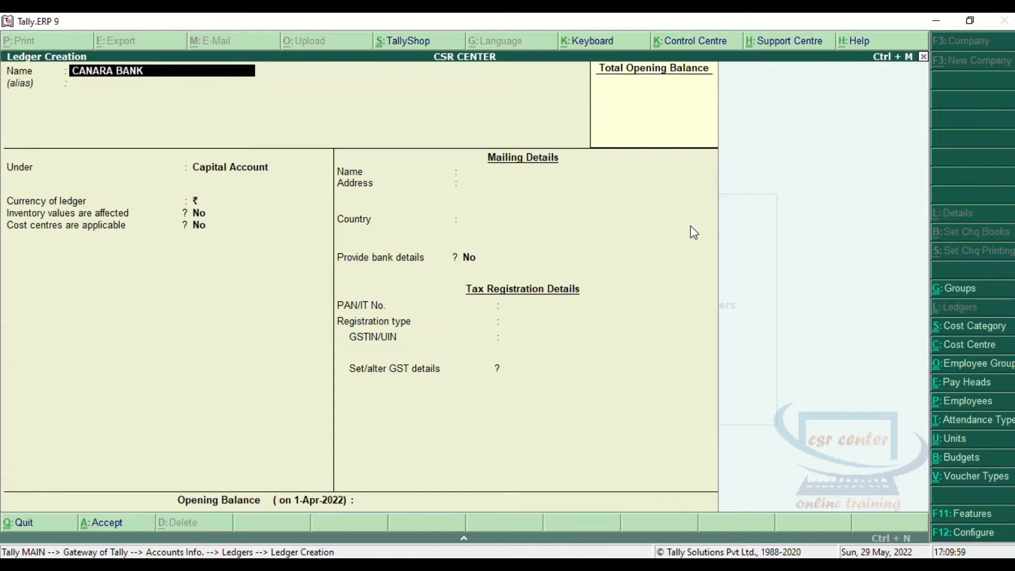
key("Return")
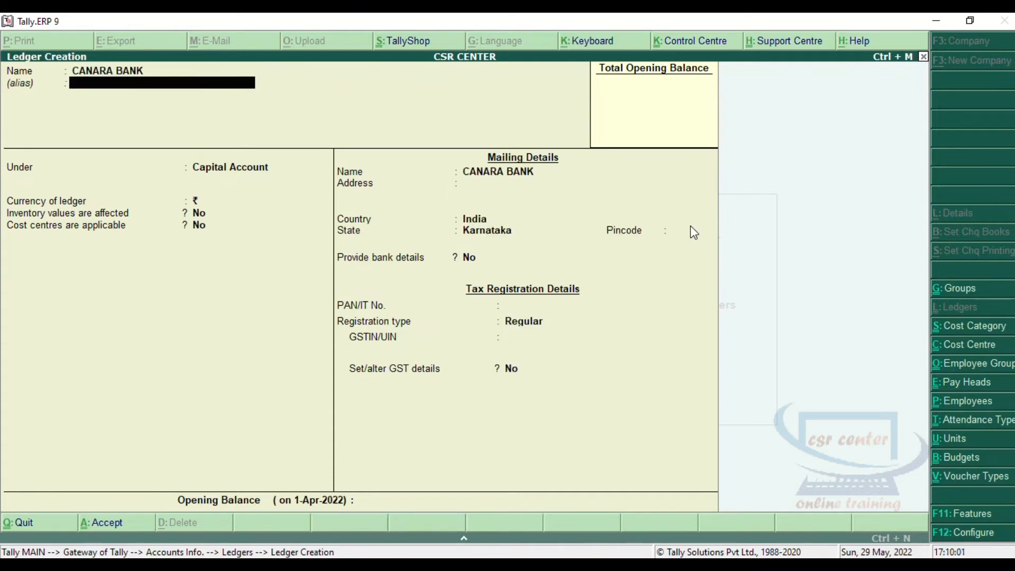
key("Return")
type("B")
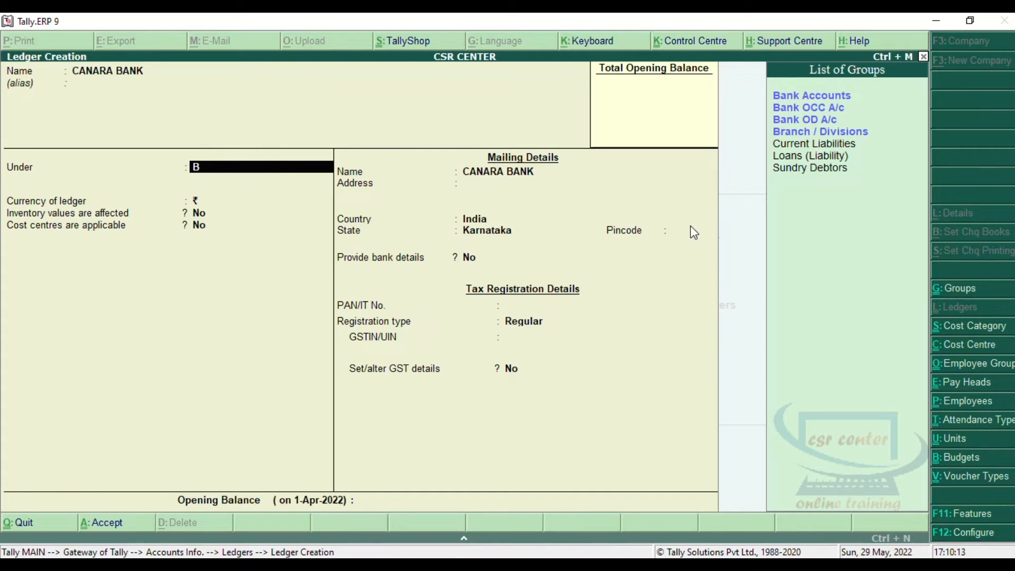
key("Down")
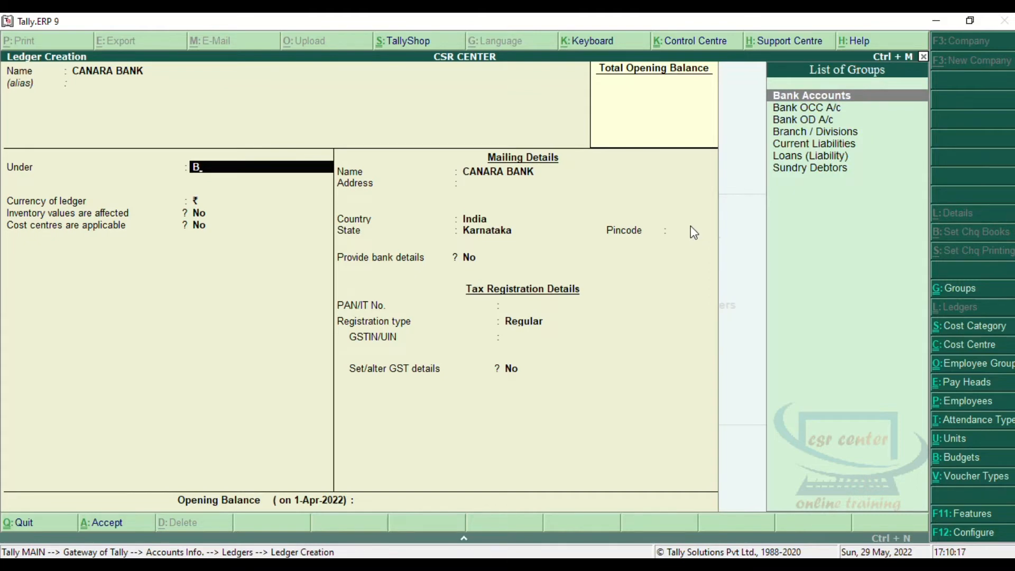
key("Return")
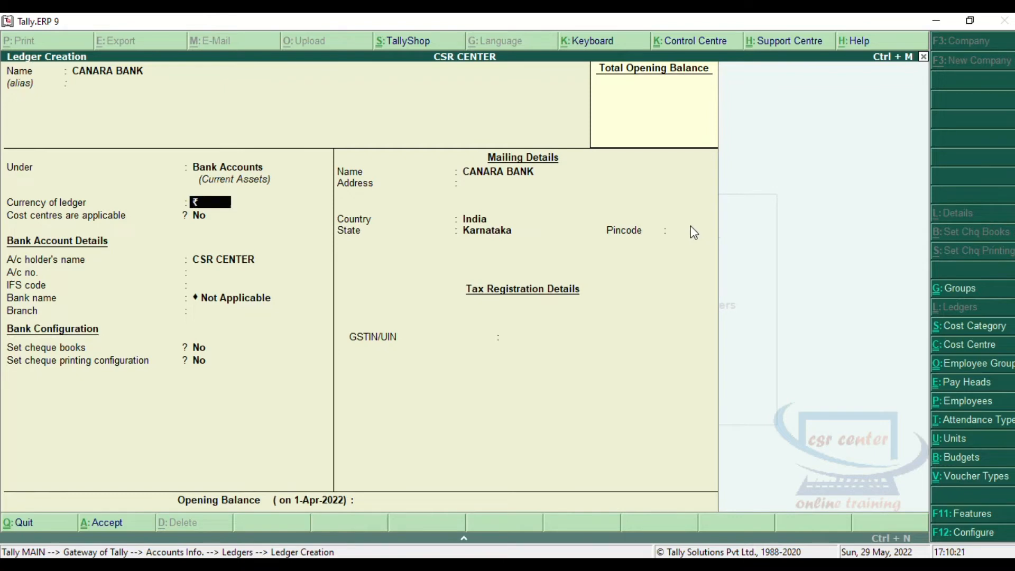
Keep the default currency, cost centre, bank account and cheque settings, leaving the account number, IFS code and branch blank
key("Return")
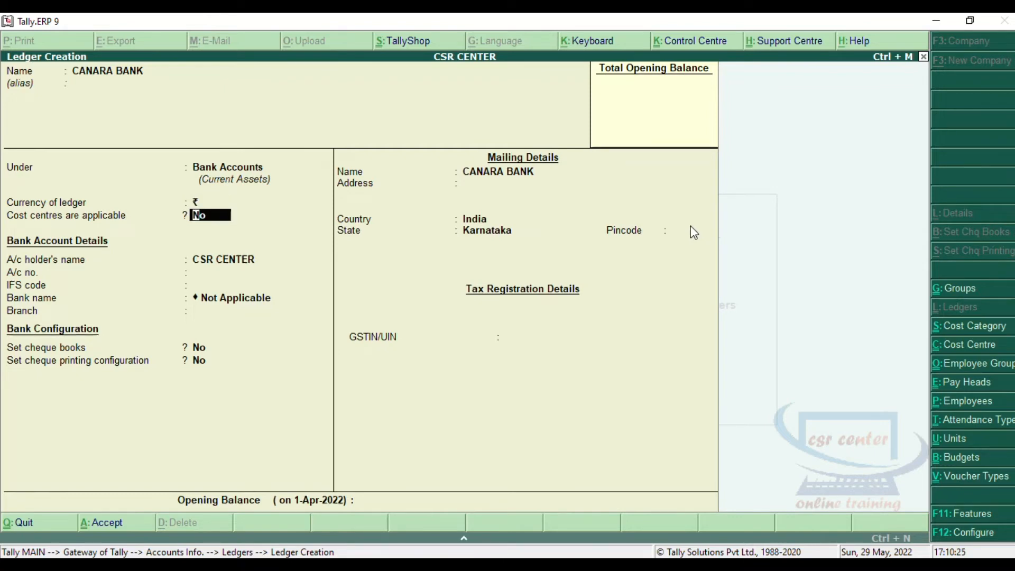
key("Return")
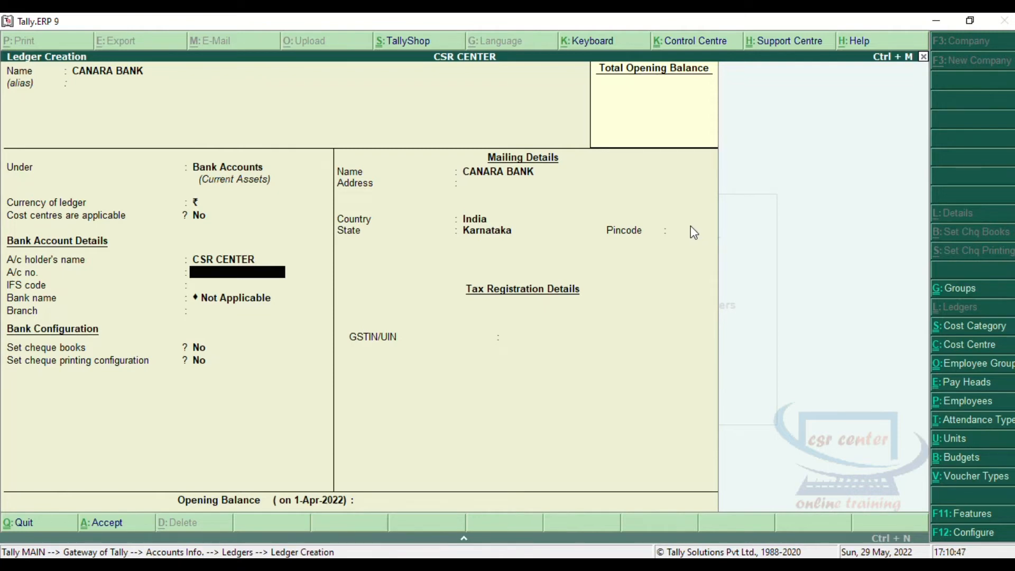
key("Return")
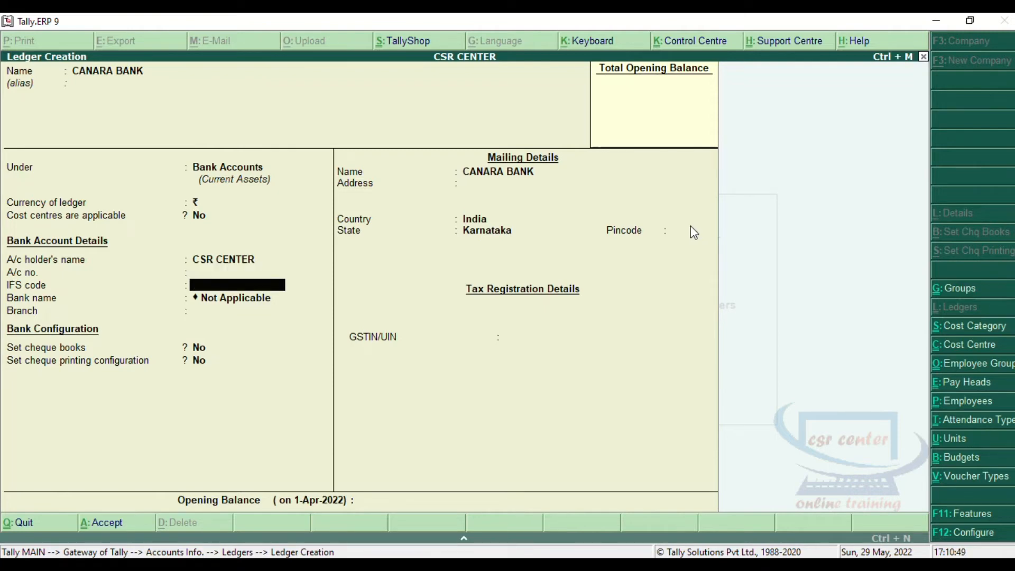
key("Return")
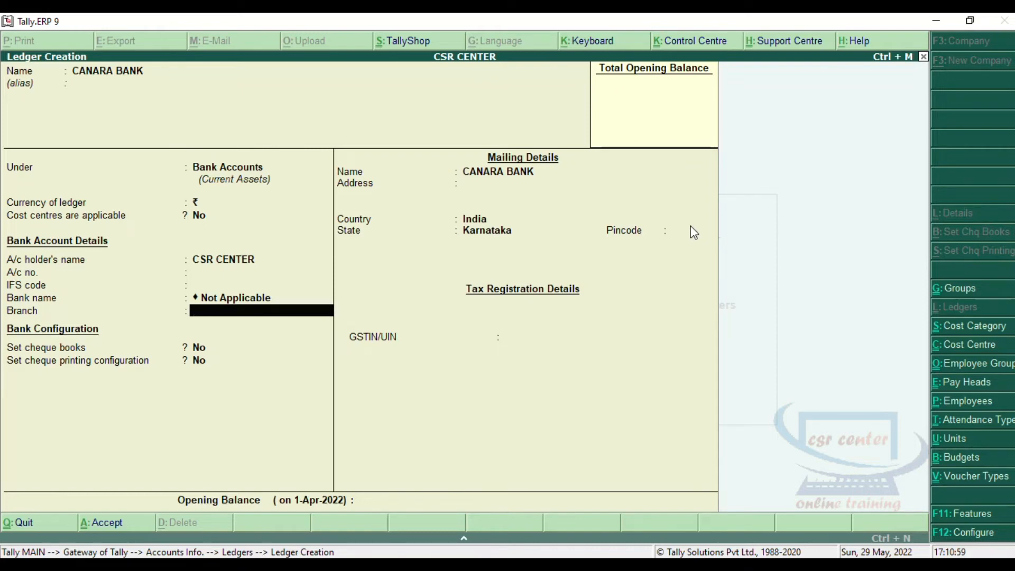
key("Return")
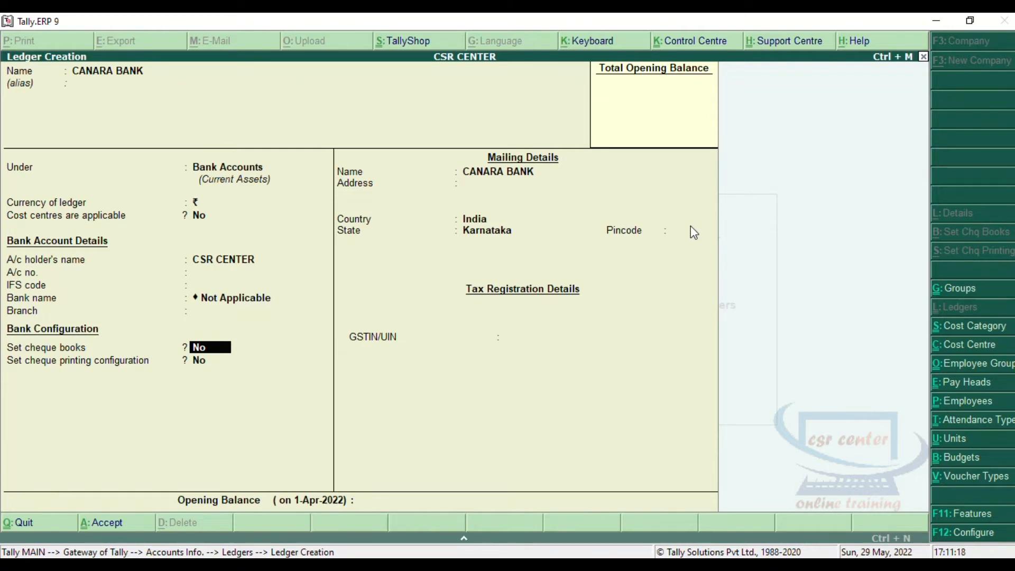
key("Return")
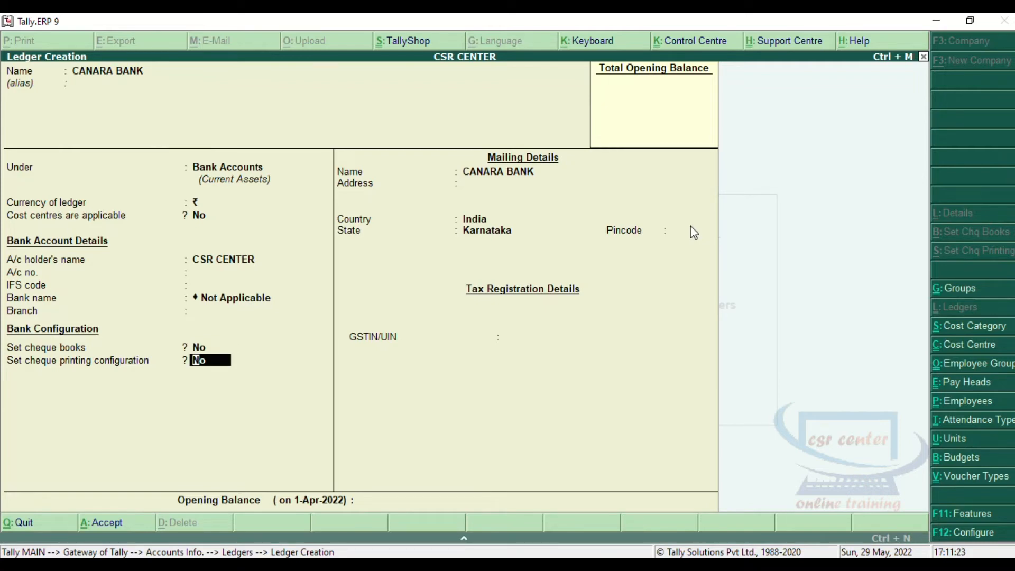
key("Return")
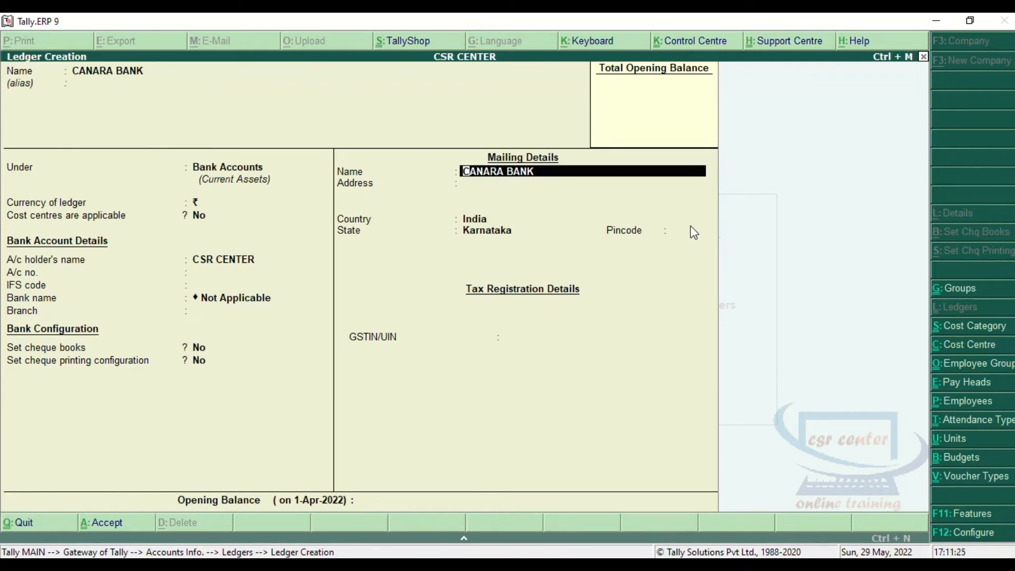
Accept the mailing details with country India and state Karnataka, leaving the address, pincode and GSTIN/UIN blank
key("Return")
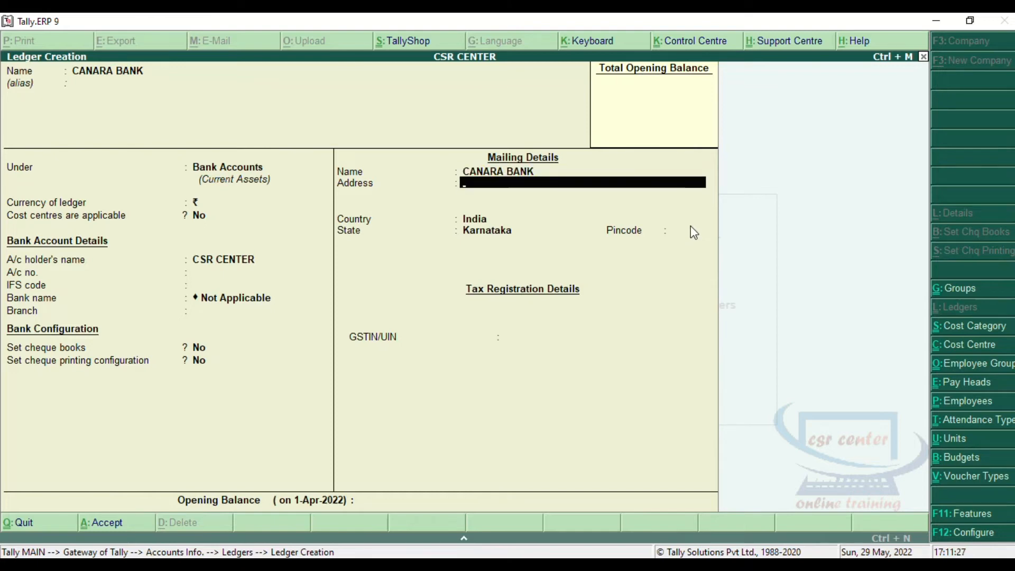
key("Return")
key("Return")
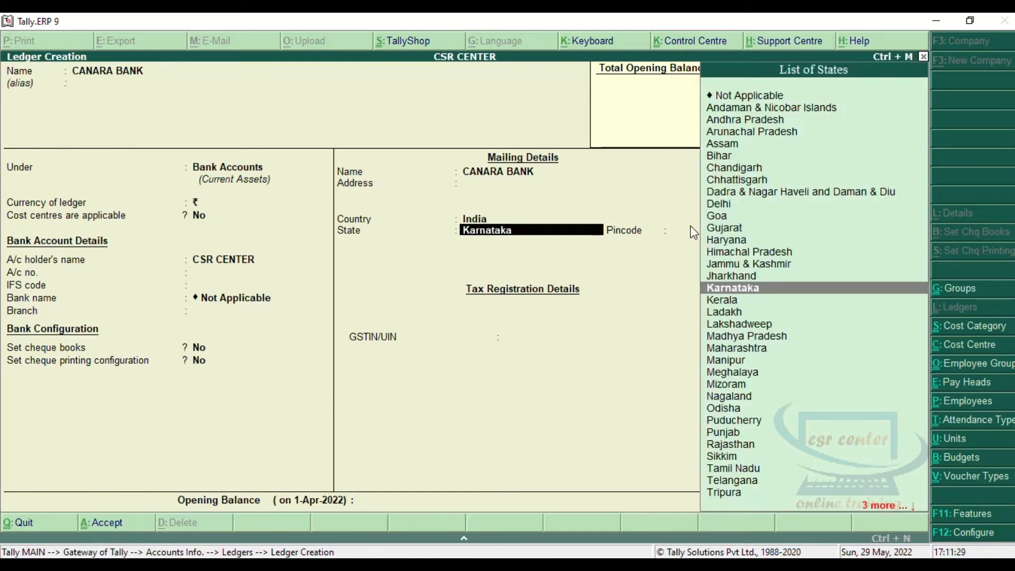
key("Return")
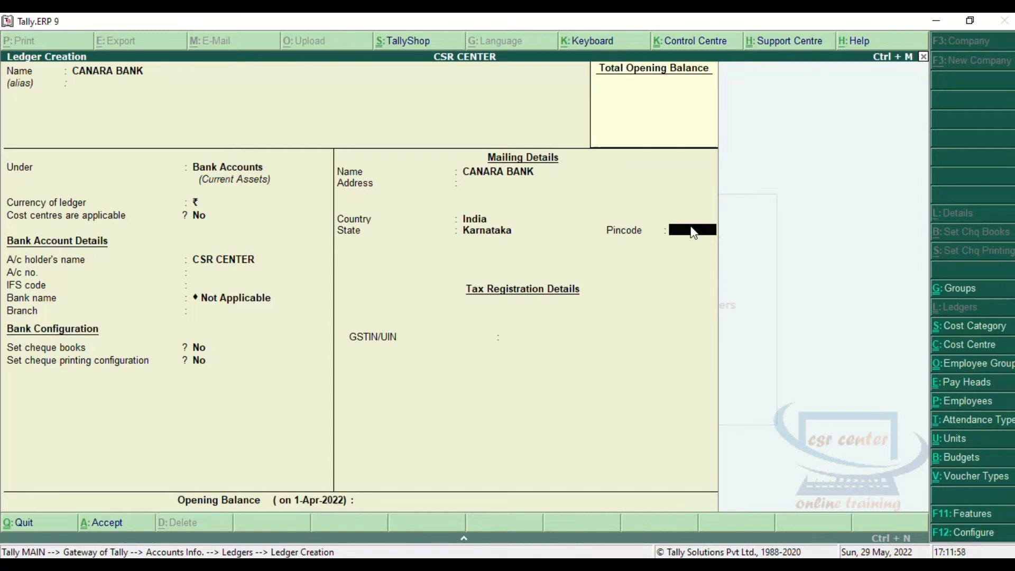
key("Return")
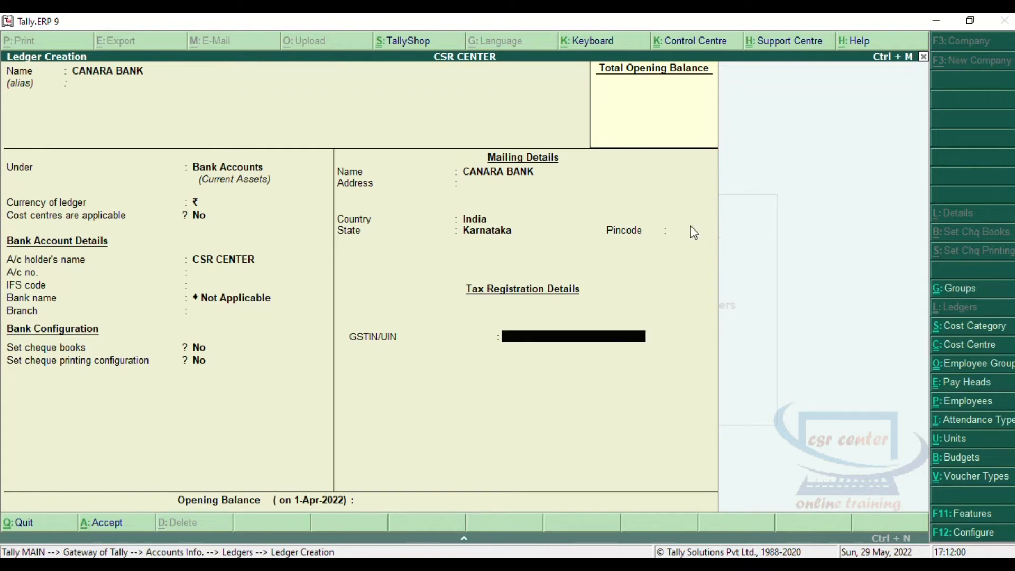
key("Return")
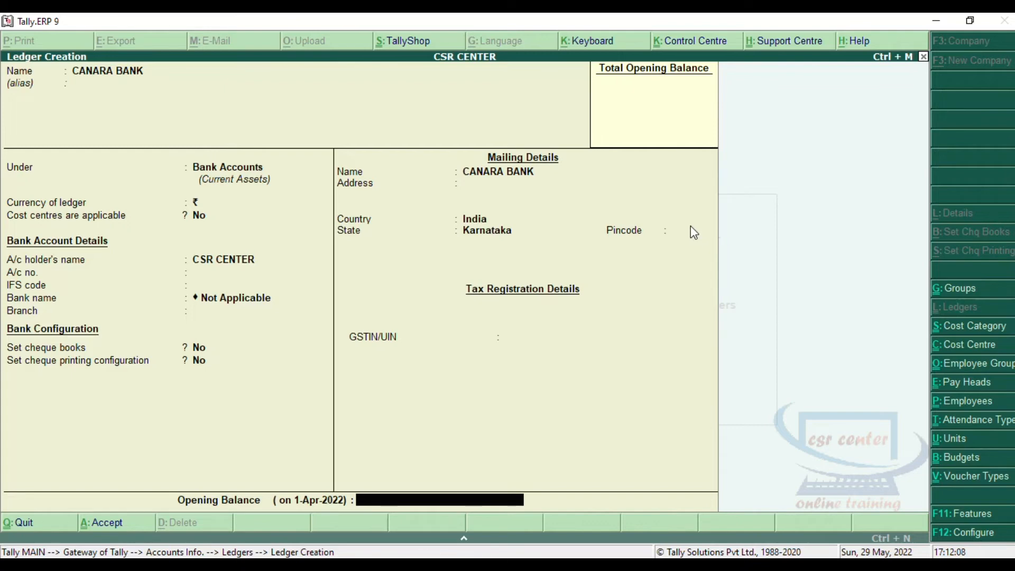
Set the CANARA BANK ledger's opening balance to 50000 as a debit and save the ledger
type("50000")
key("Return")
key("Return")
key("Return")
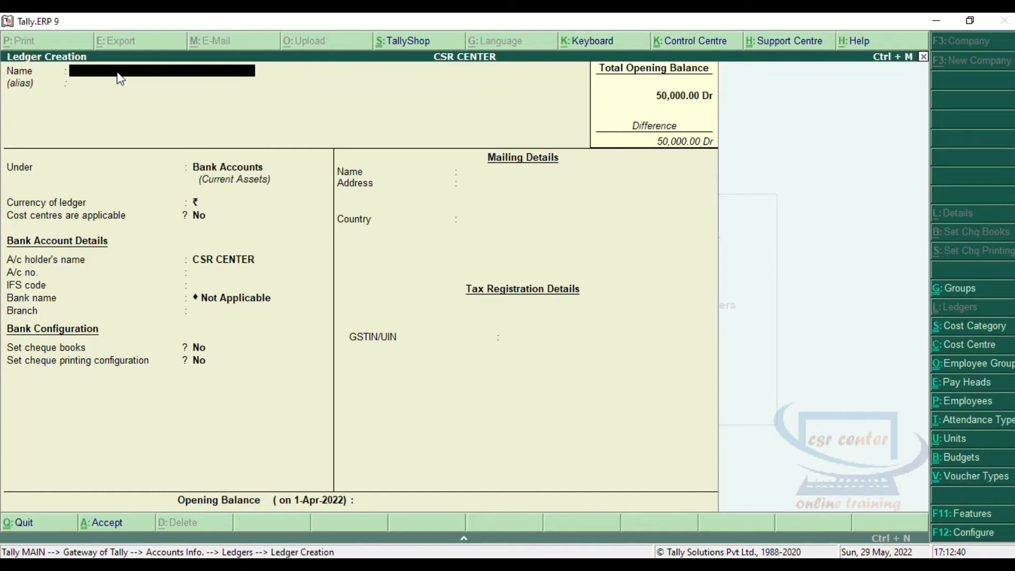
Name the new ledger CSR CENTER, without an alias, and place it under the Capital Account group
type("CSR CENTER")
key("Return")
key("Return")
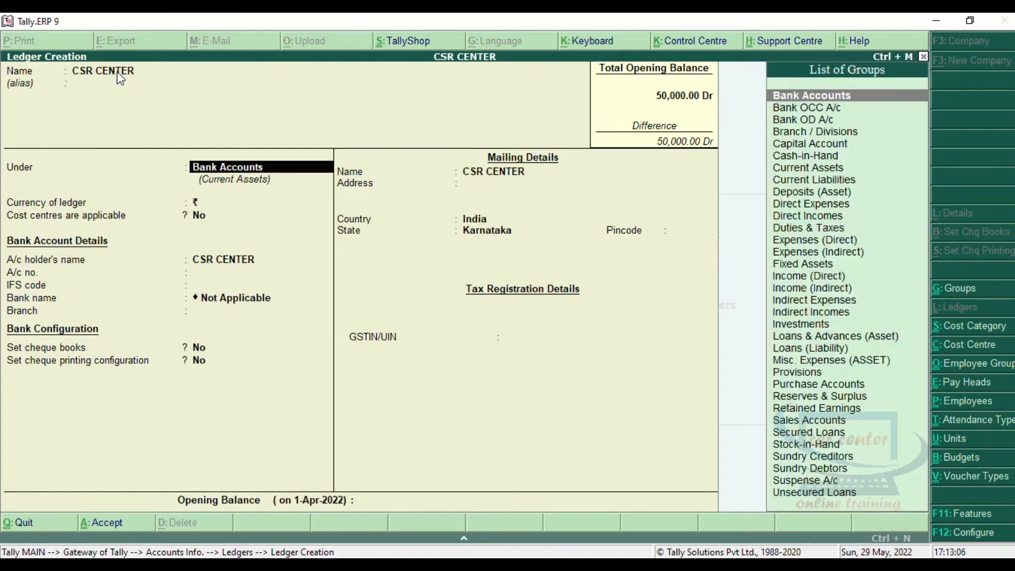
type("CA")
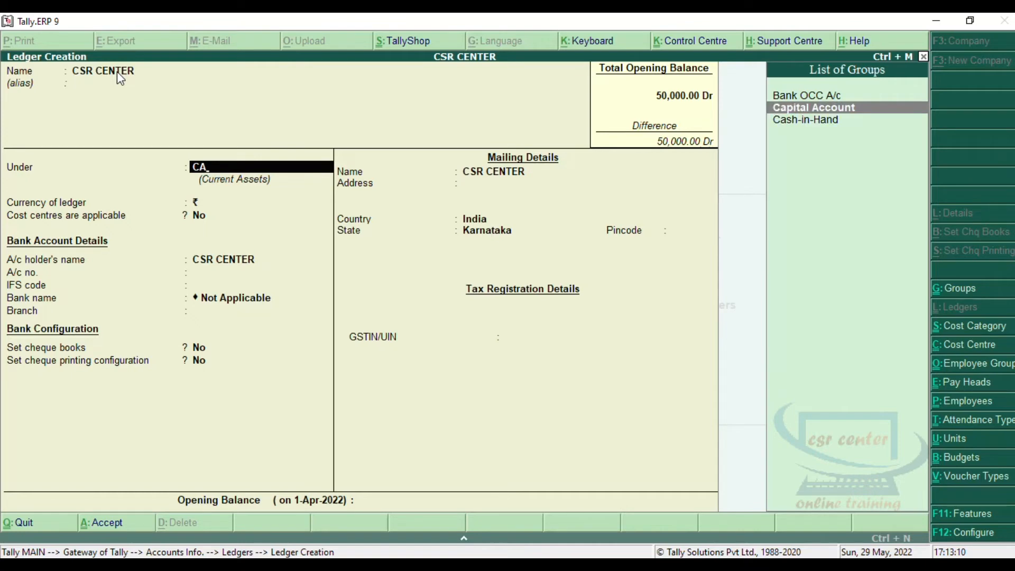
key("Return")
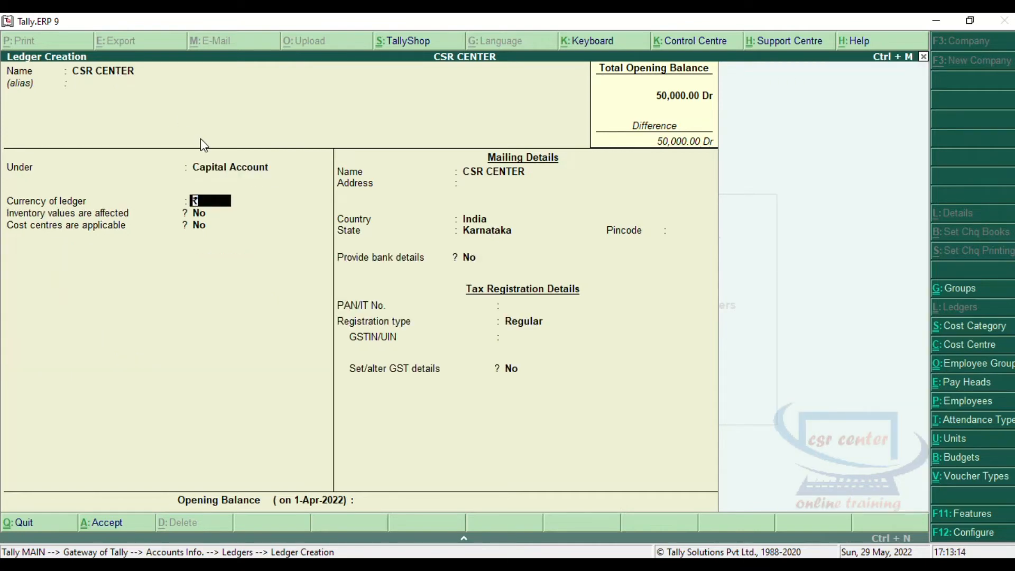
Keep the default currency, inventory and cost centre settings, and accept mailing details with India and Karnataka, leaving the address and pincode blank
key("Return")
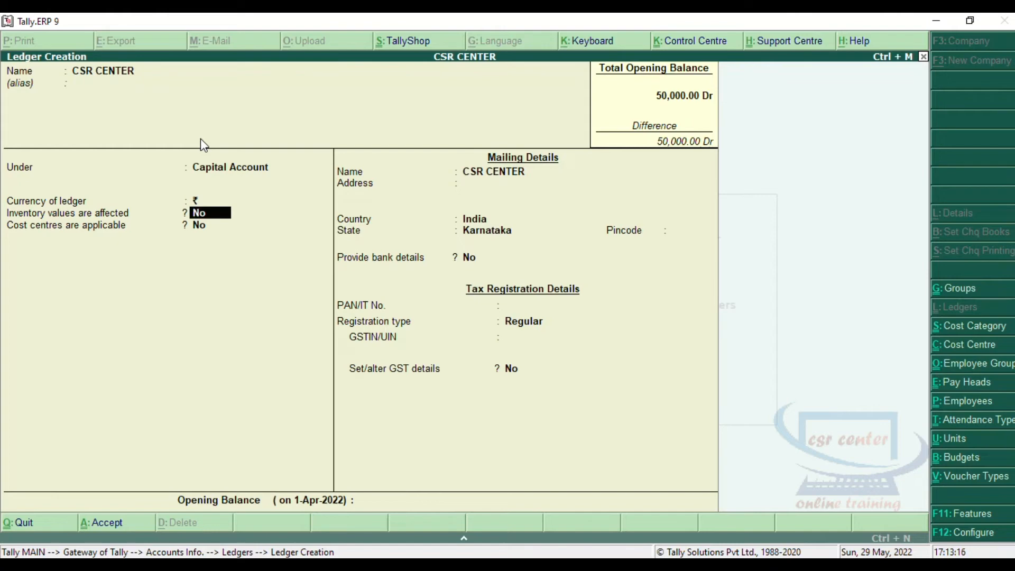
key("Return")
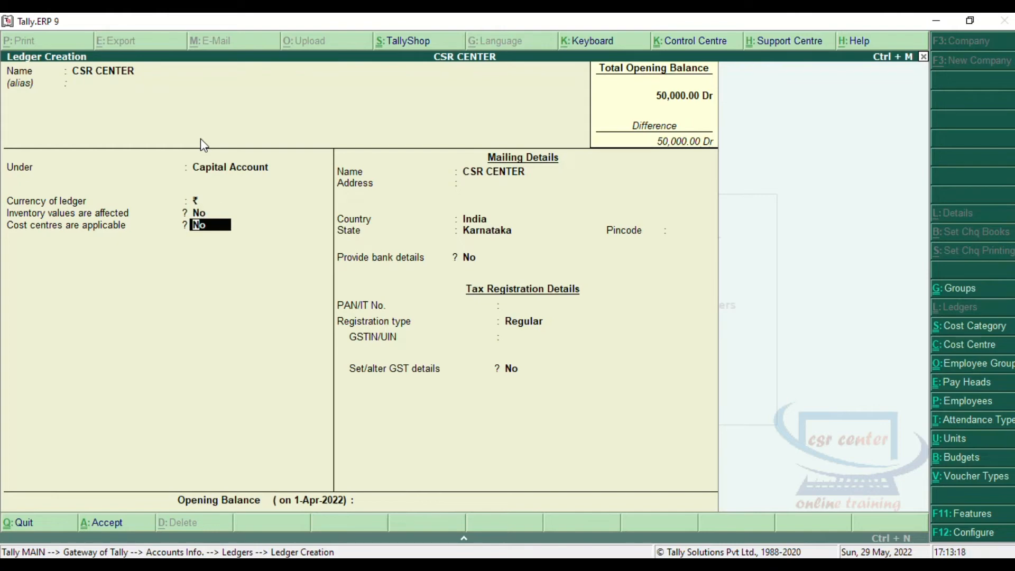
key("Return")
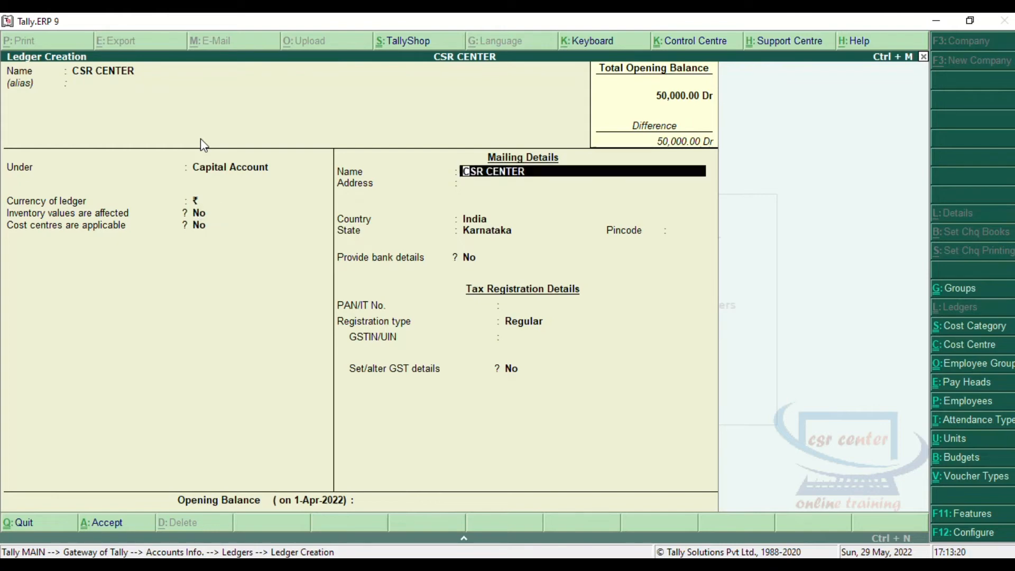
key("Return")
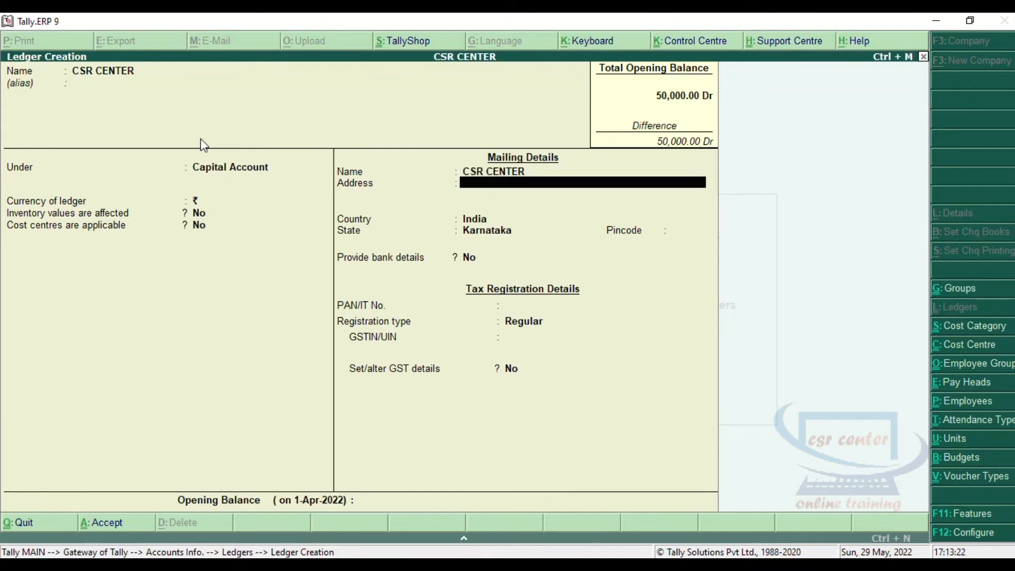
key("Return")
key("Return")
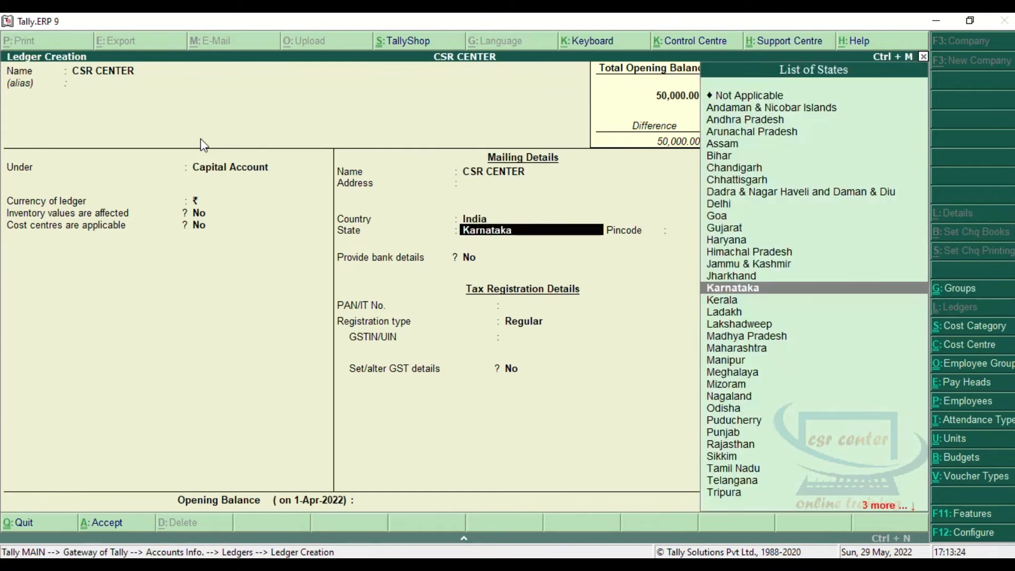
key("Return")
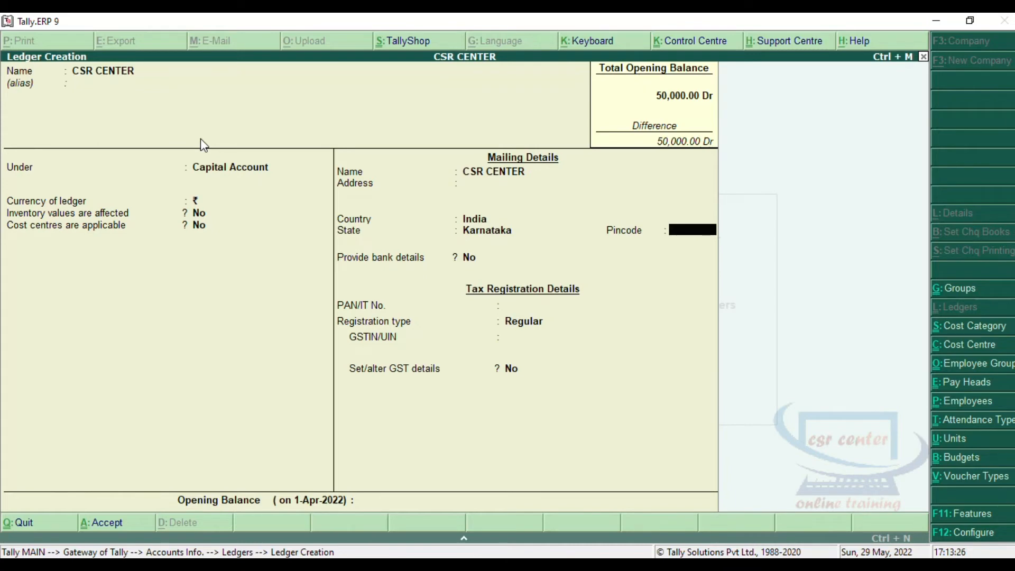
key("Return")
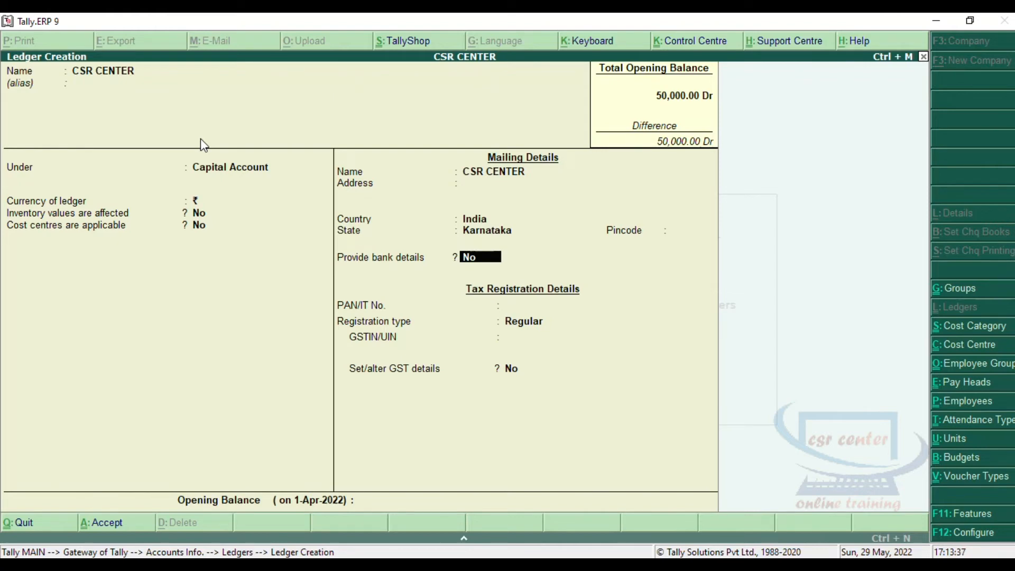
key("y")
key("Return")
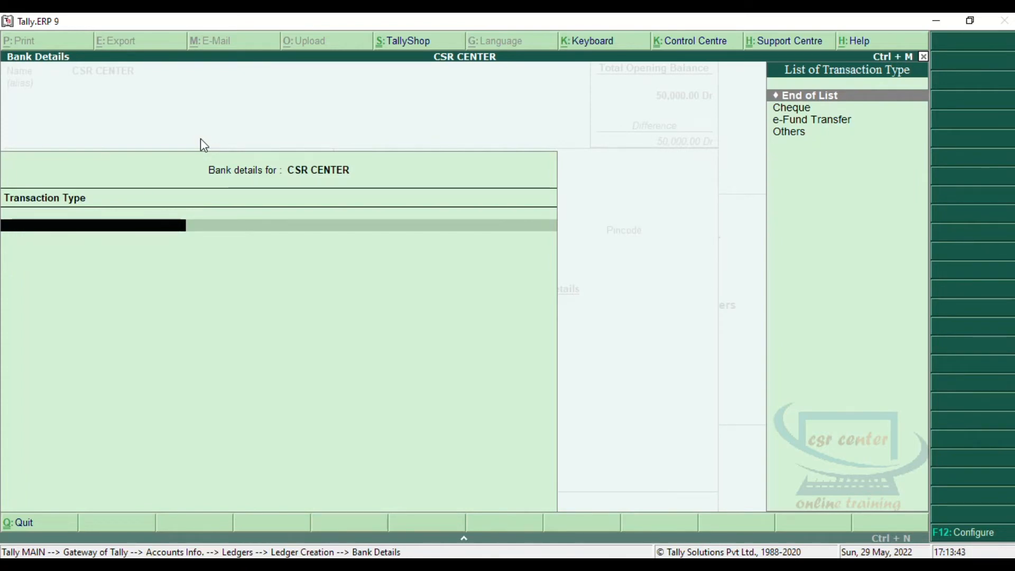
key("Return")
key("n")
Keep bank details off and registration type Regular, leave PAN, GSTIN/UIN and opening balance blank, and save the CSR CENTER ledger
key("Return")
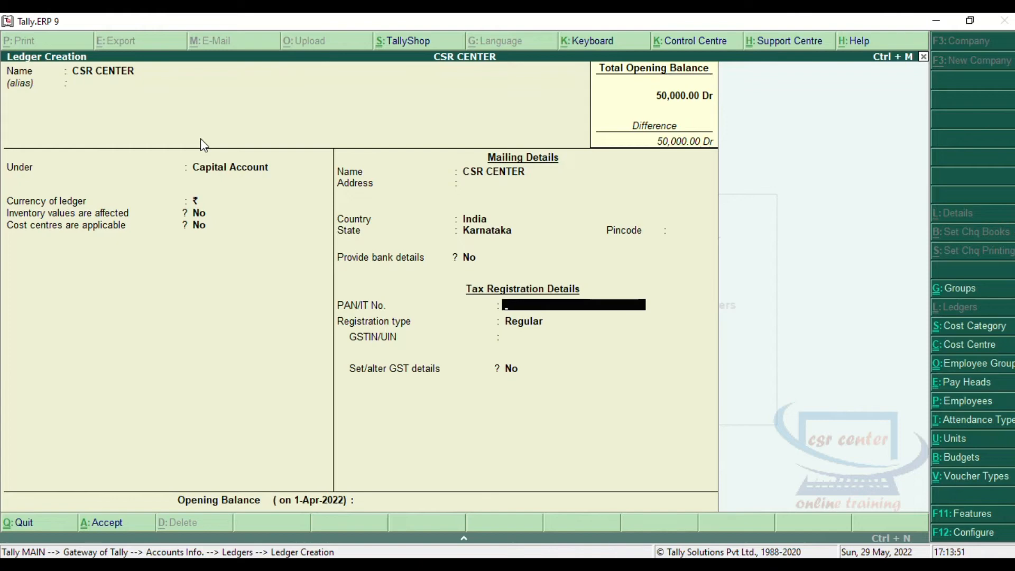
key("Return")
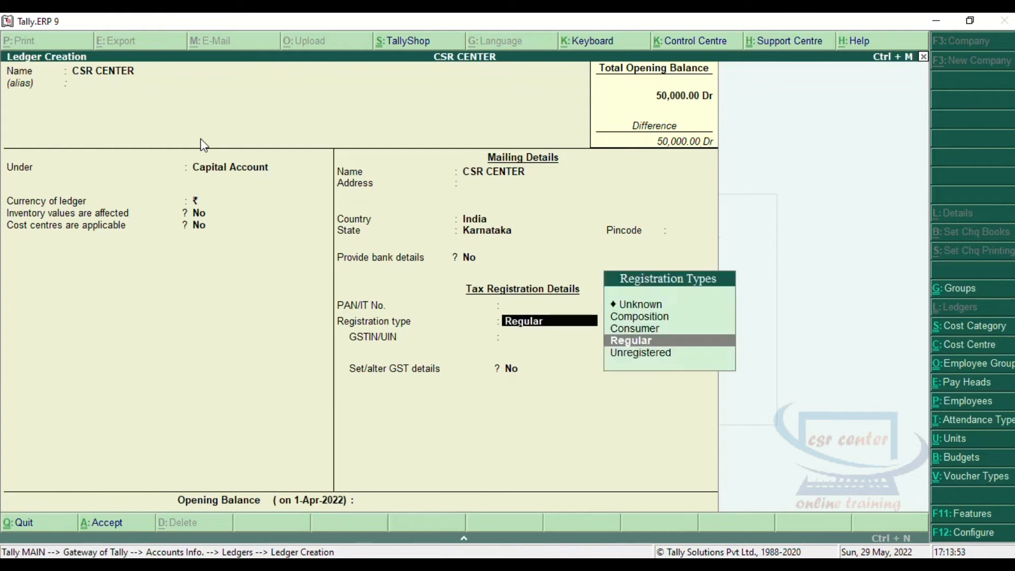
key("Return")
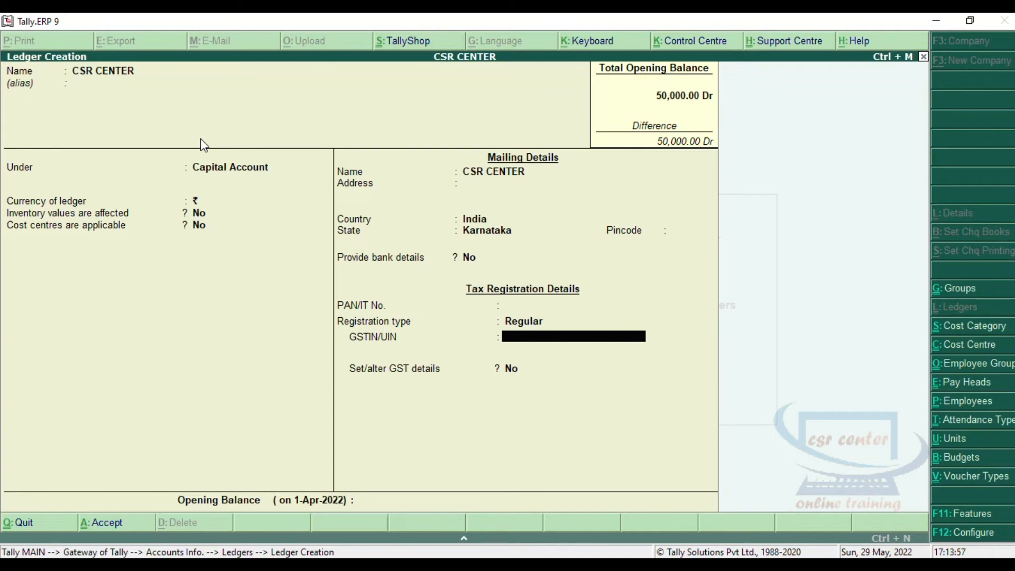
key("Return")
key("Return")
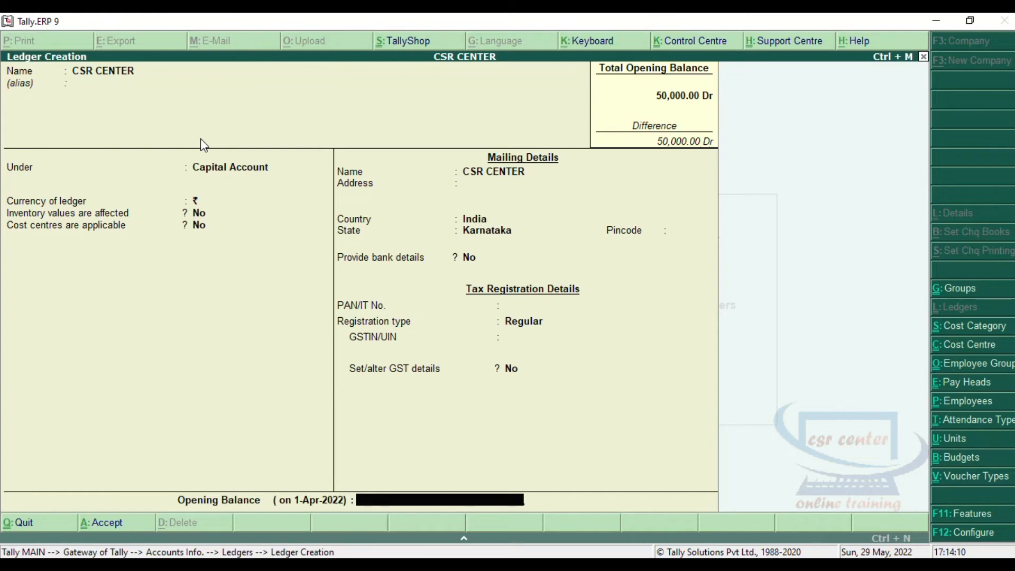
key("Return")
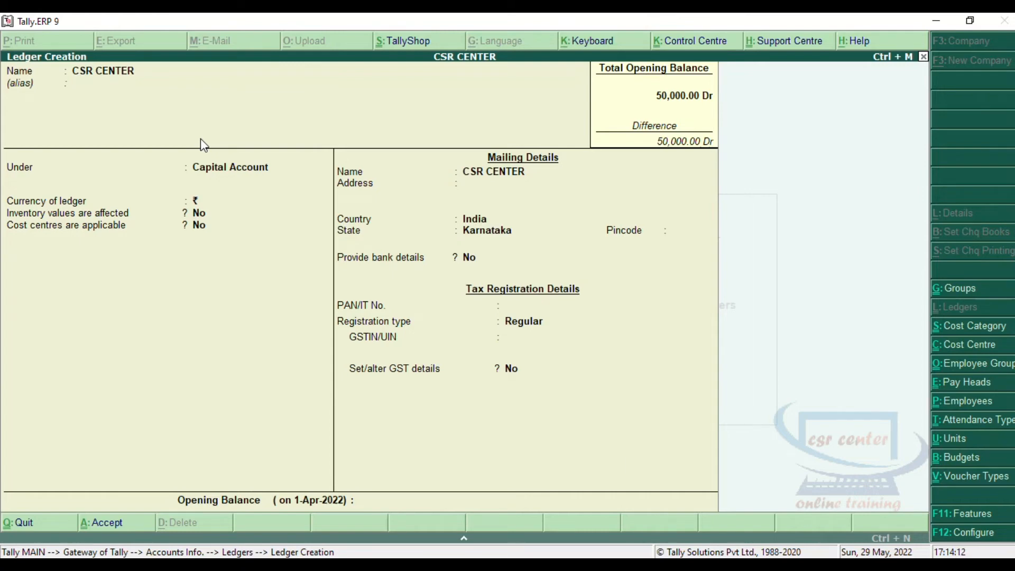
key("Return")
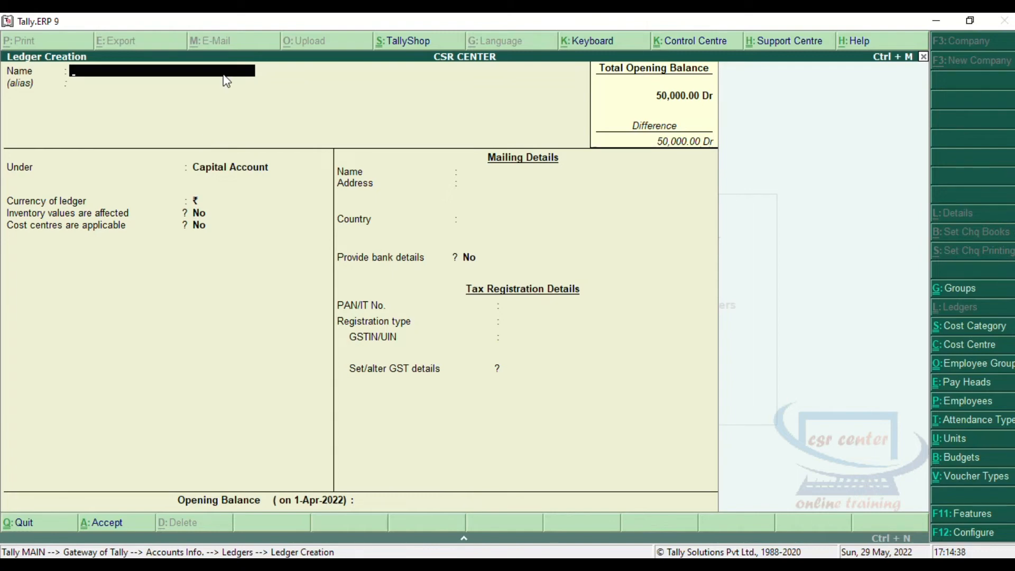
Name the new ledger Accounts Receivable, without an alias, and place it under the Current Assets group
type("Accounts Receivable")
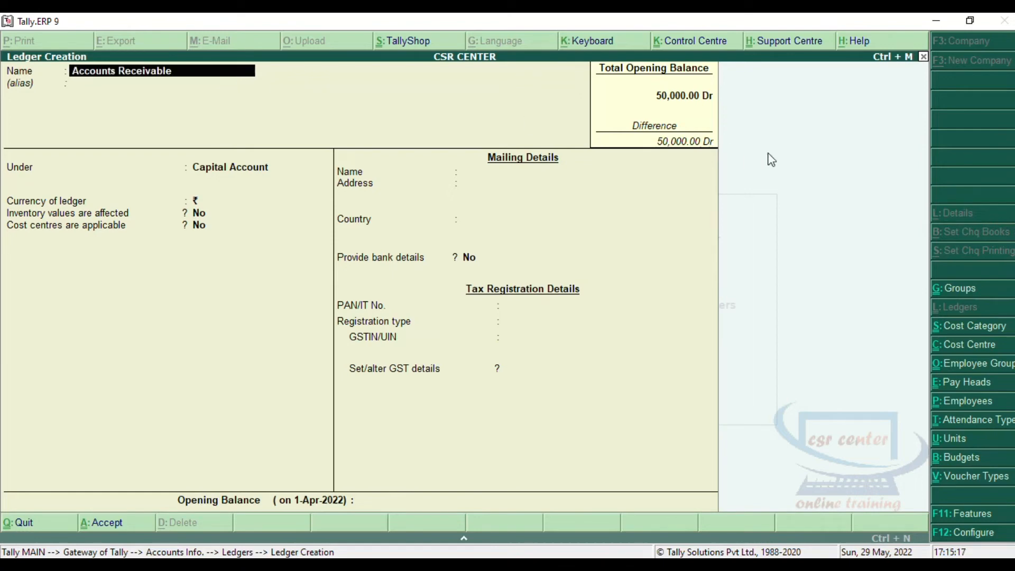
key("Return")
key("Return")
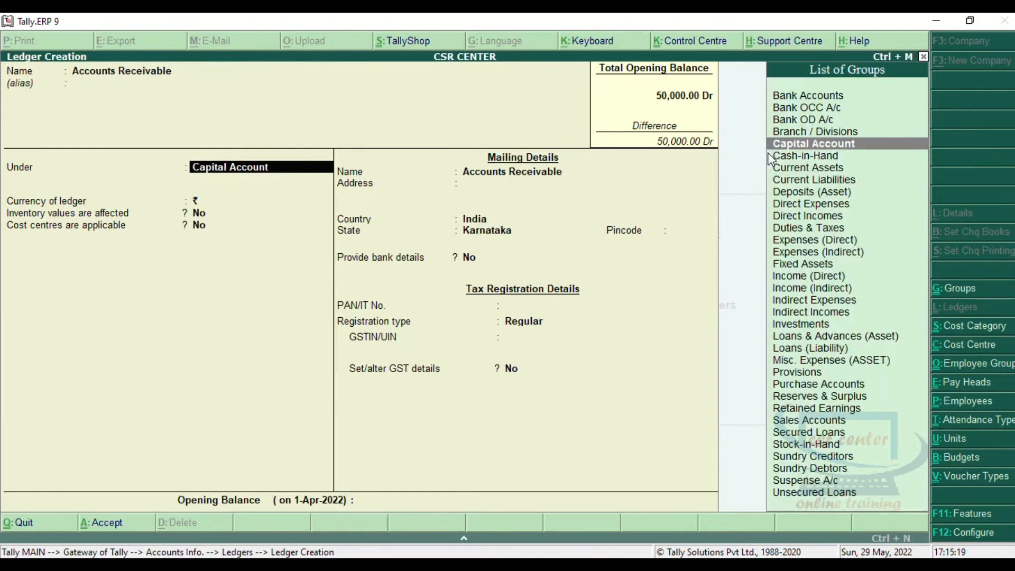
type("C")
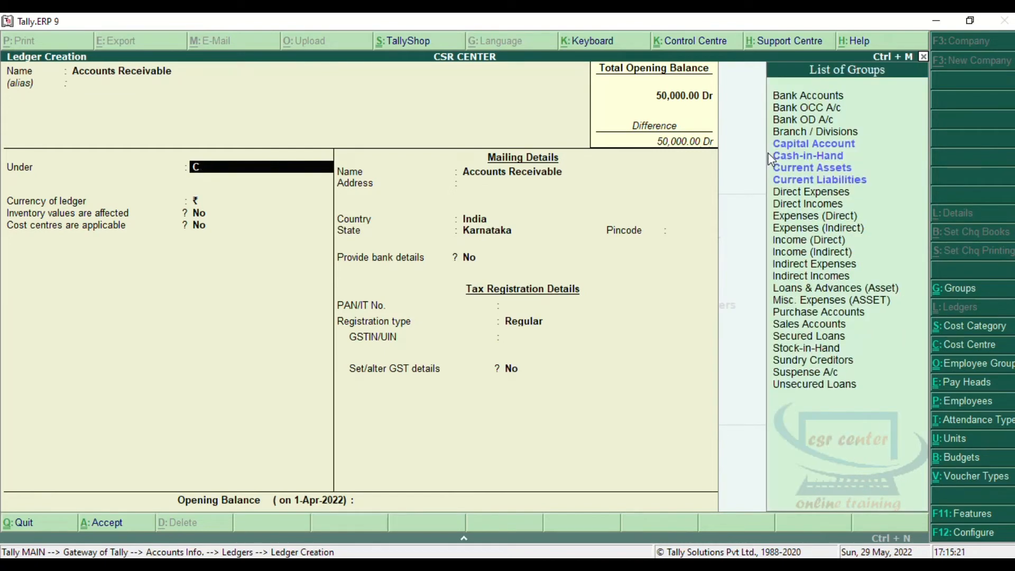
key("Down")
key("Down")
key("Return")
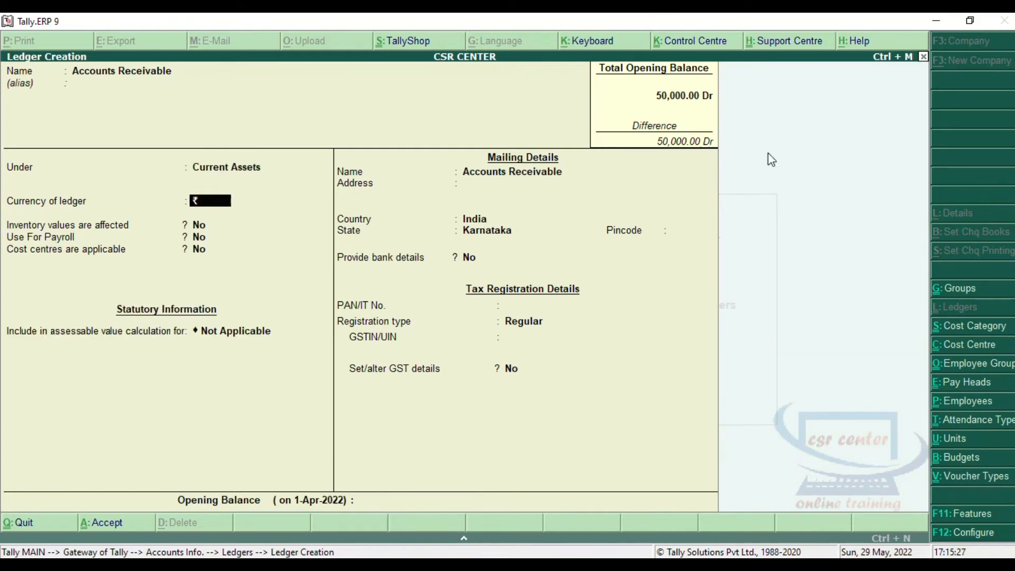
Keep the default currency, inventory, payroll and cost centre settings, with assessable value calculation set to Not Applicable
key("Return")
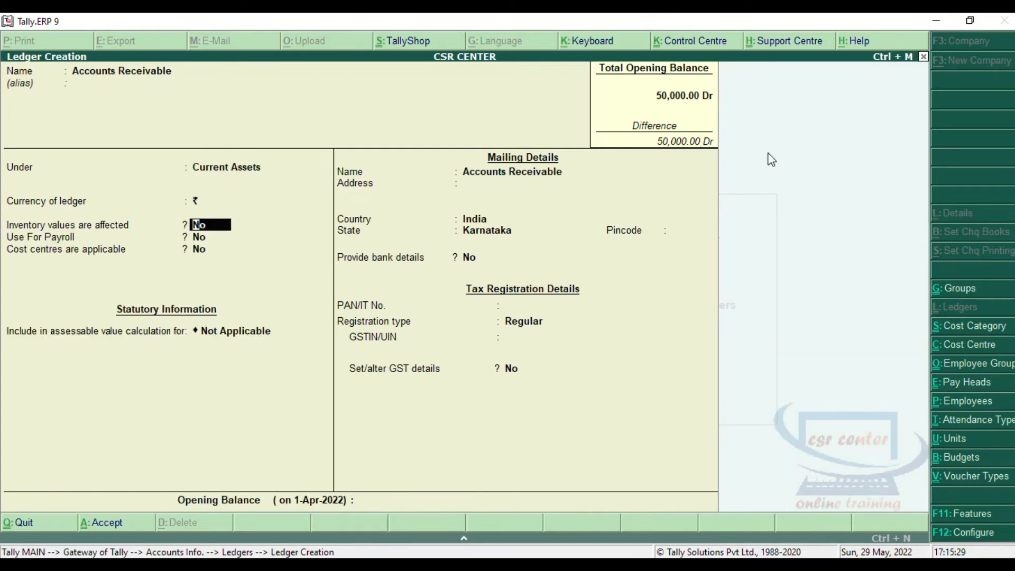
key("Return")
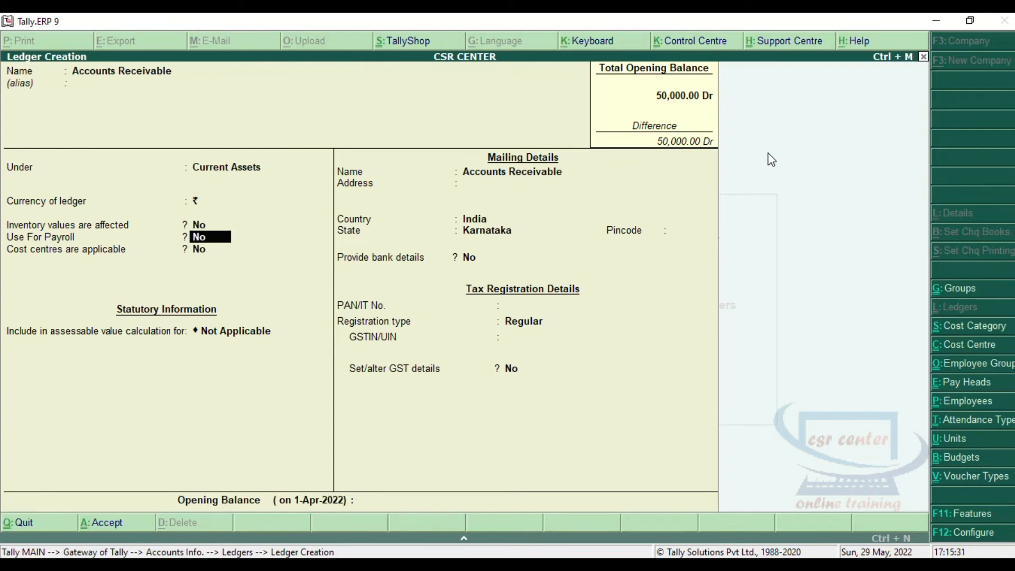
key("Return")
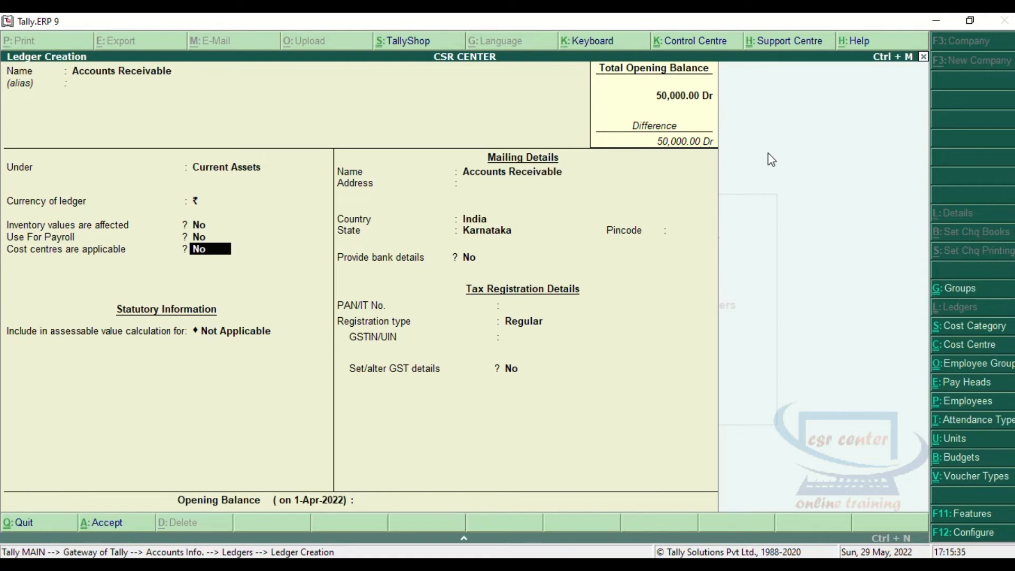
key("Return")
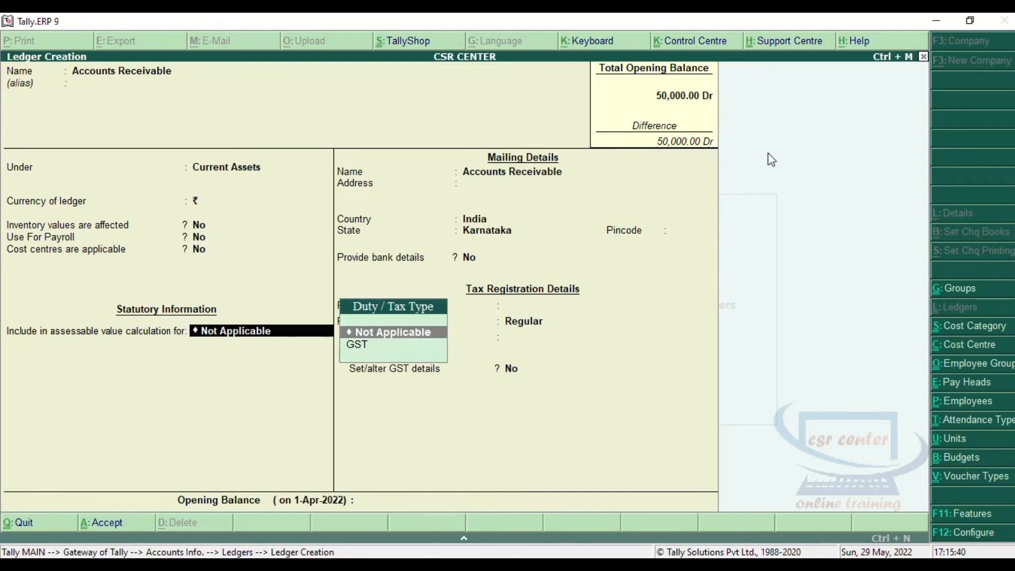
key("Return")
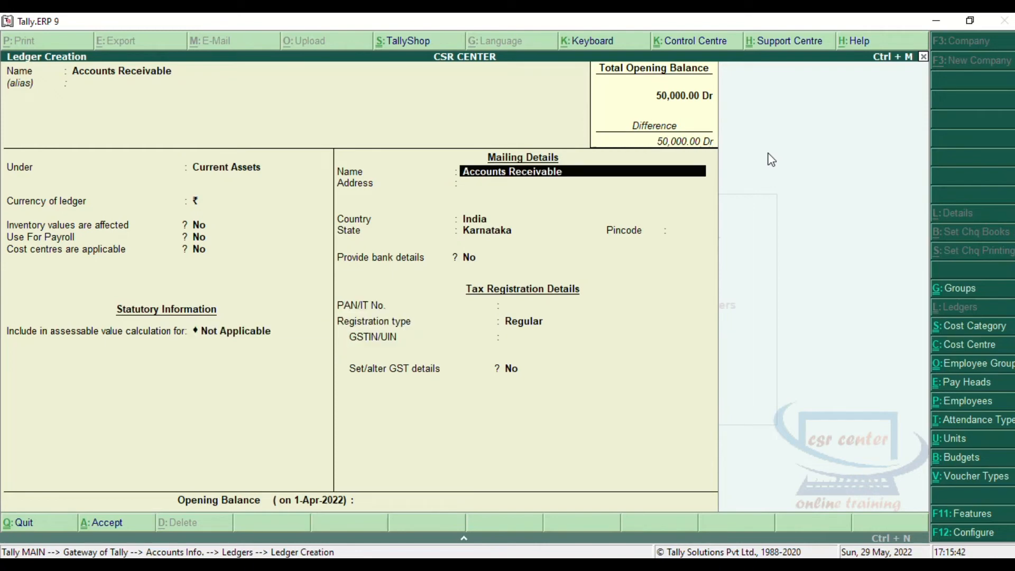
Accept the Accounts Receivable mailing details with country India and state Karnataka, leaving the address and pincode blank
key("Return")
key("Return")
key("Return")
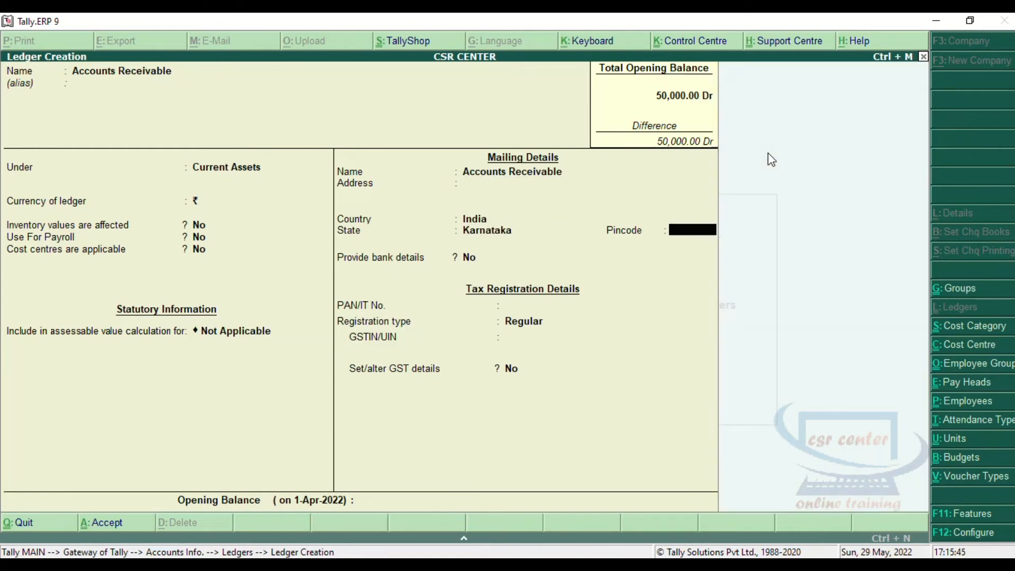
key("Return")
Keep bank details off and the Regular registration type, leave the tax numbers and opening balance blank, and save the Accounts Receivable ledger
key("Return")
key("Return")
key("Return")
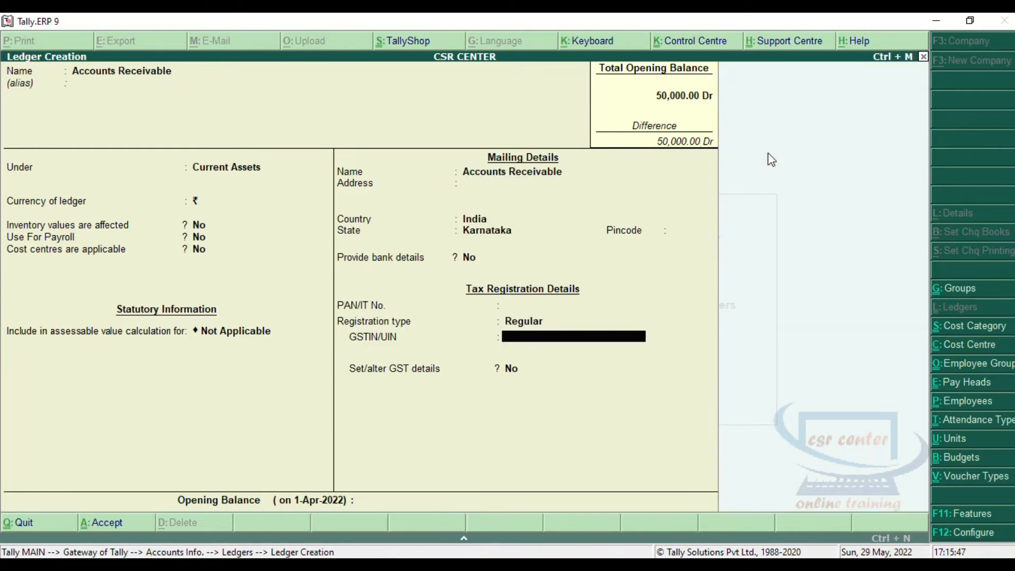
key("Return")
key("Return")
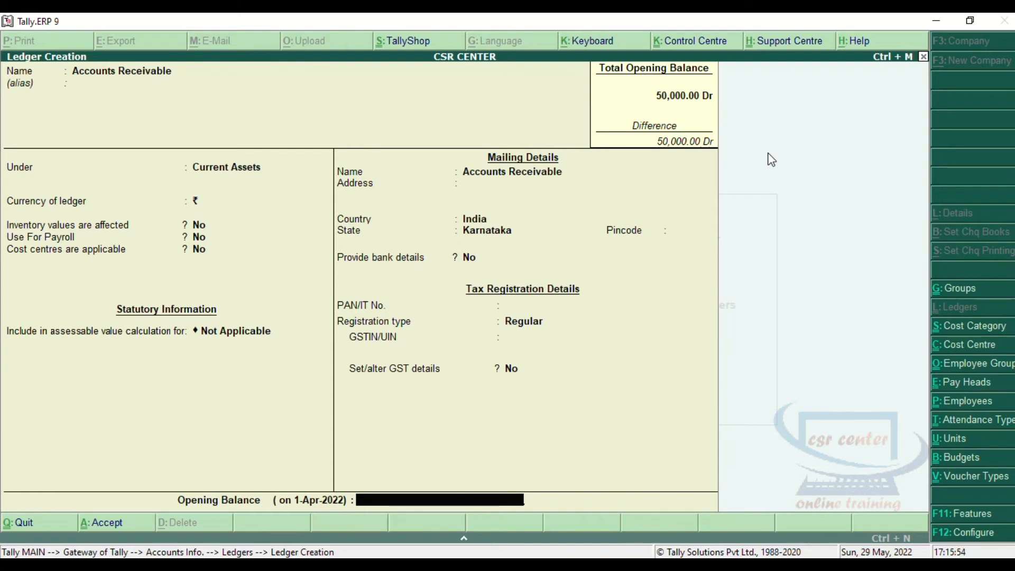
key("Return")
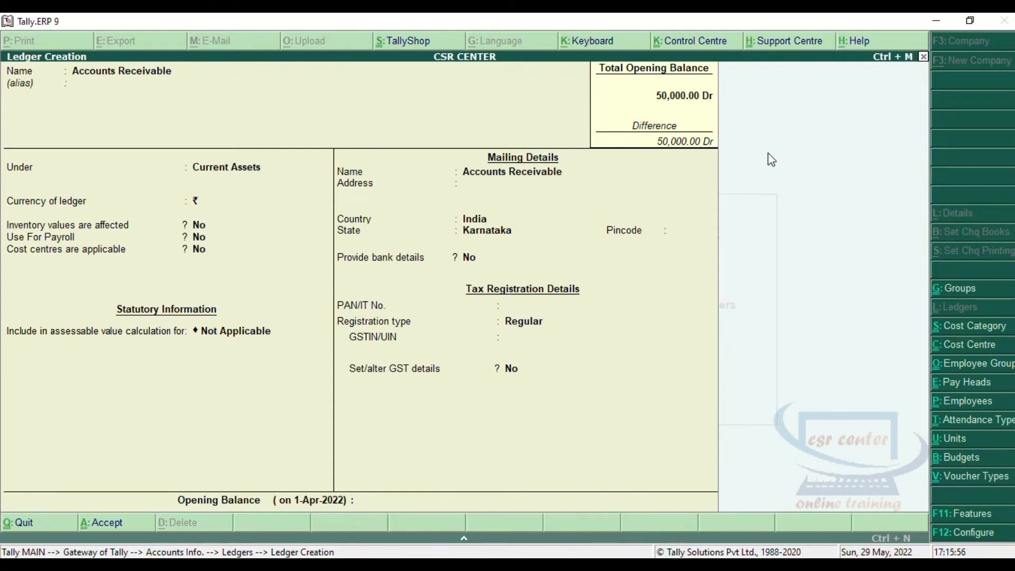
key("Return")
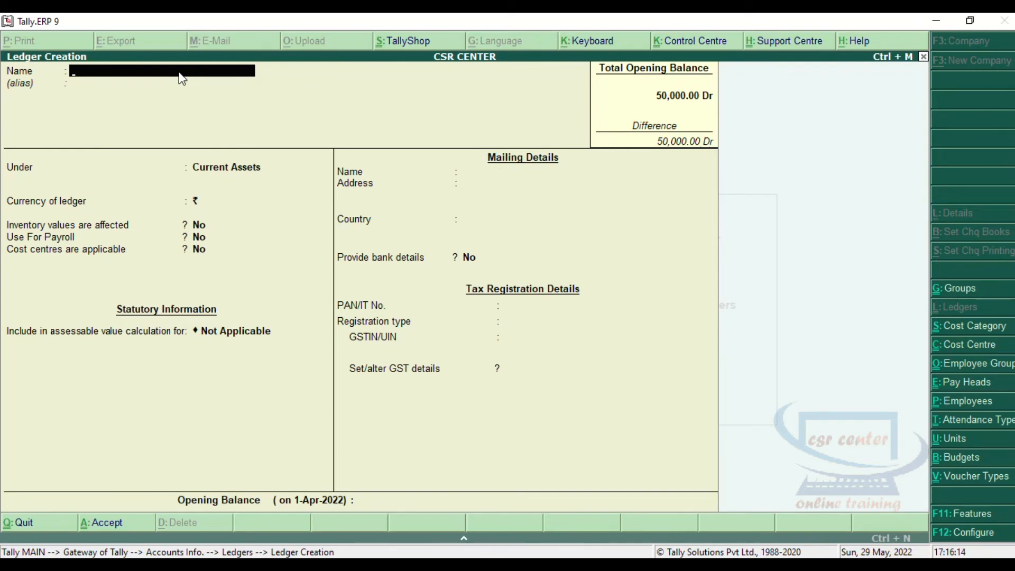
Name the new ledger Electricity Dep, place it under the Deposits (Asset) group and keep the default currency
type("Electricity Dep")
key("Return")
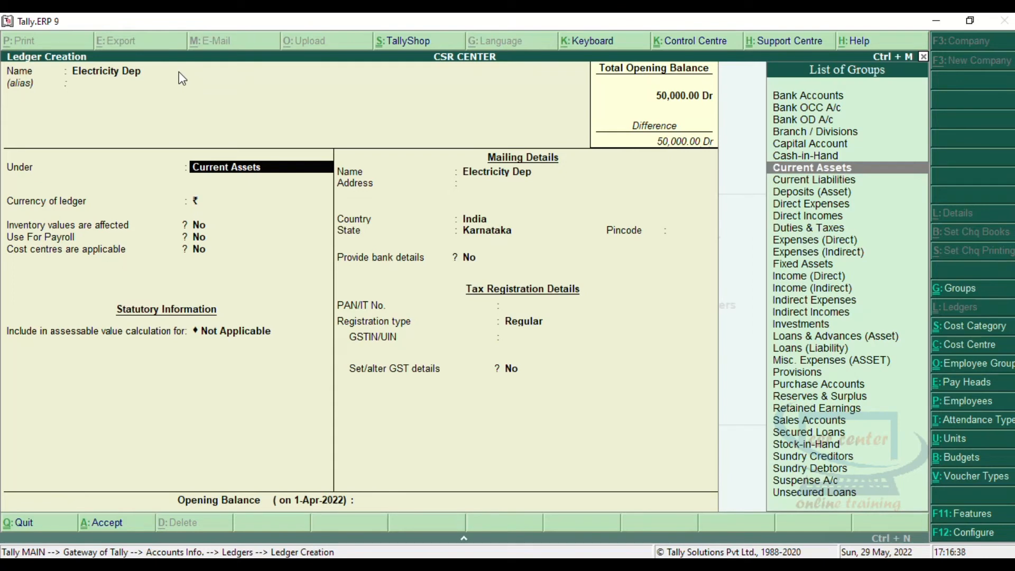
type("De")
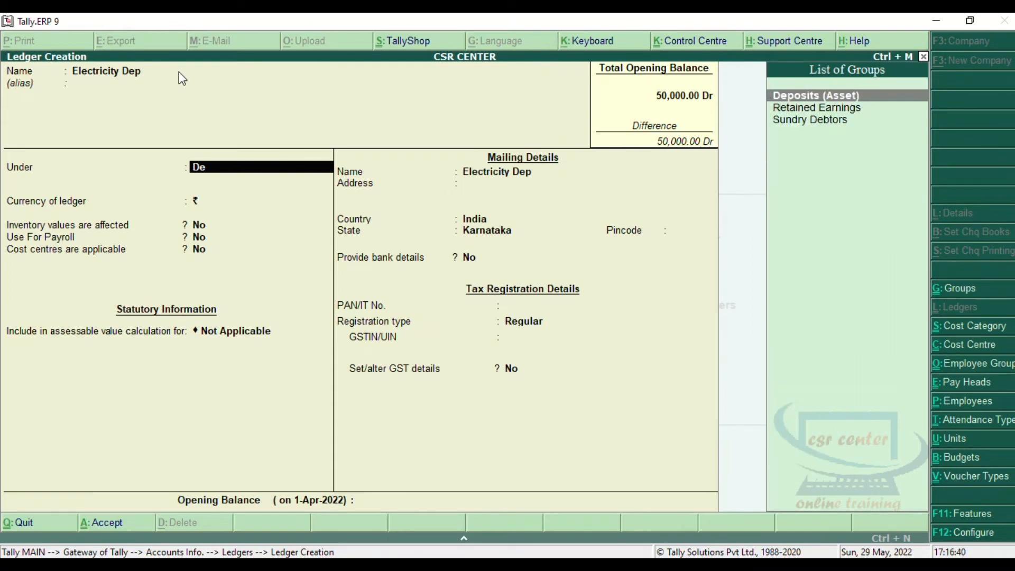
key("Return")
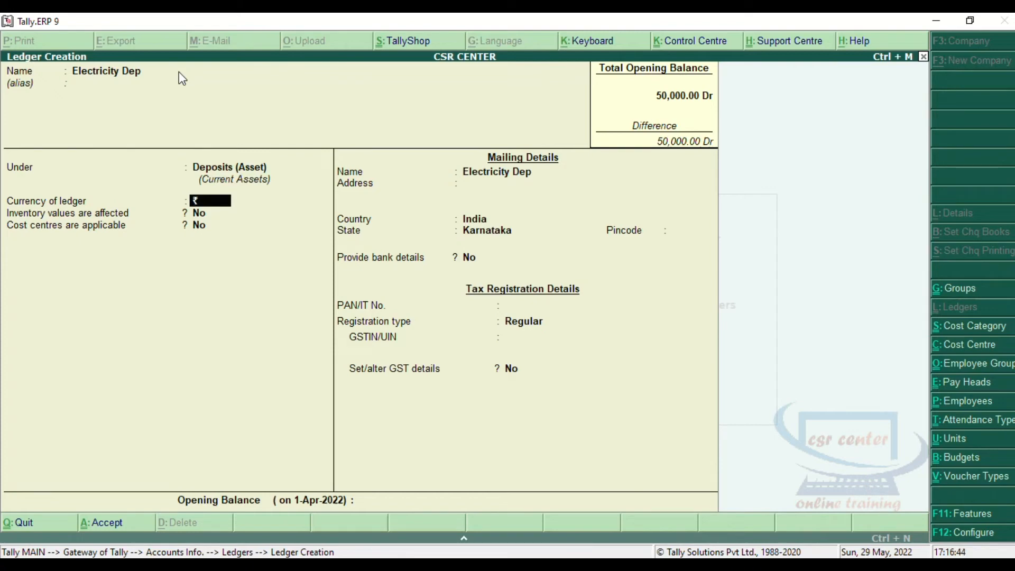
key("Return")
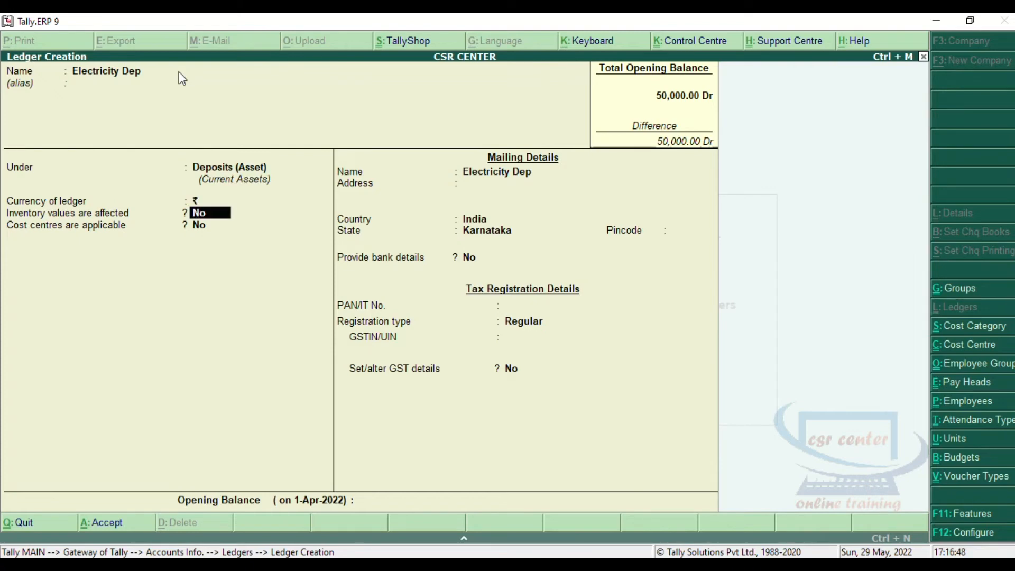
Keep inventory, cost centres and bank details off for Electricity Dep, with country India, state Karnataka and no address, pincode or PAN
key("Return")
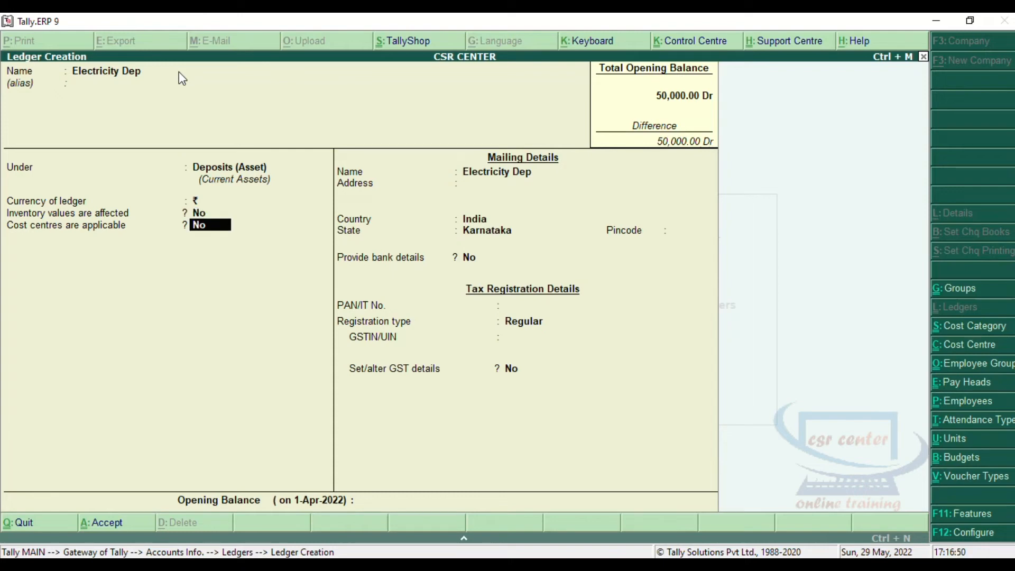
key("Return")
key("Return")
key("Return")
key("Return")
key("Return")
key("Return")
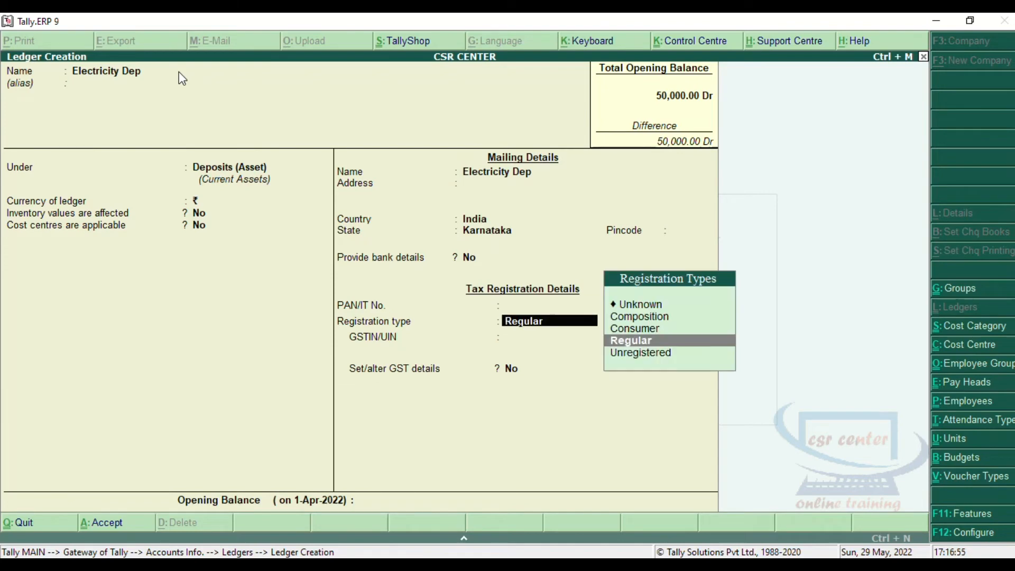
Keep the Regular registration type without GST details, enter an opening balance of 25,000 Dr, and save the Electricity Dep ledger
key("Return")
key("Return")
key("Return")
key("Return")
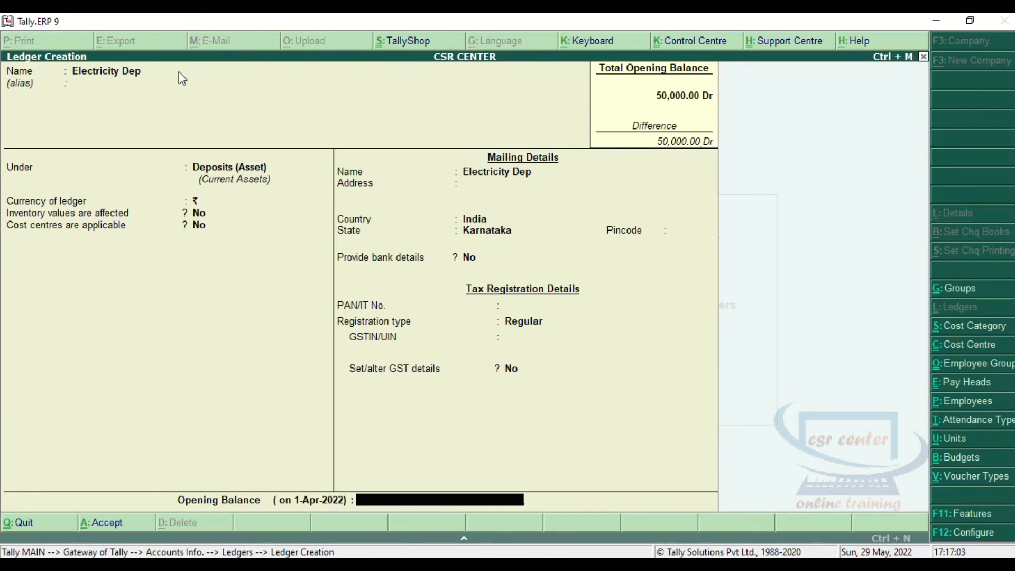
type("25000")
key("Return")
key("Return")
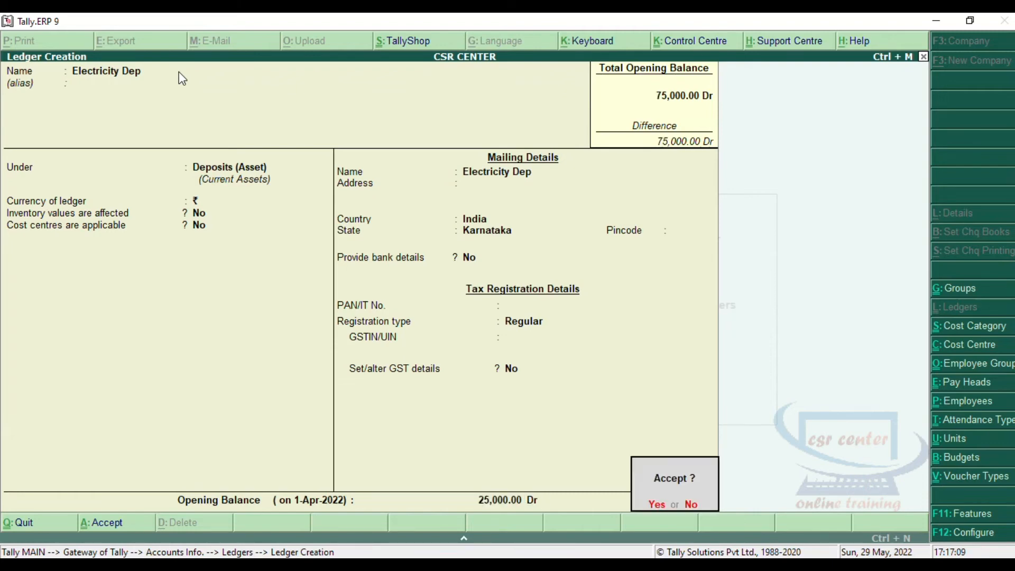
key("Return")
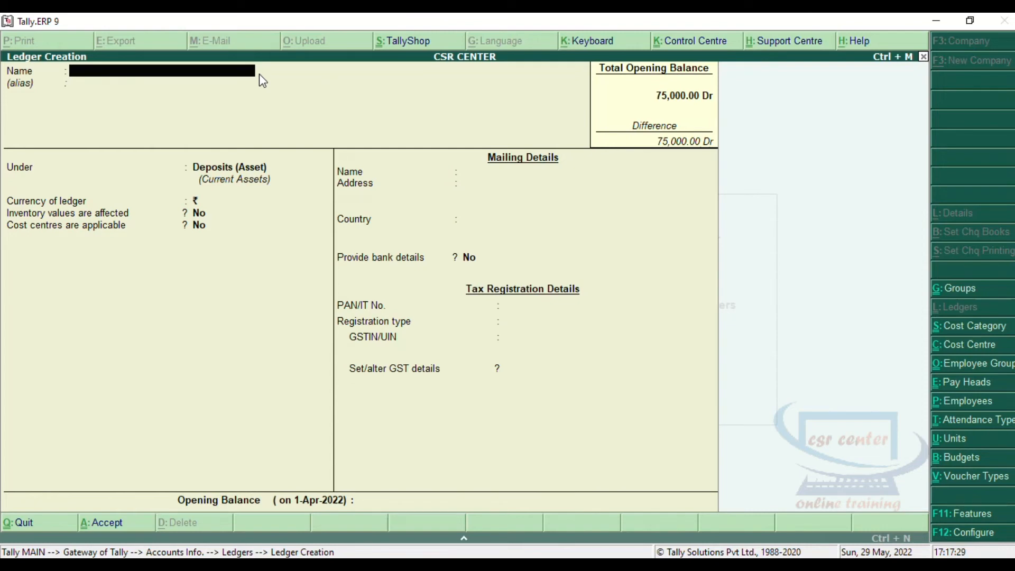
Leave single ledger creation and look through the list of existing ledgers available for display
key("Escape")
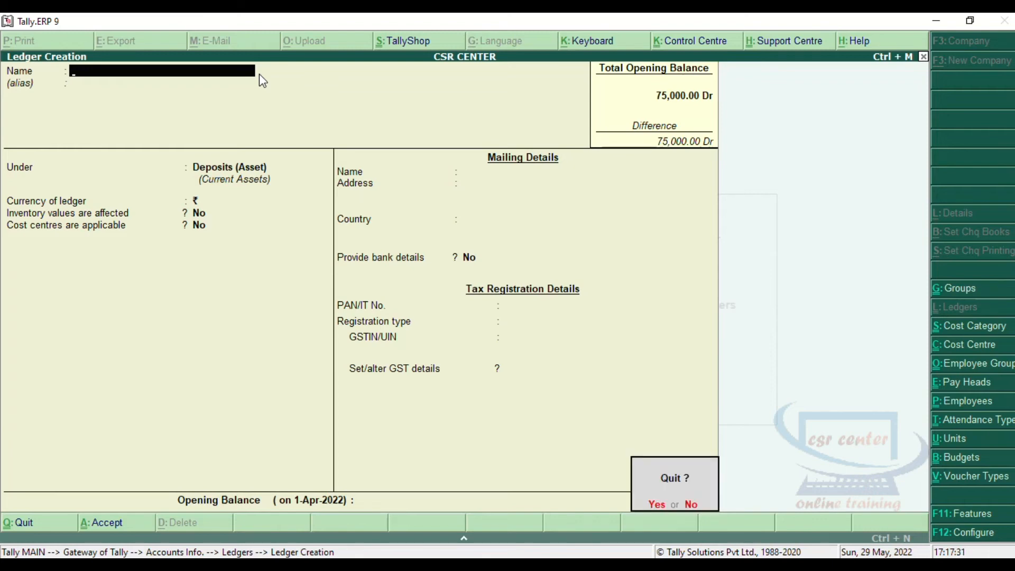
key("y")
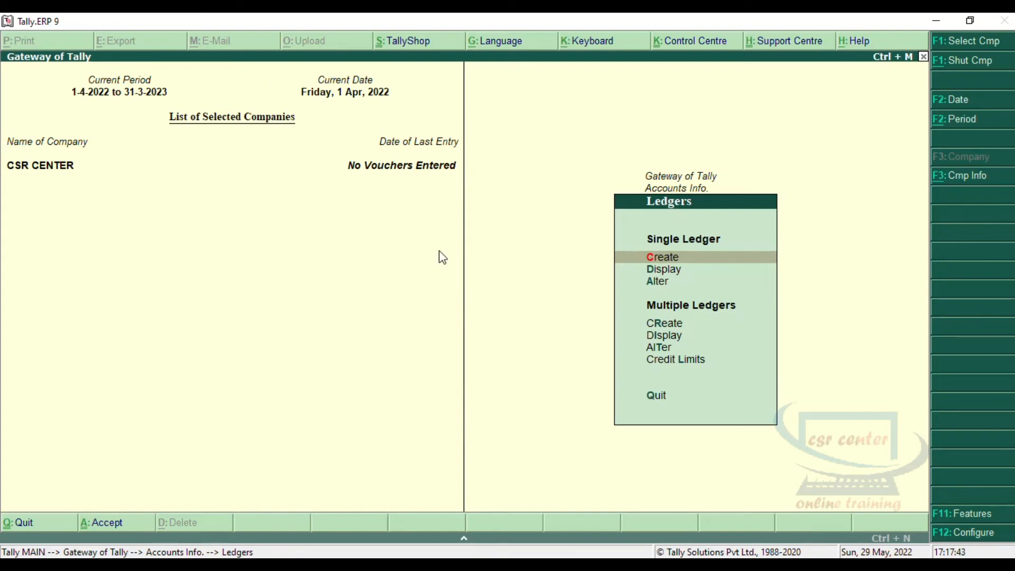
left_click(674, 269)
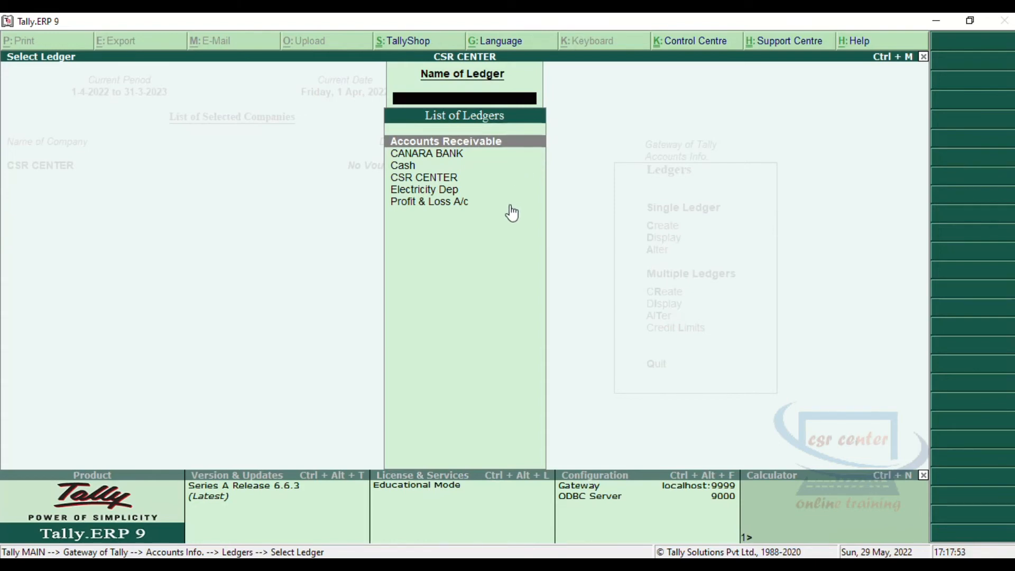
key("Escape")
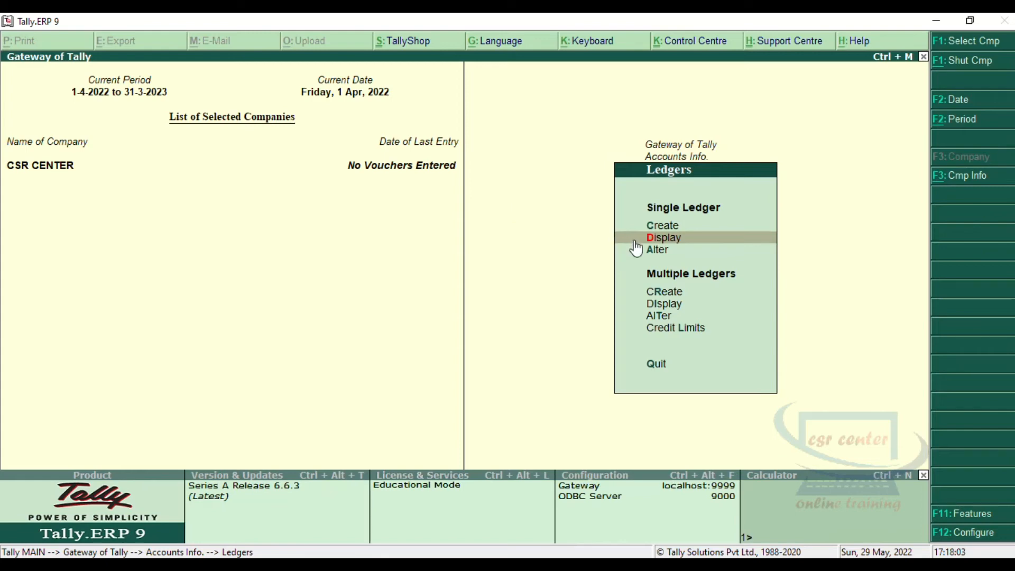
Open the Electricity Dep ledger for alteration and look at the groups it can be placed under
left_click(657, 252)
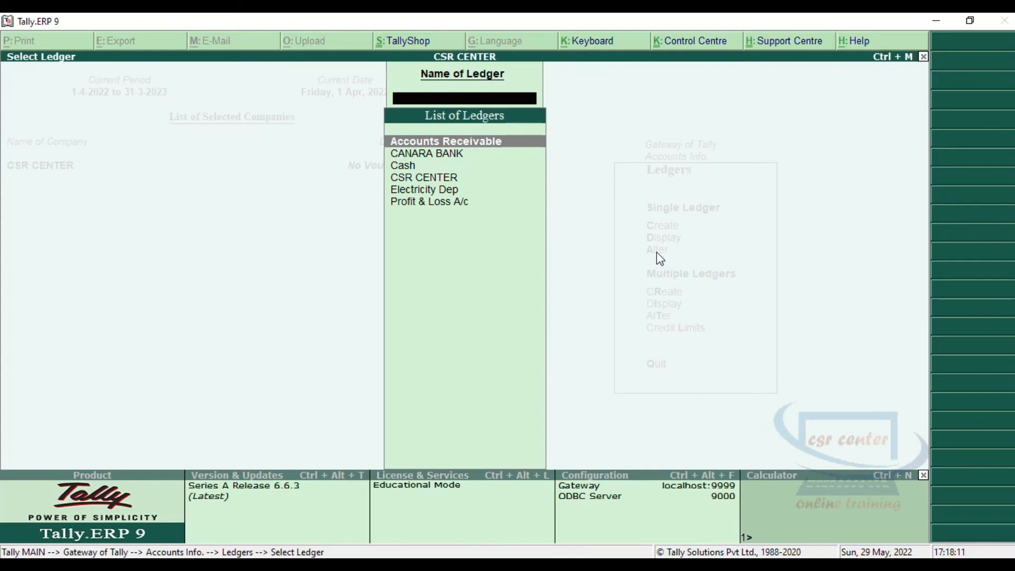
key("Down")
key("Down")
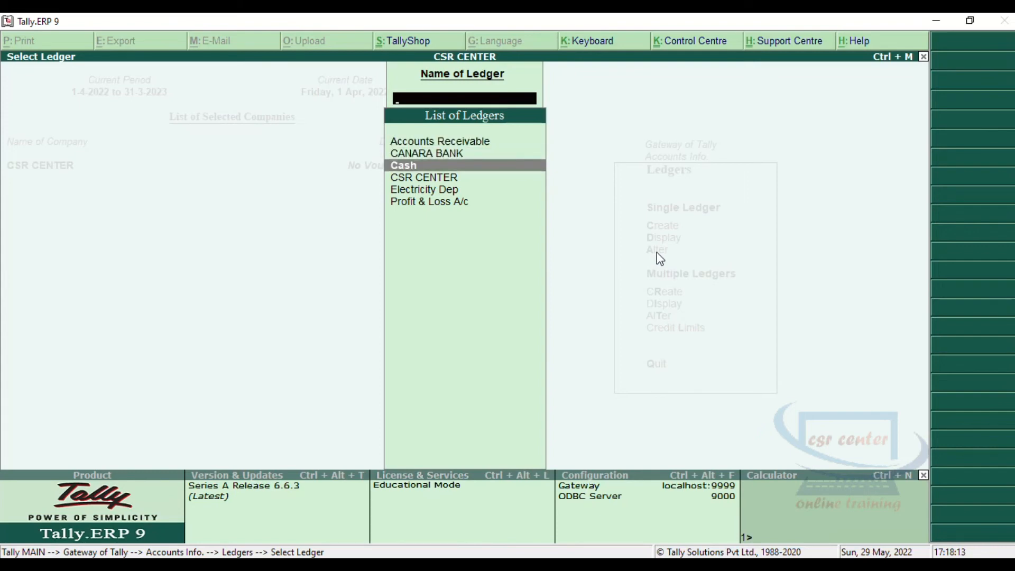
key("Down")
key("Down")
key("Return")
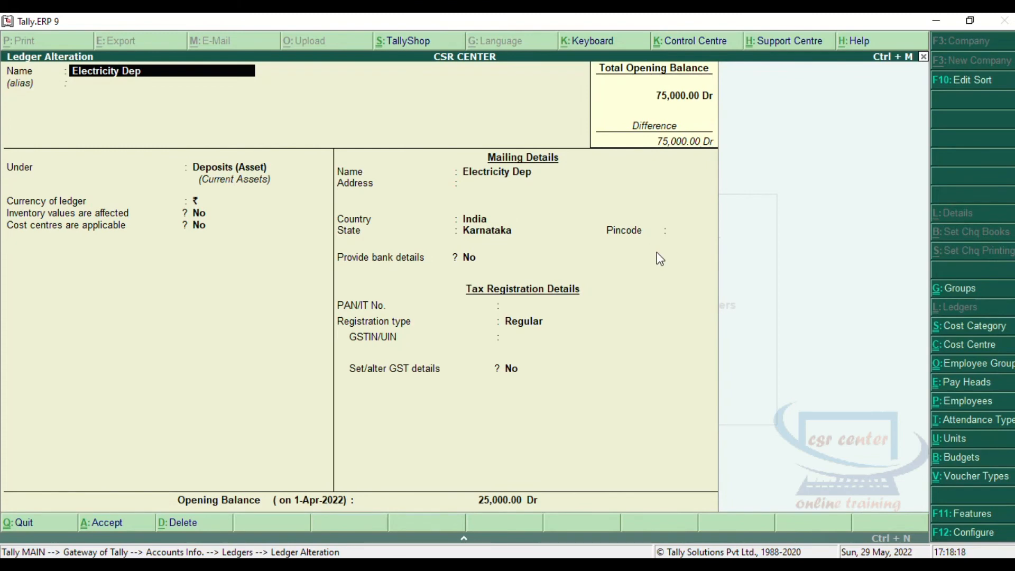
key("Return")
key("Return")
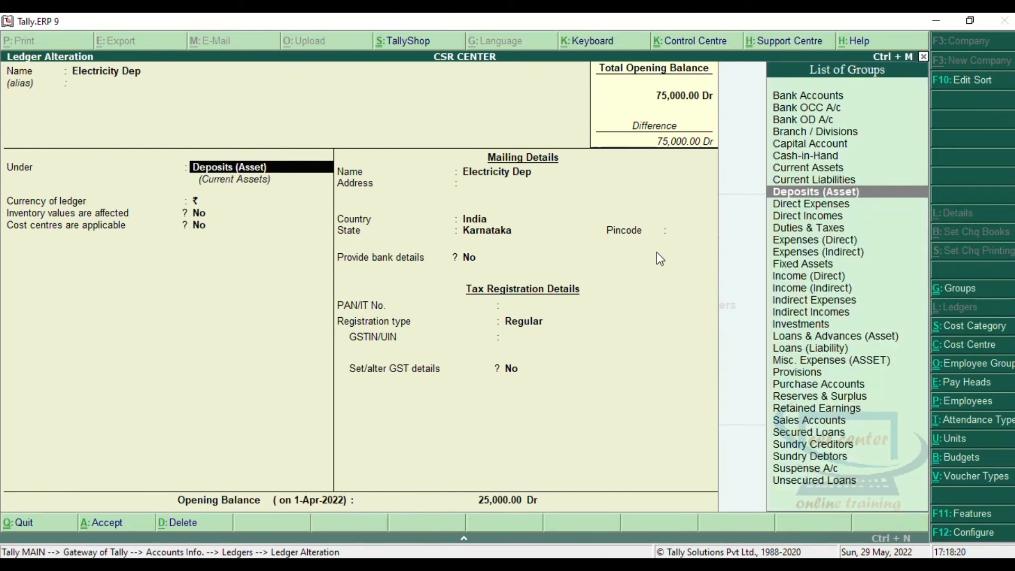
key("Up")
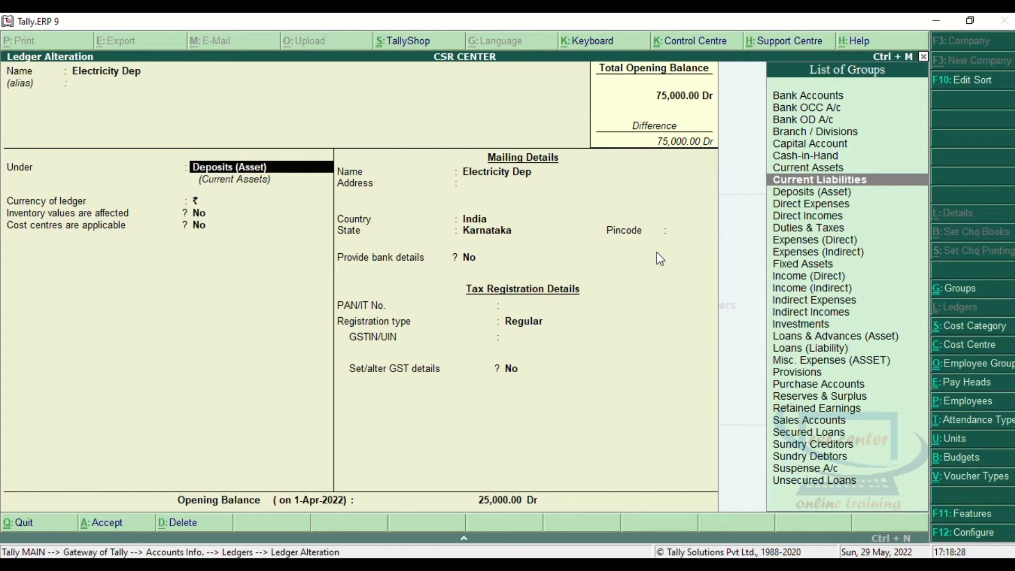
Request deletion of the Electricity Dep ledger, decline it and leave the alteration screen without changes
key("alt+d")
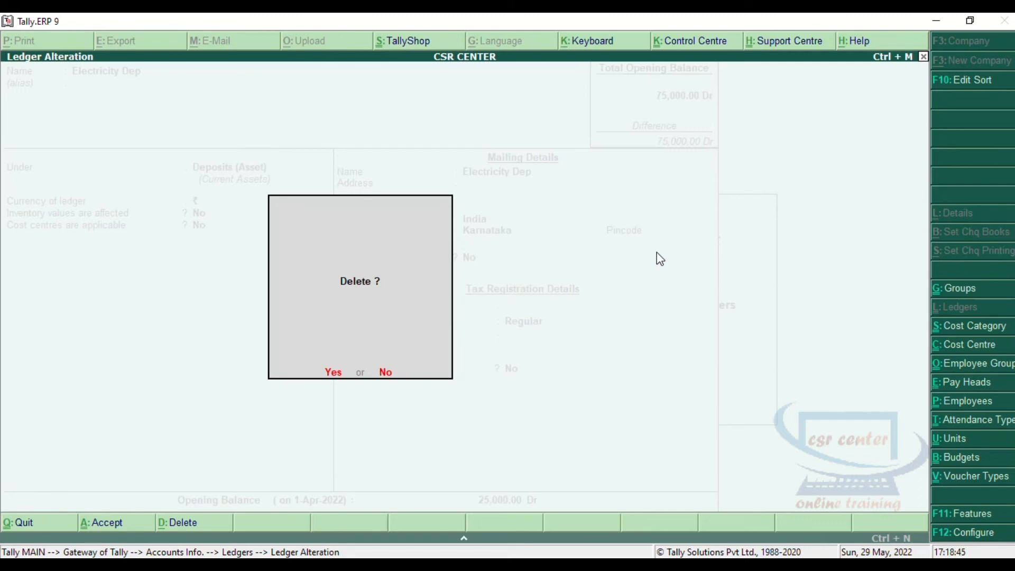
left_click(385, 373)
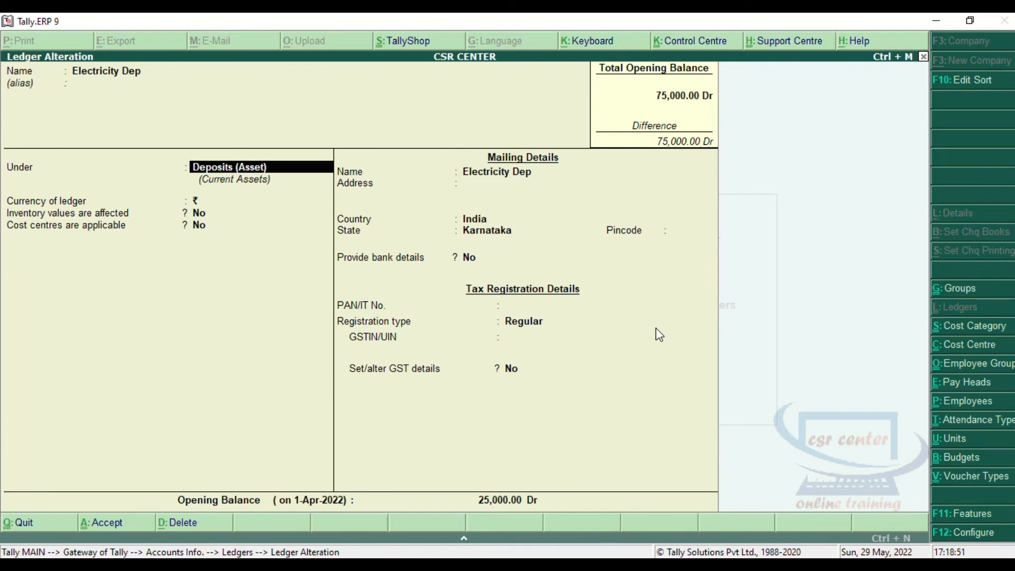
key("BackSpace")
key("Escape")
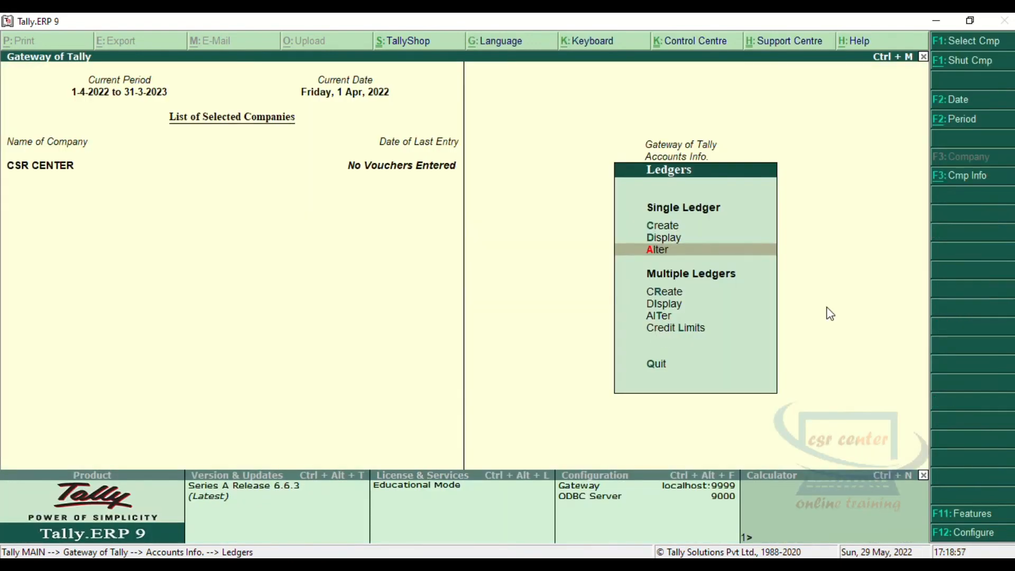
Start creating multiple ledgers at once under the Indirect Expenses group
left_click(668, 293)
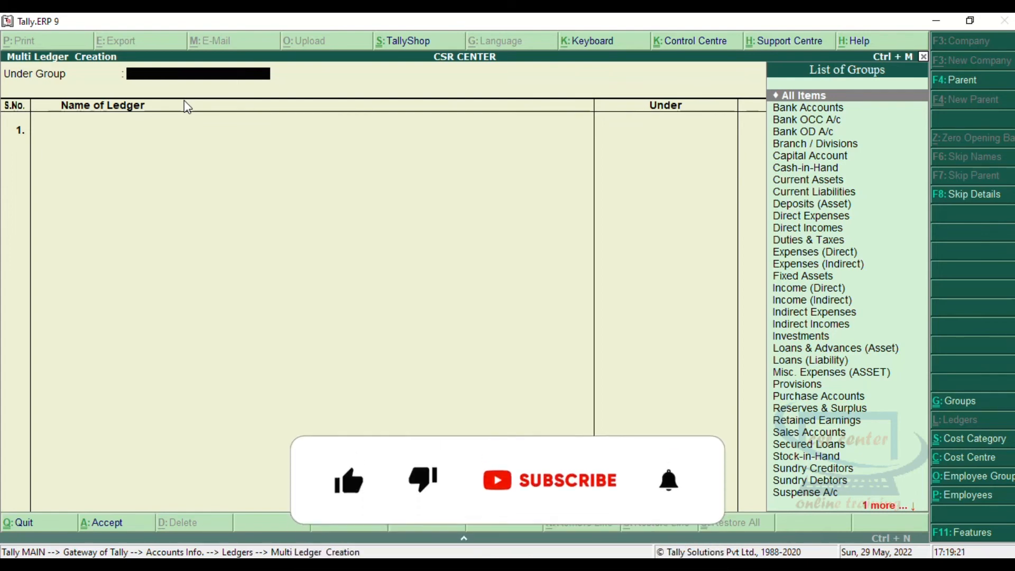
type("I")
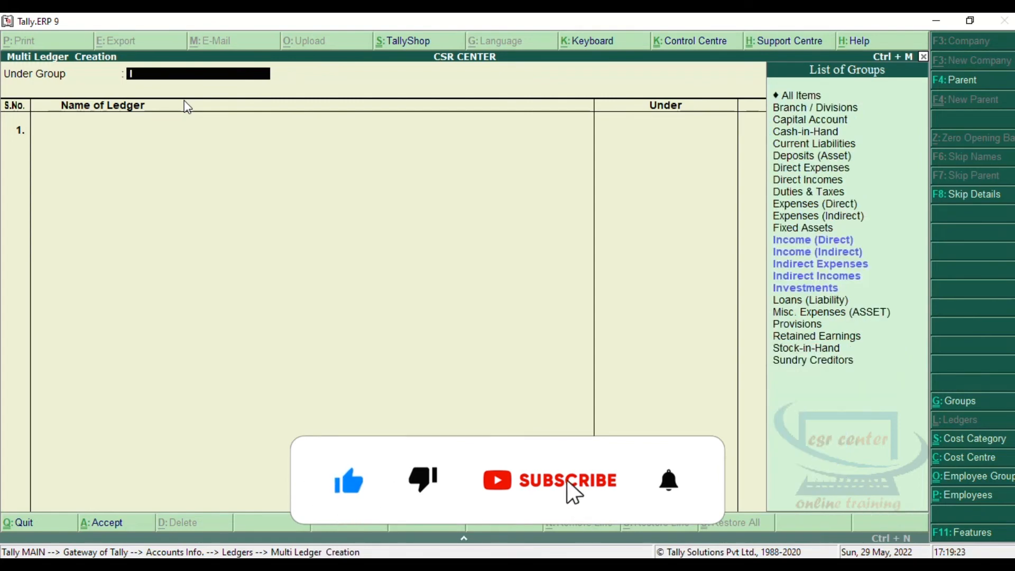
type("n")
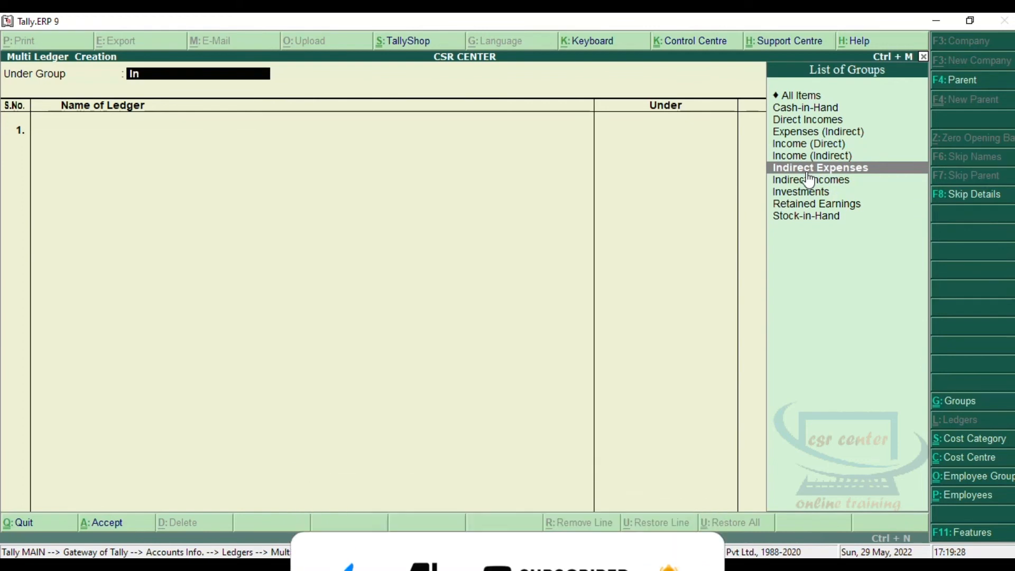
left_click(807, 172)
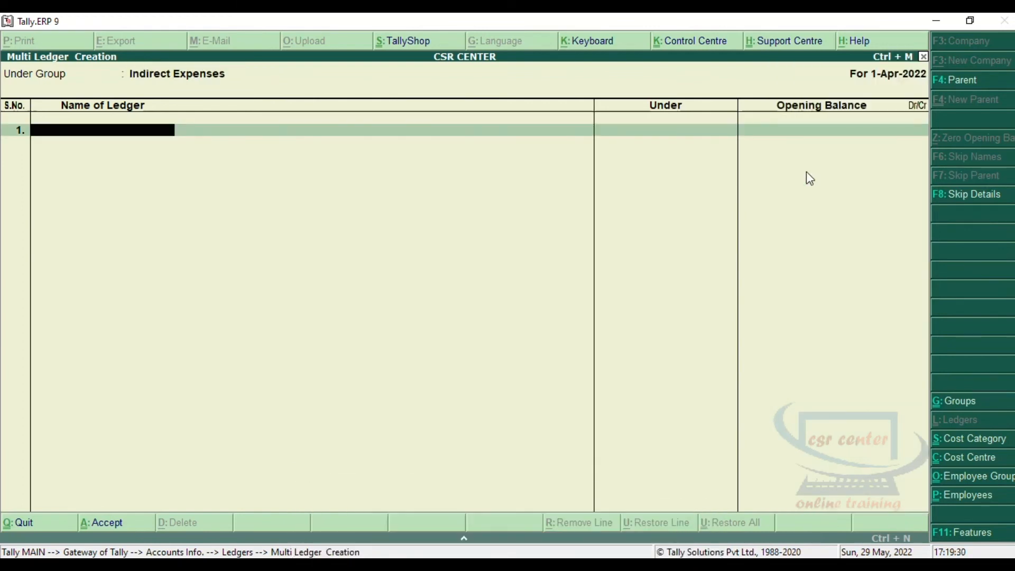
Add Rent Charge and Maintenance Expense as the first two ledgers, leaving their opening balances blank
type("Rent Charge")
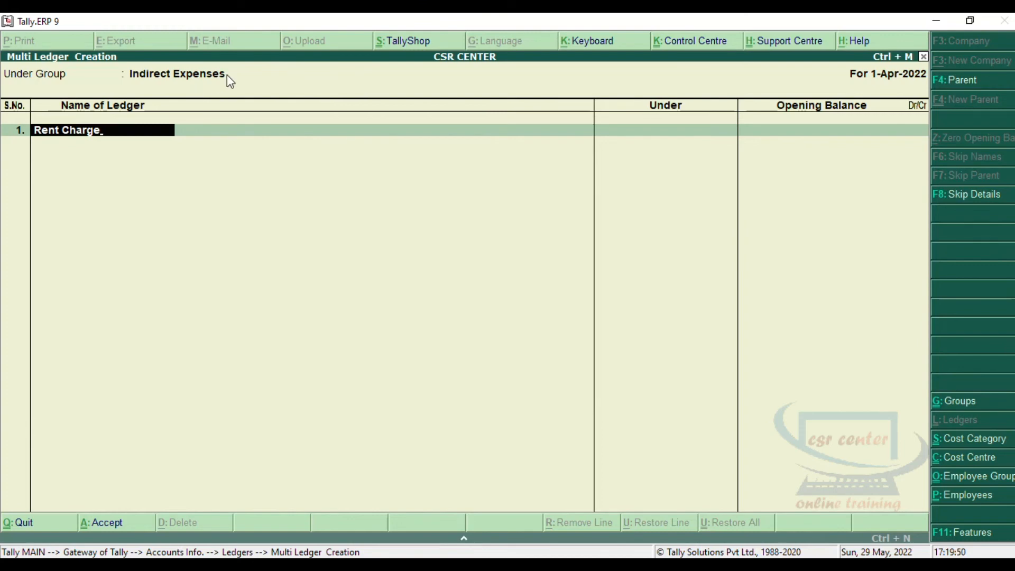
key("Return")
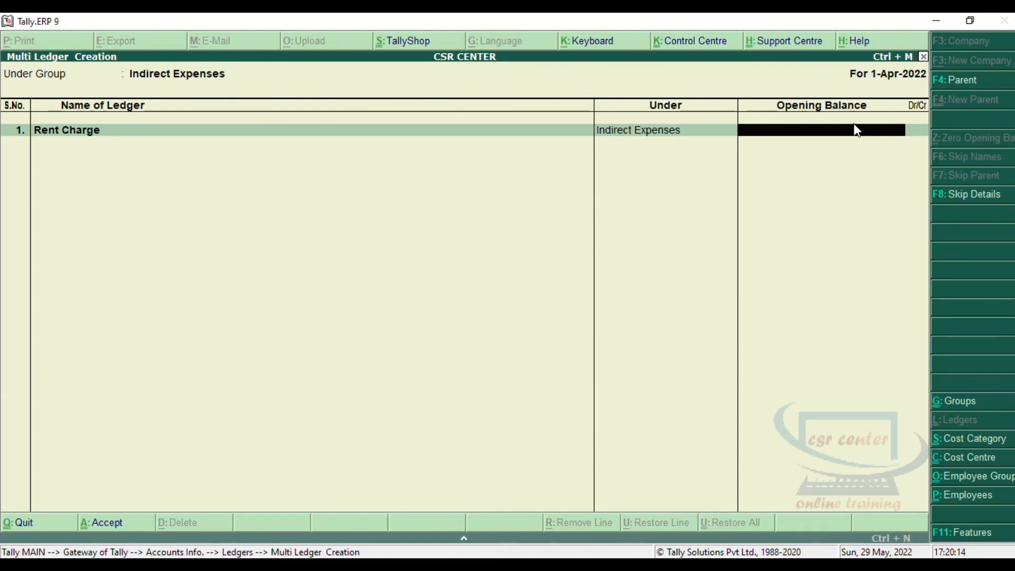
key("Return")
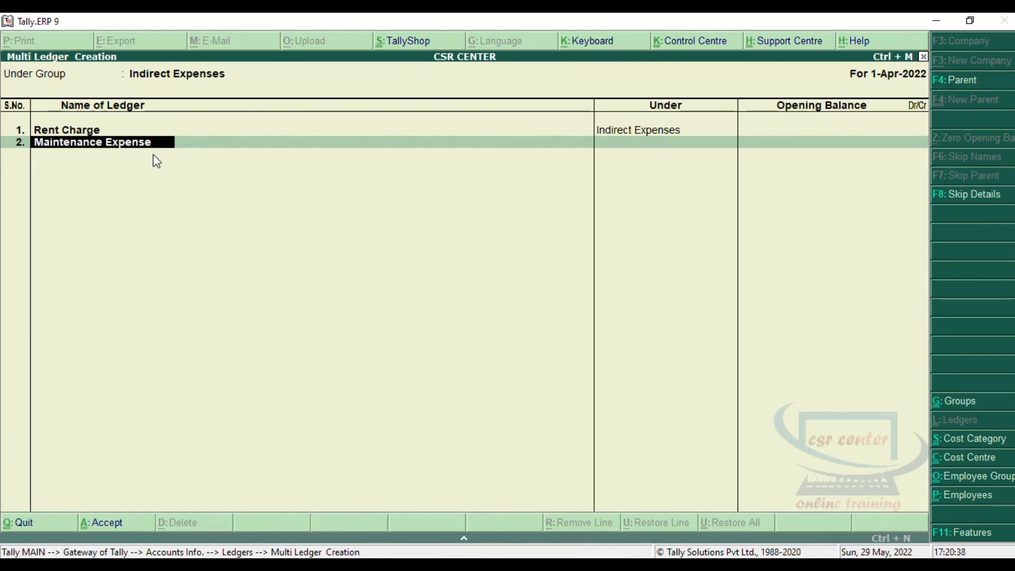
key("Return")
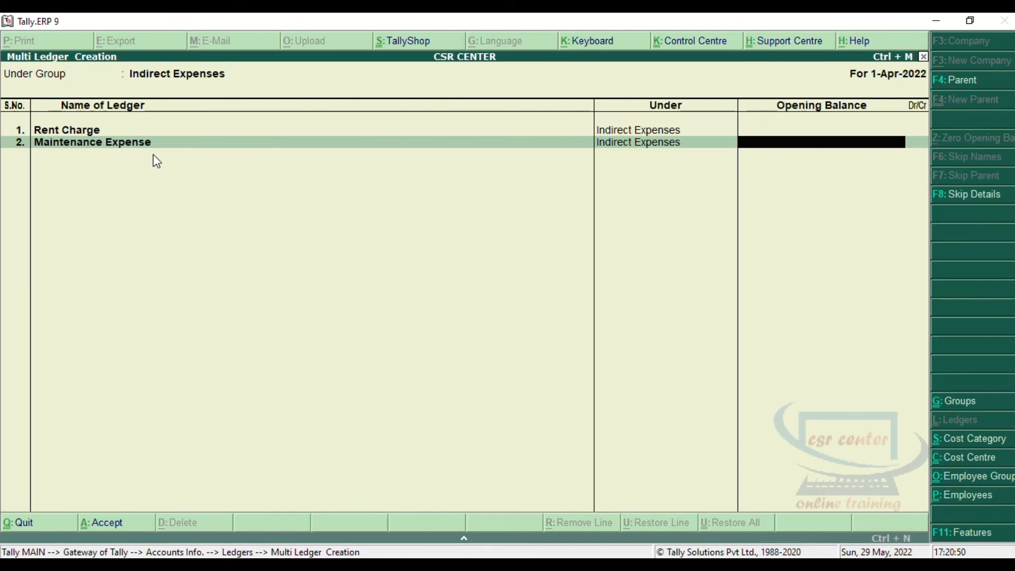
key("Return")
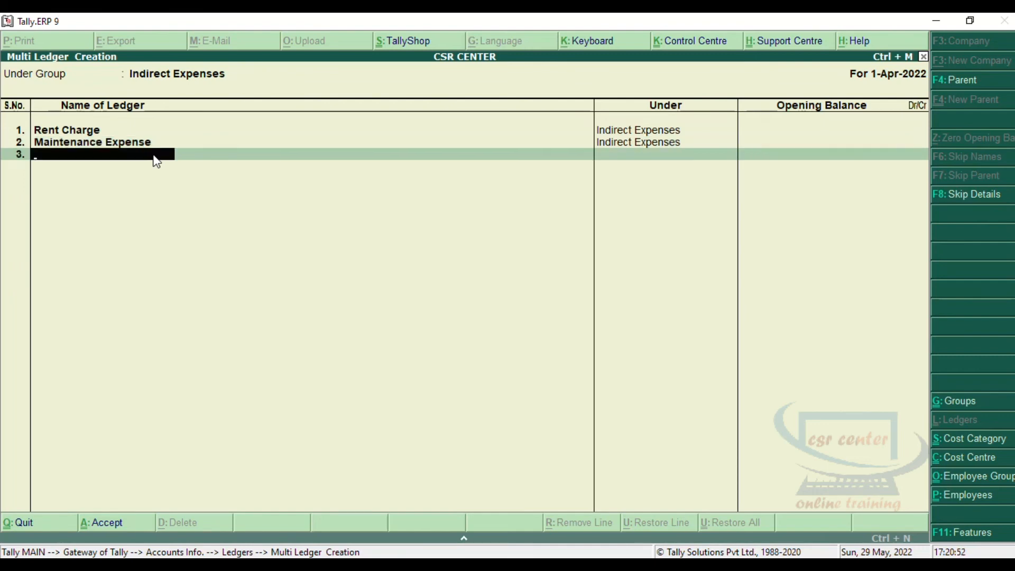
Add Telephone Charges and Advertisement Expense as the third and fourth ledgers, without opening balances
type("Telephone Charges")
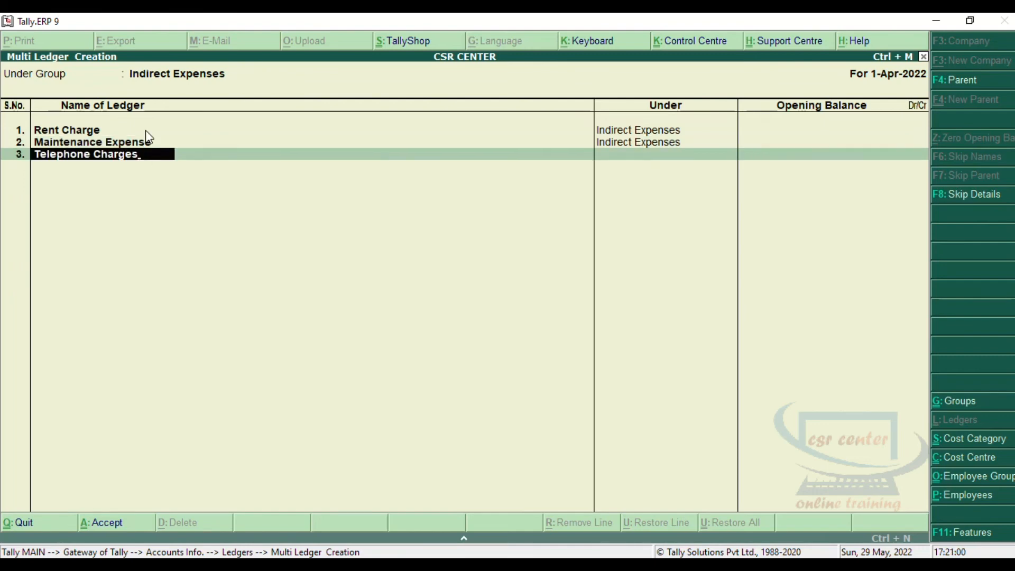
key("Return")
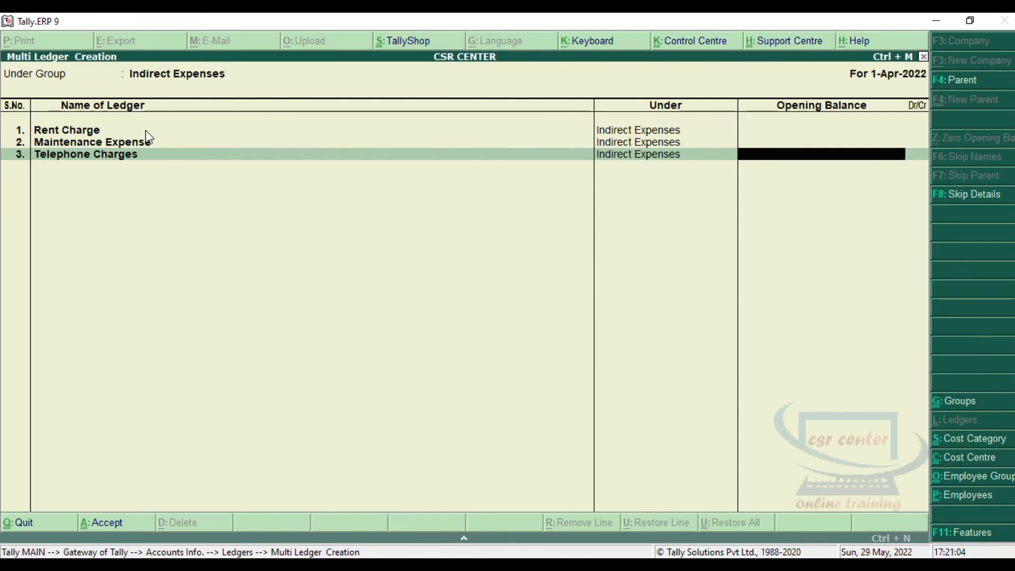
key("Return")
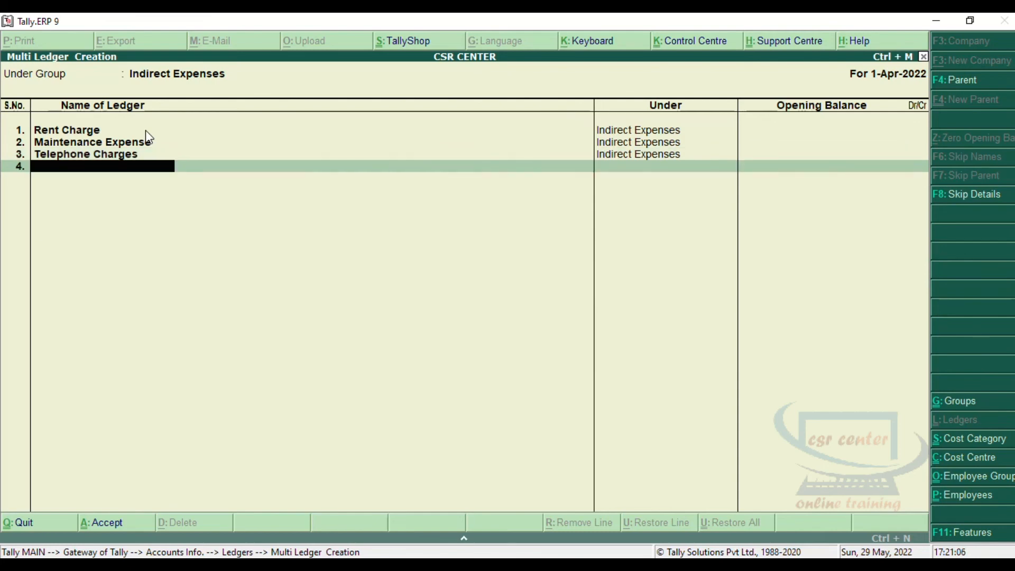
type("Advertisement Expense")
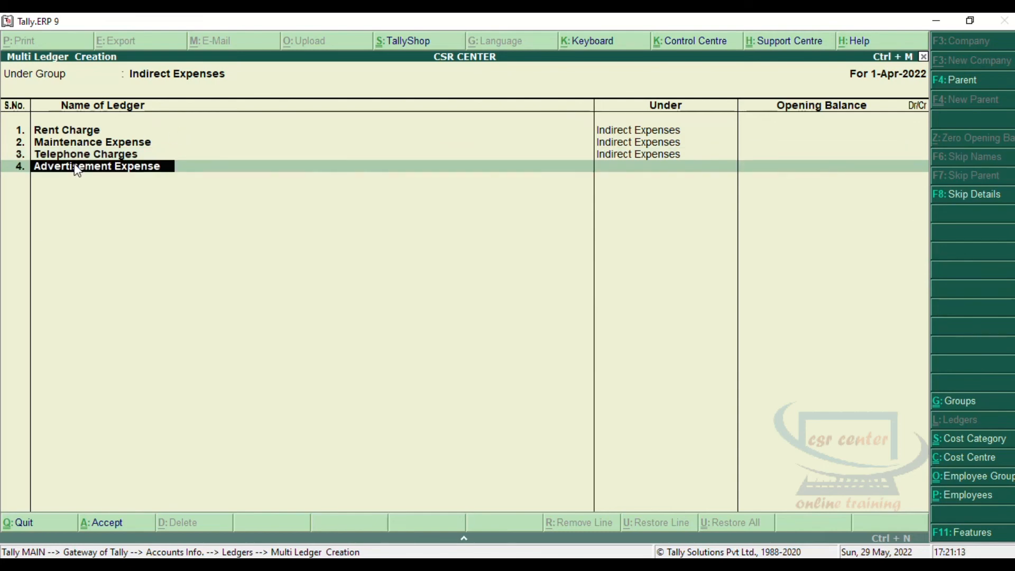
key("Return")
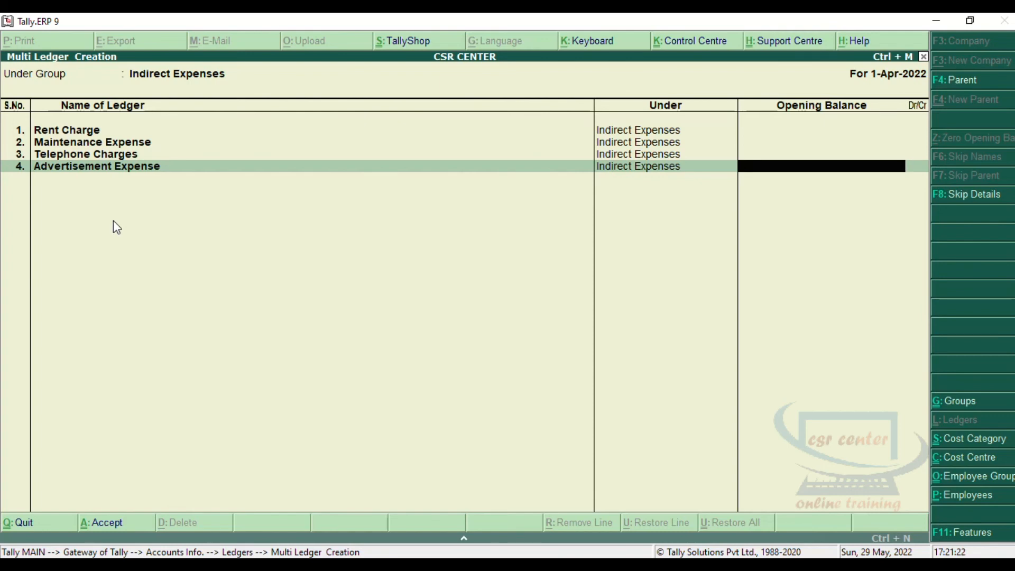
Add Bad Debts, Printing Expense, Audit Fees, Professional Charges, Commission allowed, Discount allowed, Insurance premium and Loss by fire as ledgers and end the list
key("Return")
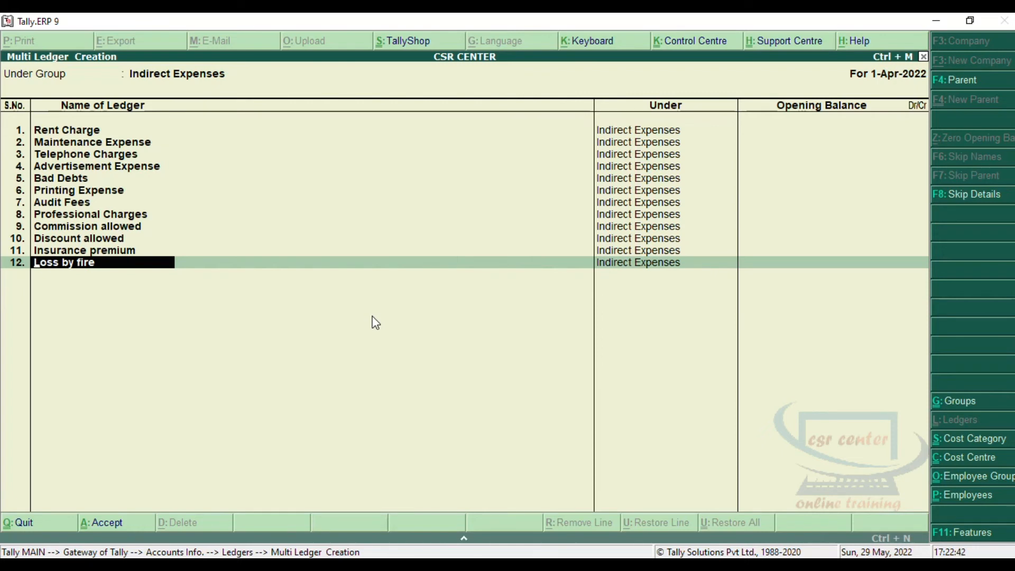
key("Return")
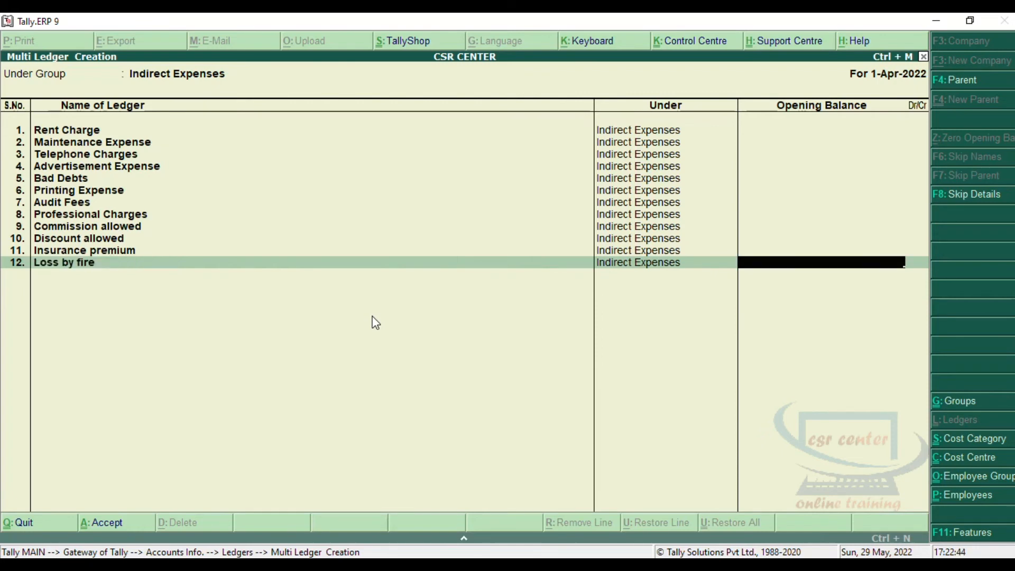
key("Return")
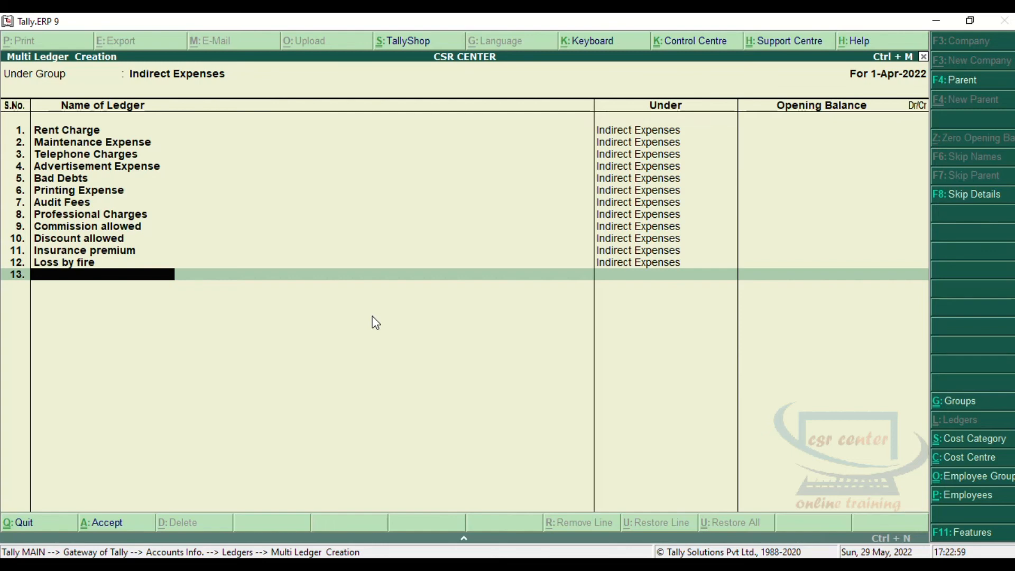
key("Return")
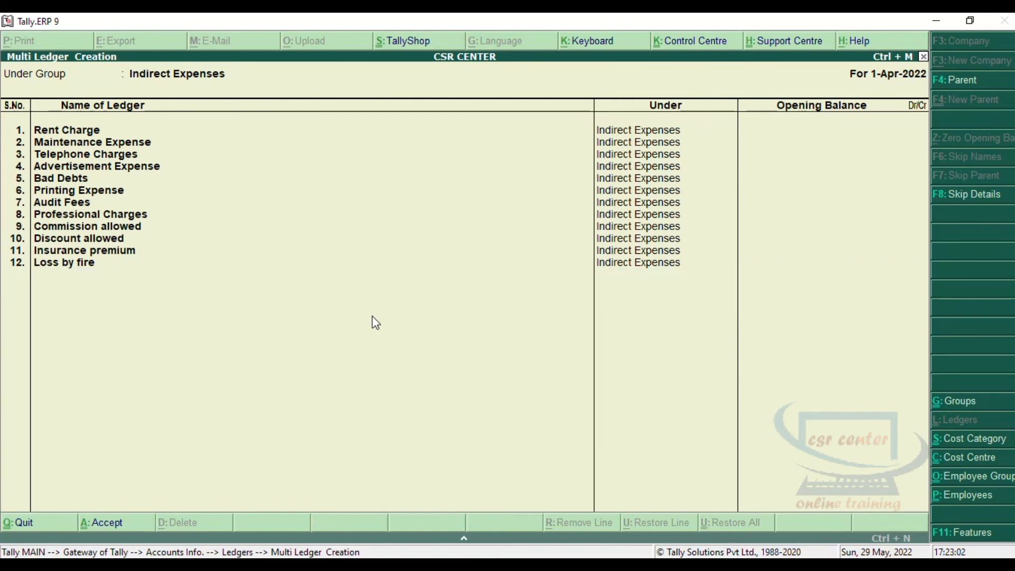
Save the new ledgers, view the multiple-ledger display for the Indirect Expenses group and return to the group selection
key("Return")
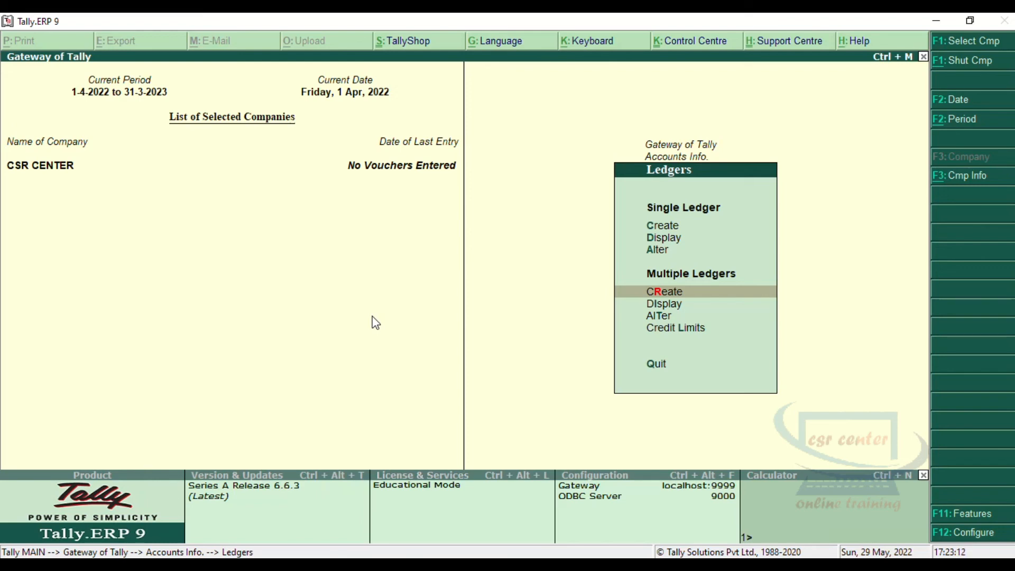
key("Down")
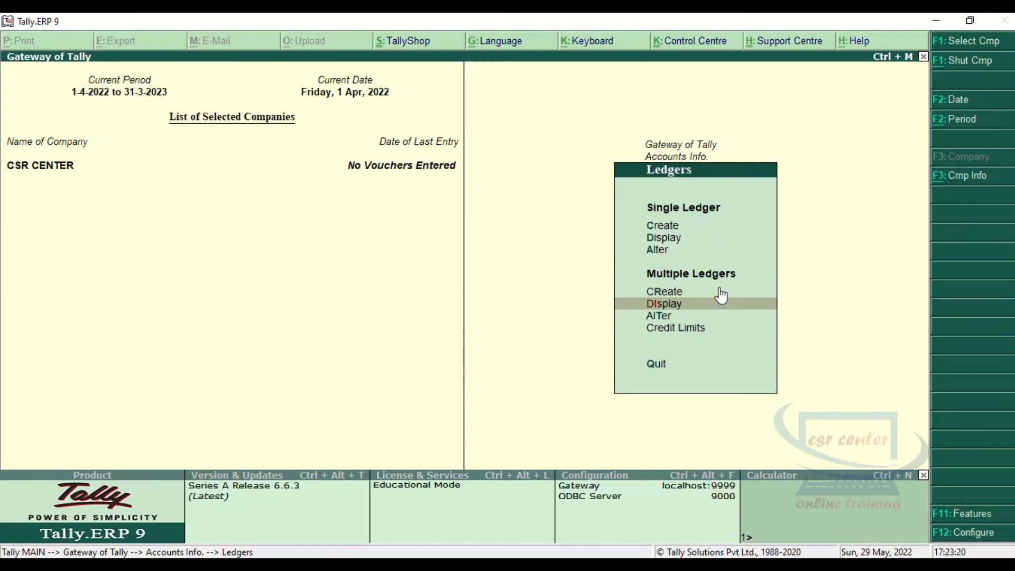
left_click(677, 311)
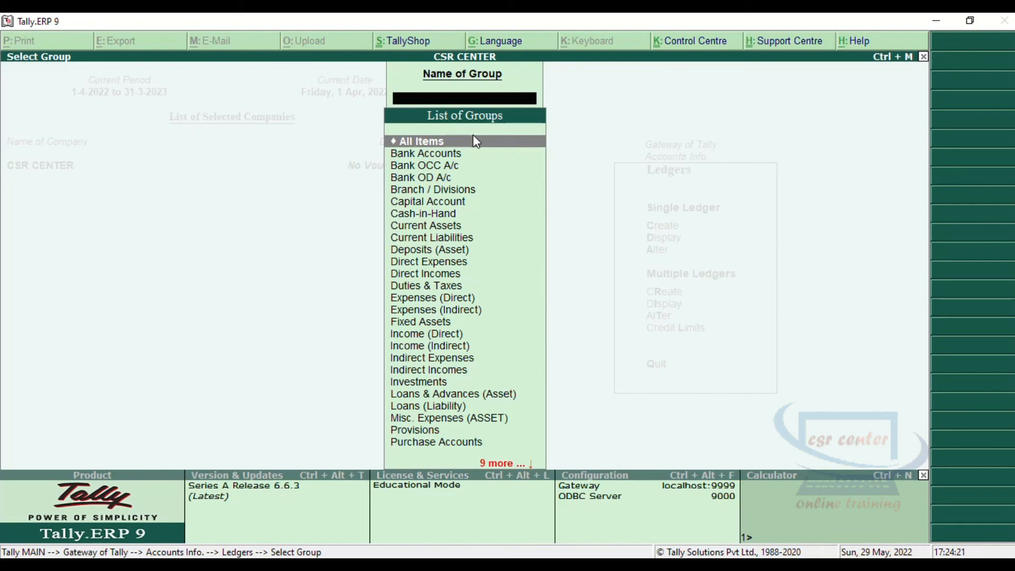
left_click(452, 358)
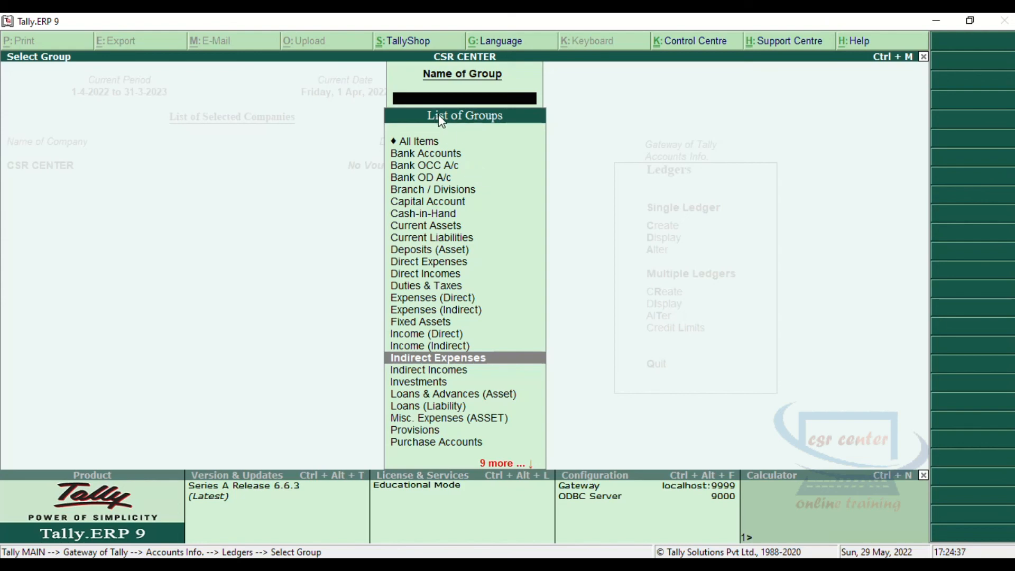
left_click(502, 367)
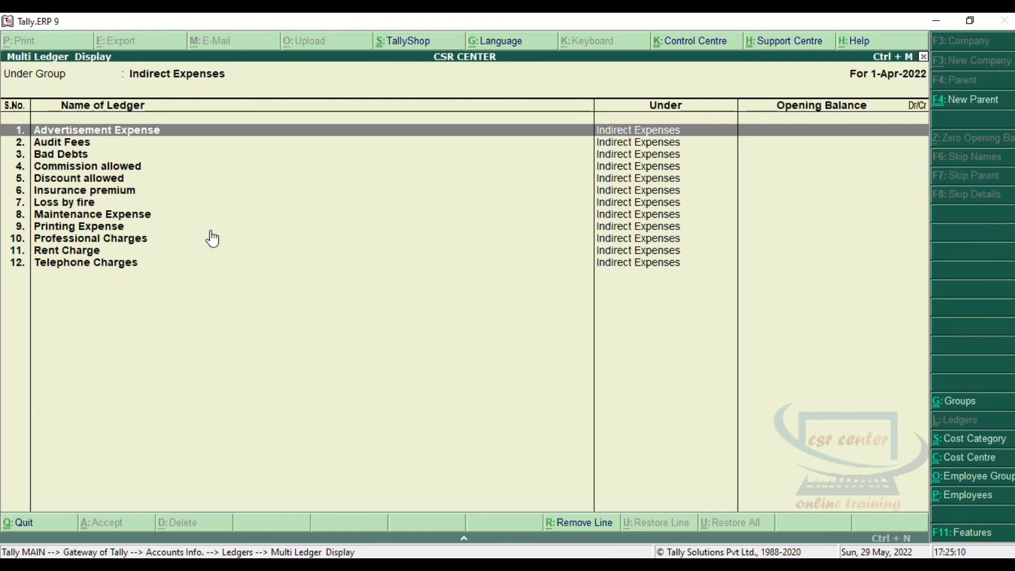
key("Escape")
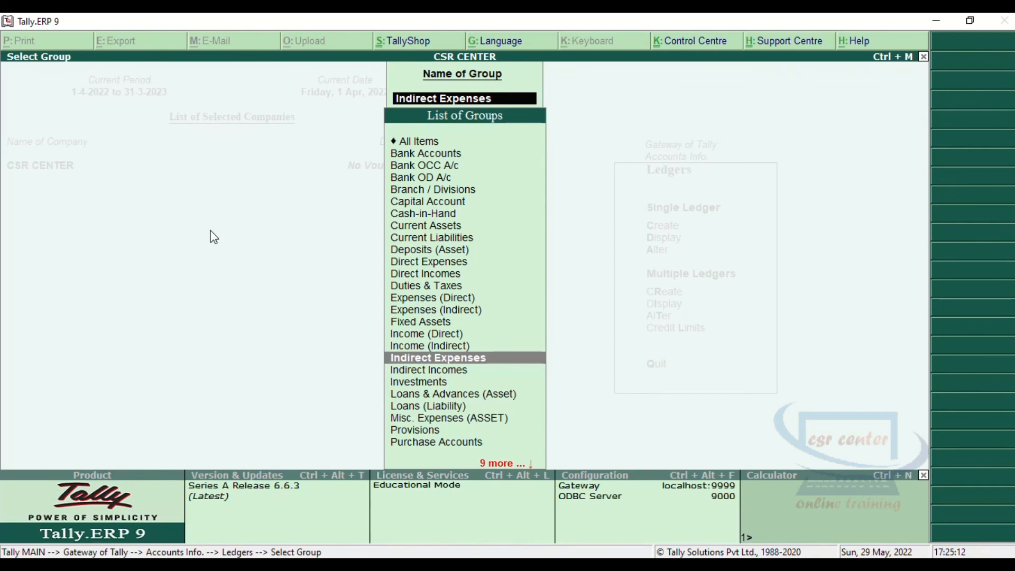
Display the ledgers under Fixed Assets and those under Bank Accounts, closing the group selection when finished
left_click(418, 325)
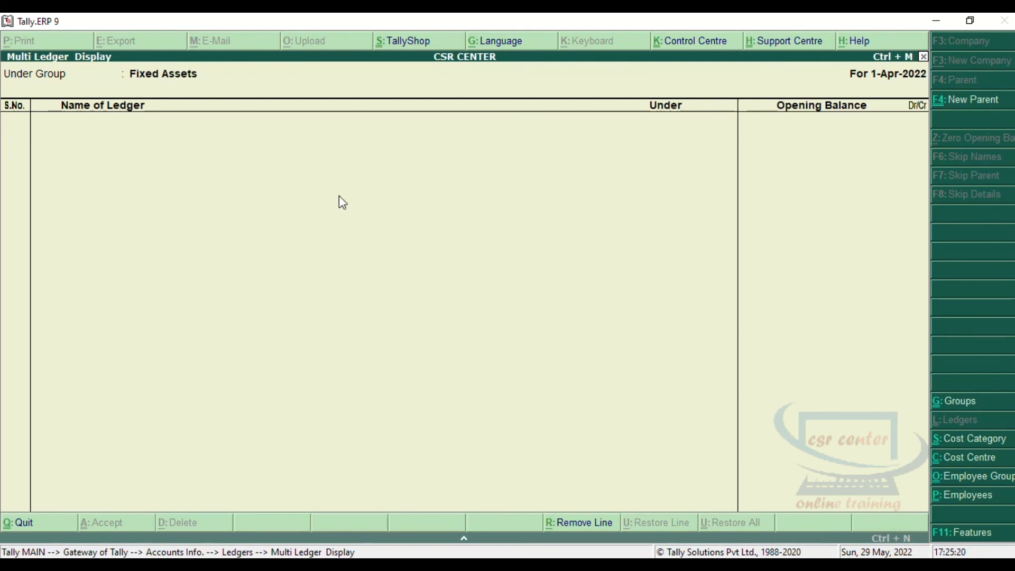
key("Escape")
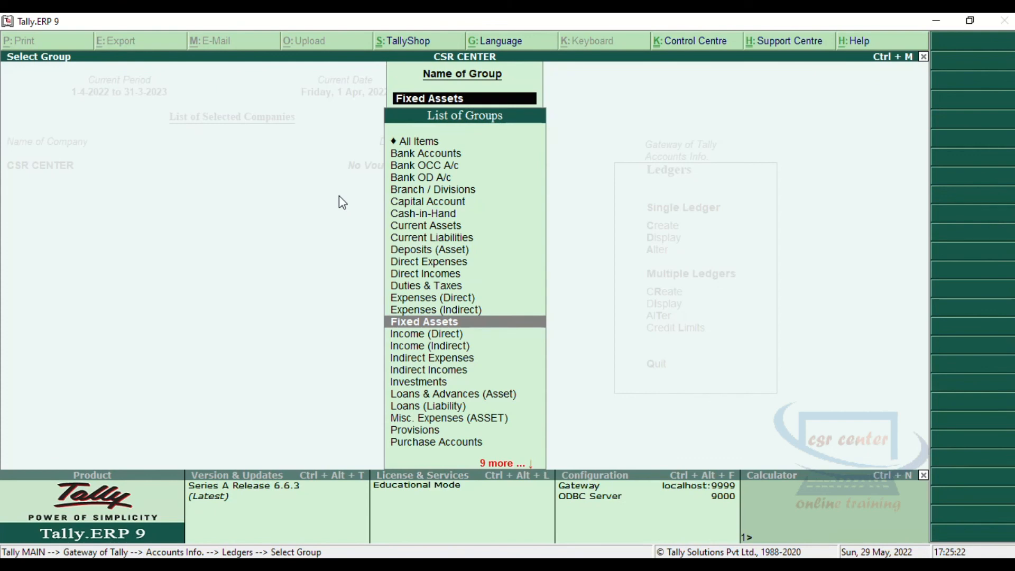
left_click(450, 155)
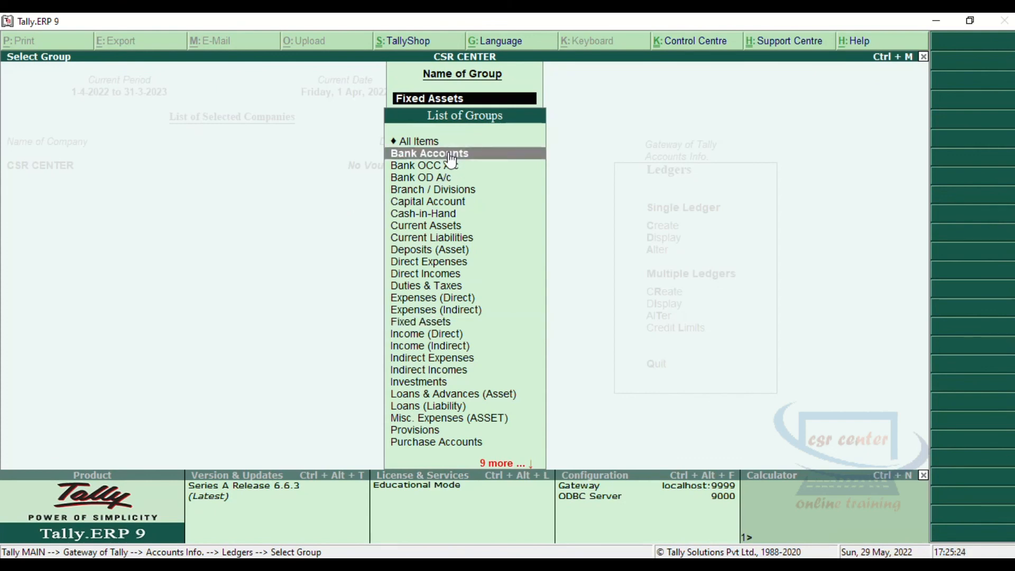
left_click(451, 155)
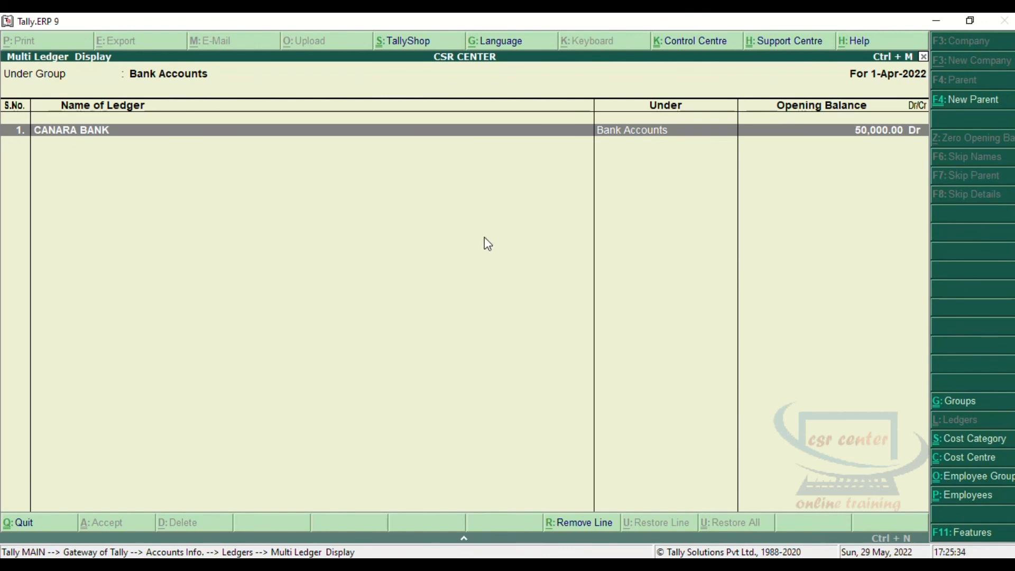
key("Escape")
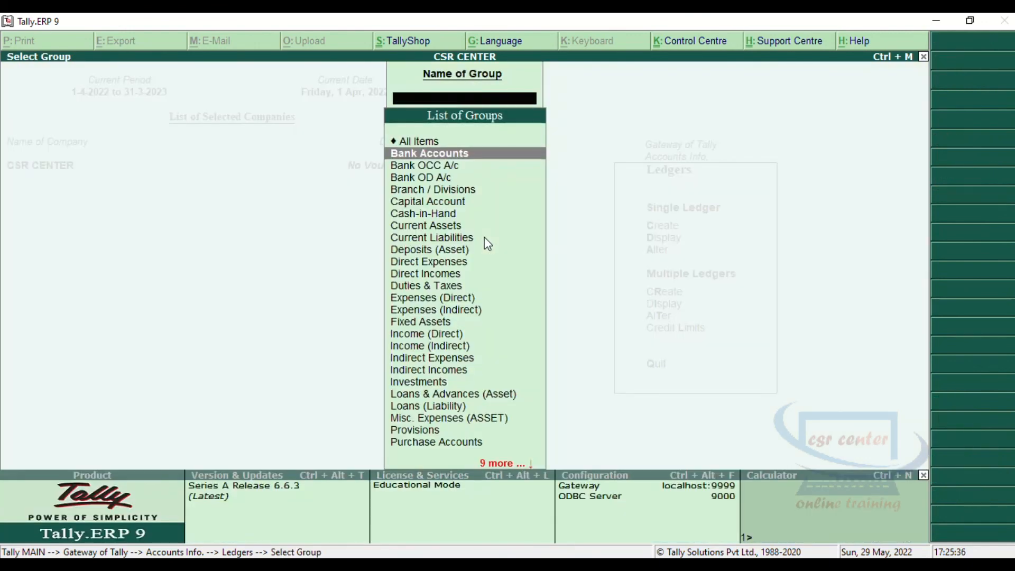
key("Escape")
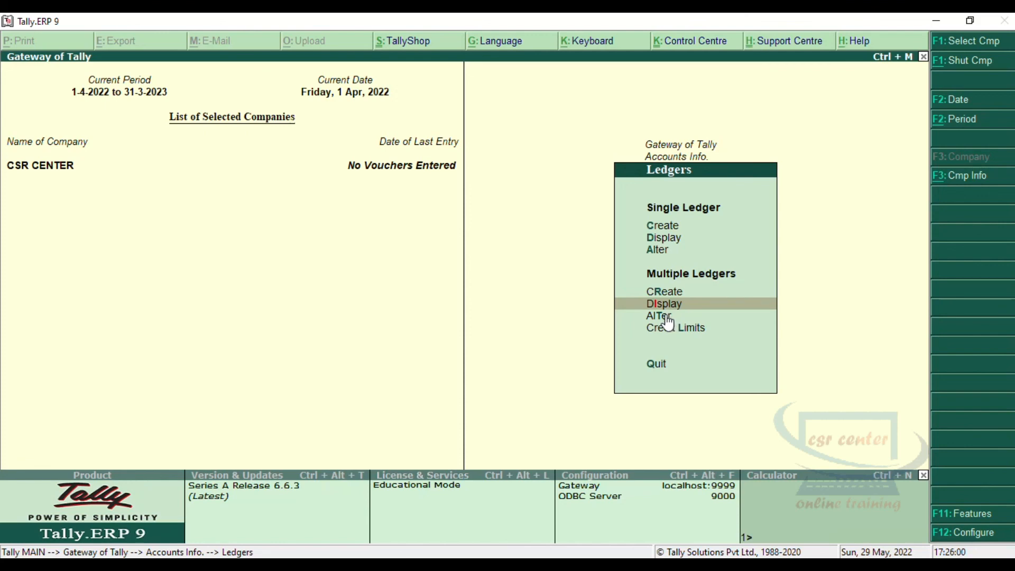
Open the multiple-ledger alteration list for the Indirect Expenses group and leave it without saving
key("Return")
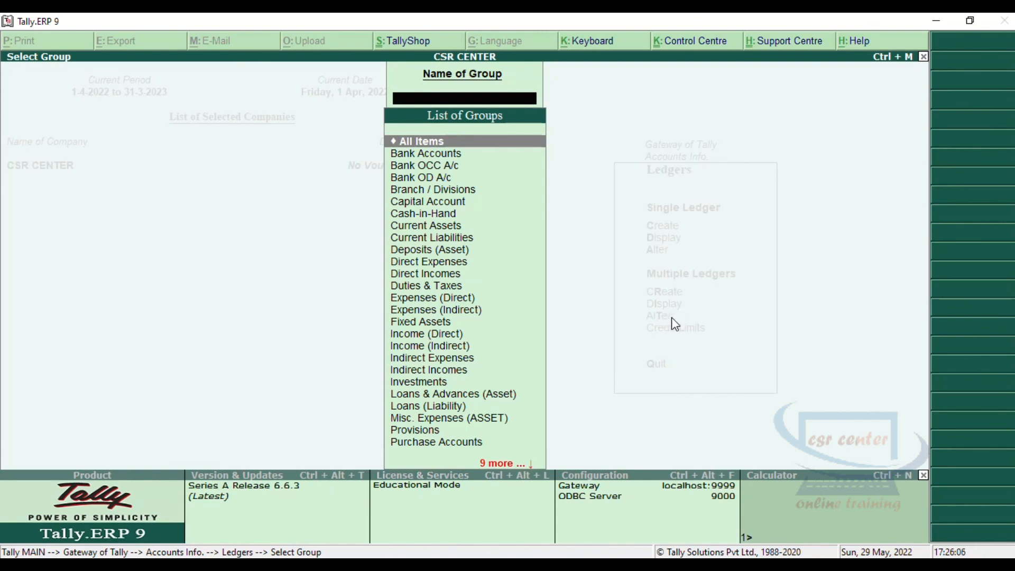
left_click(460, 360)
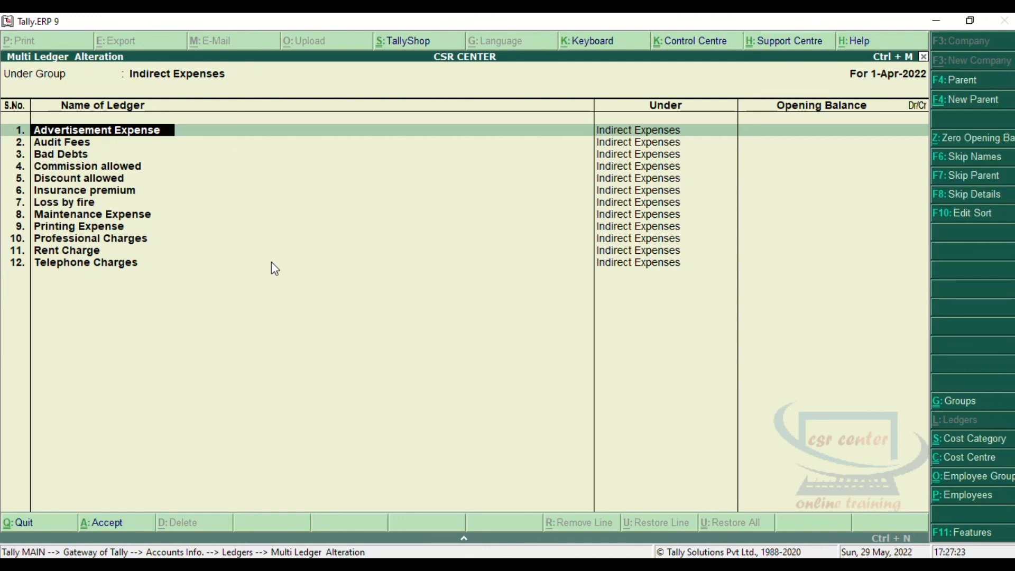
key("BackSpace")
key("Escape")
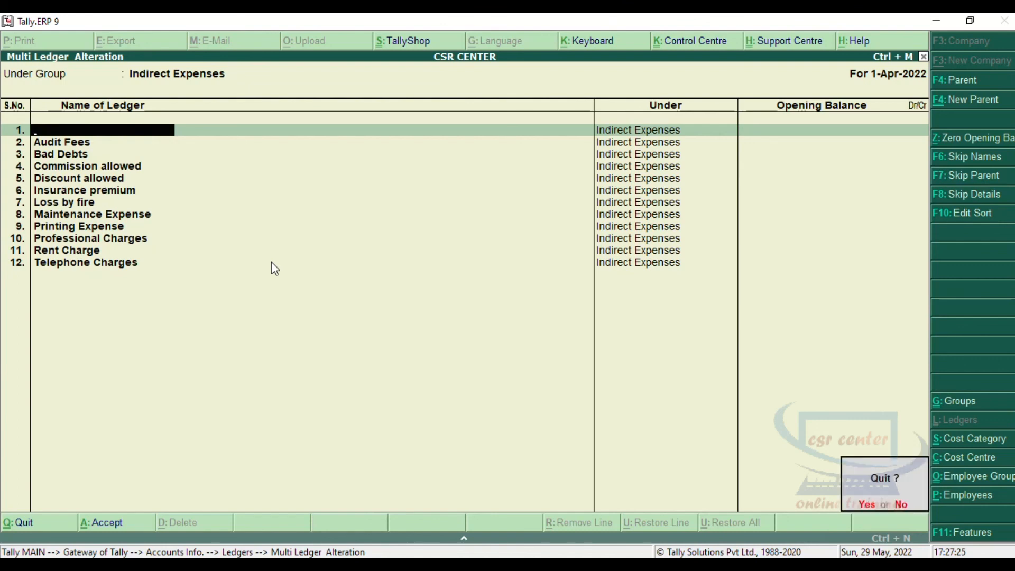
key("y")
key("BackSpace")
key("Escape")
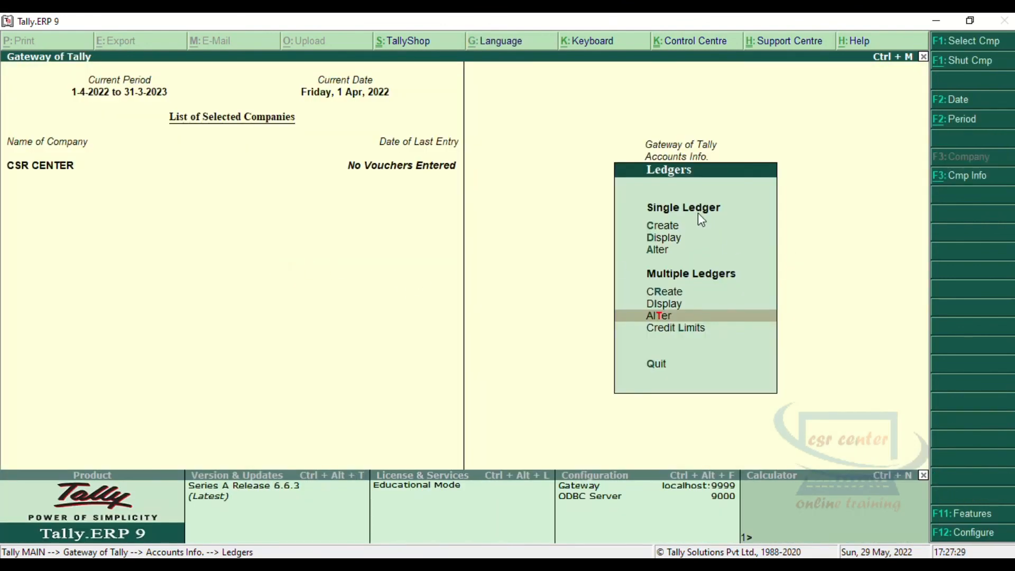
Open the single ledger Advertisement Expense for alteration, request its deletion, decline it and quit without saving
left_click(660, 250)
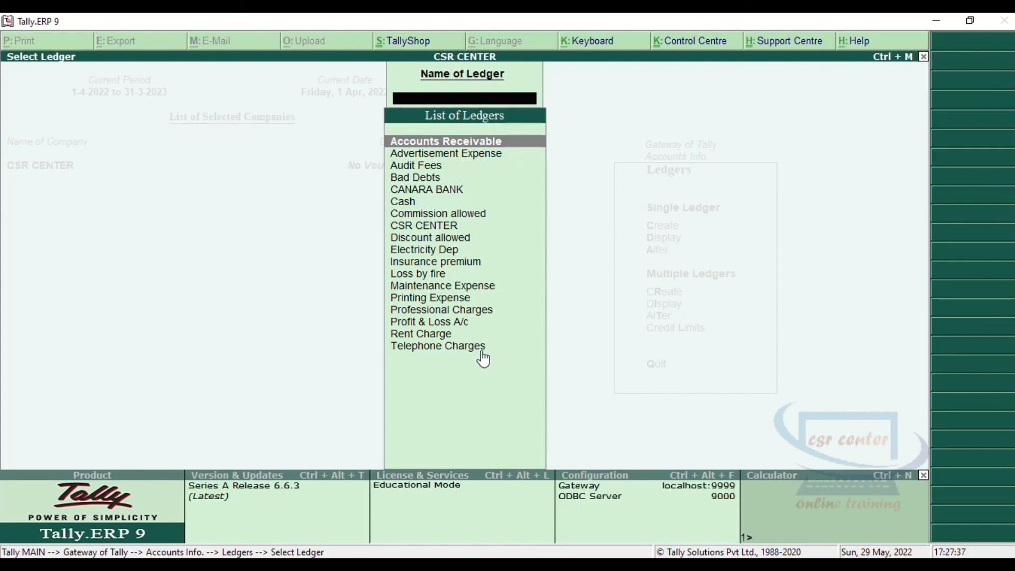
left_click(484, 163)
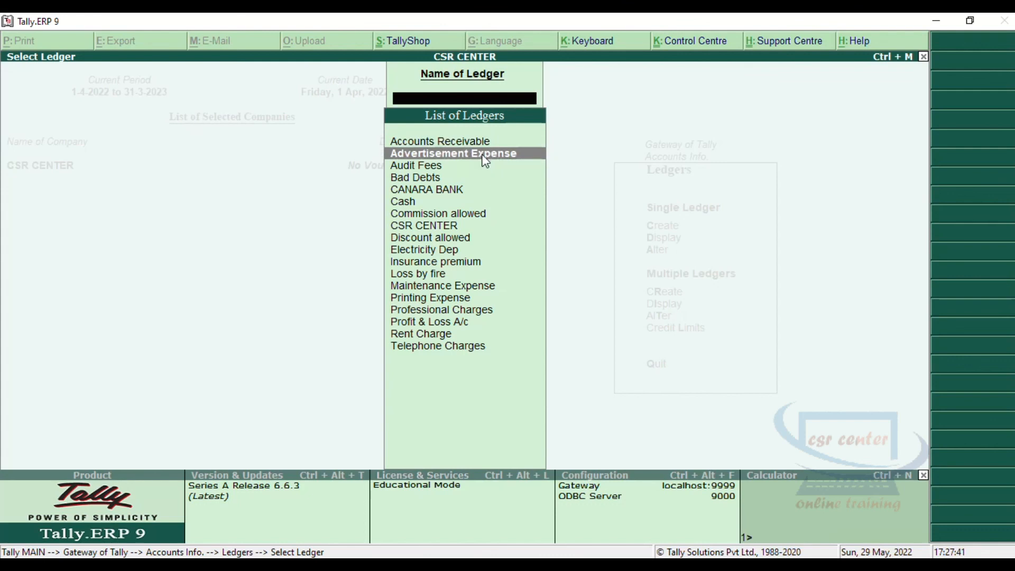
left_click(484, 159)
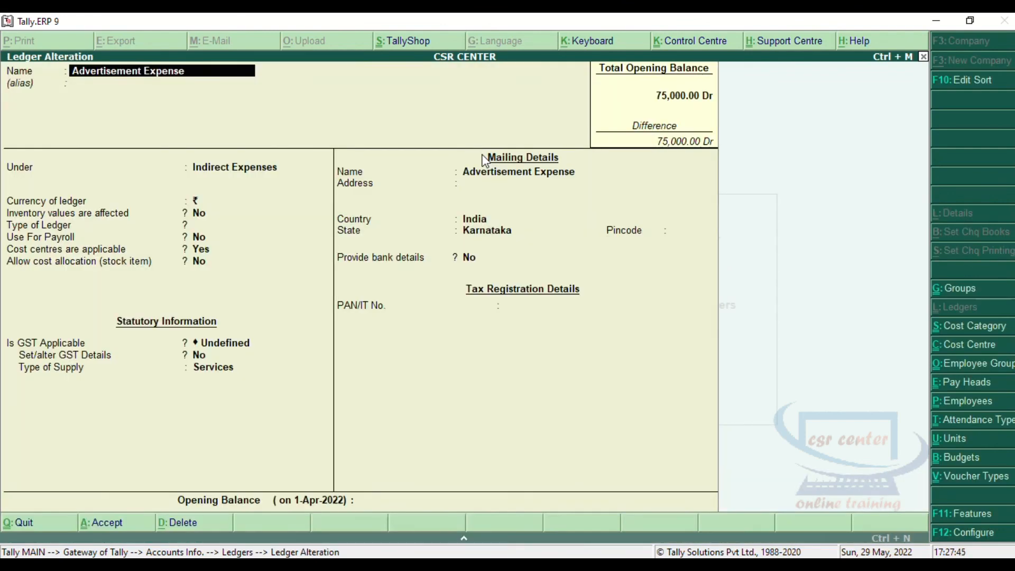
key("alt+d")
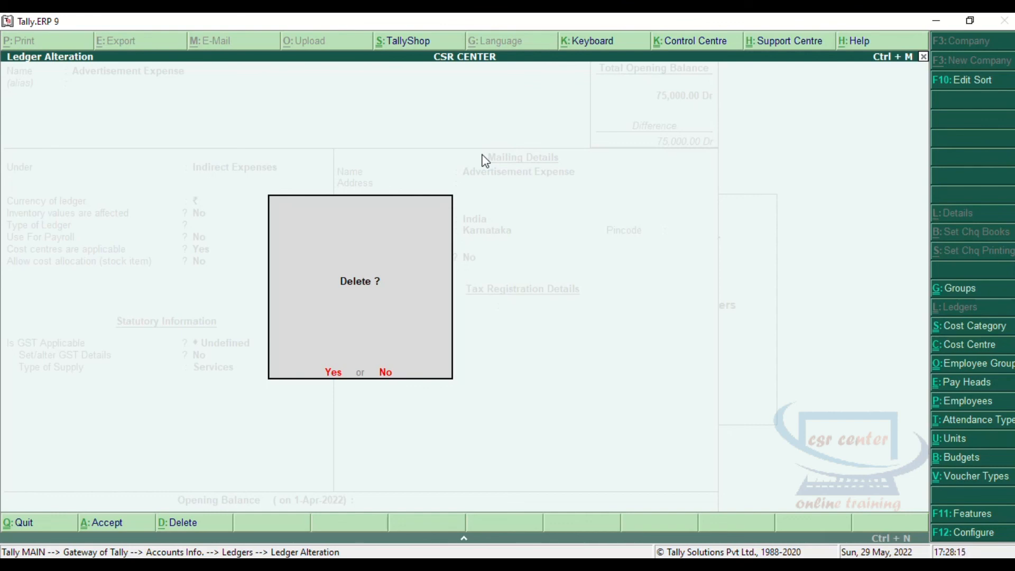
key("n")
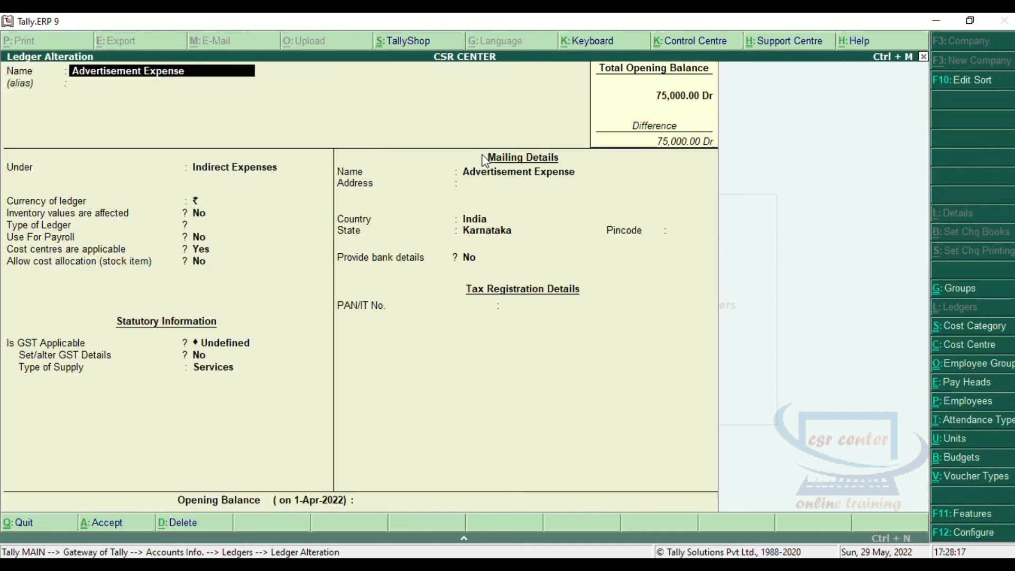
key("Escape")
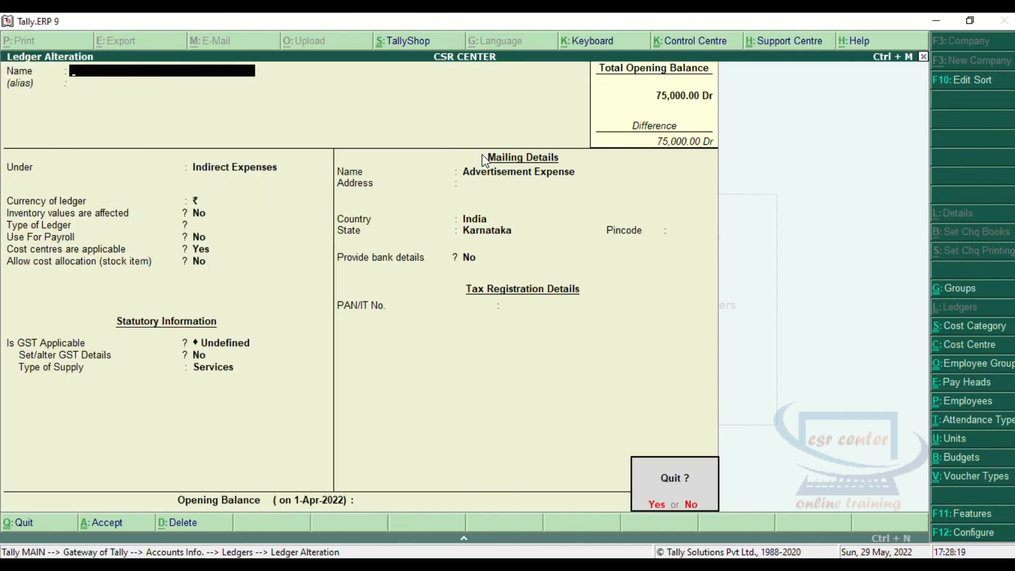
key("y")
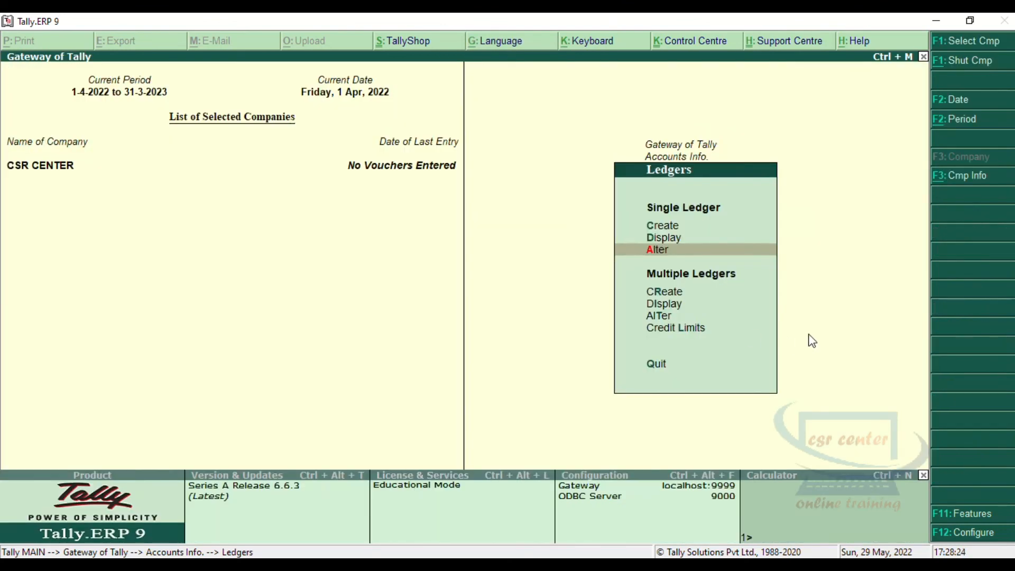